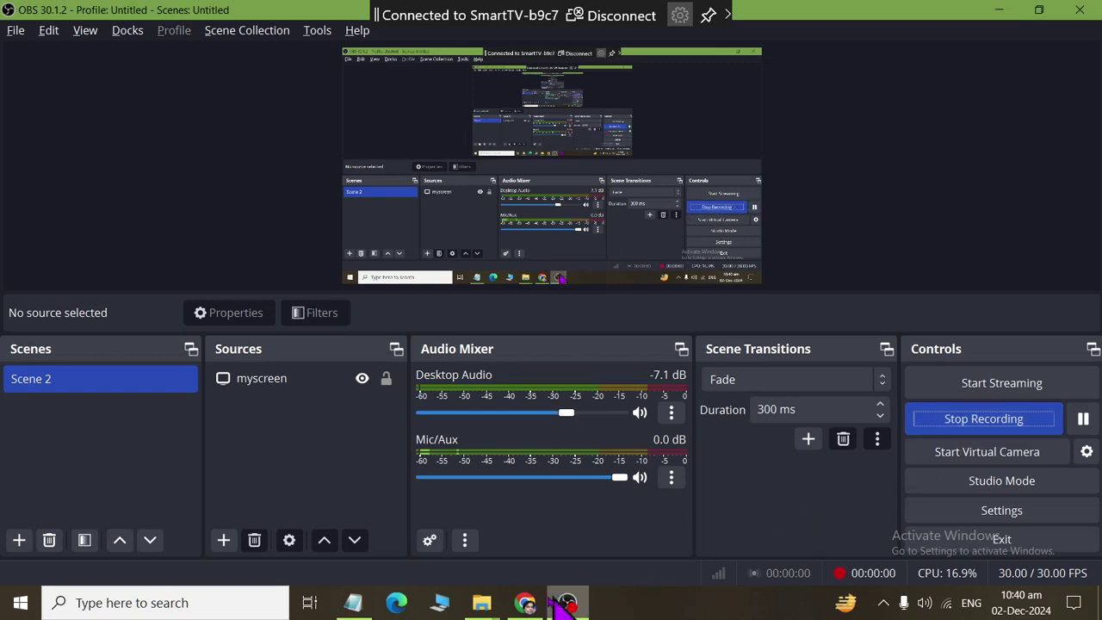
Step: Bring Notepad forward over the browser and type the first line 'IF statement'
click(526, 603)
click(354, 602)
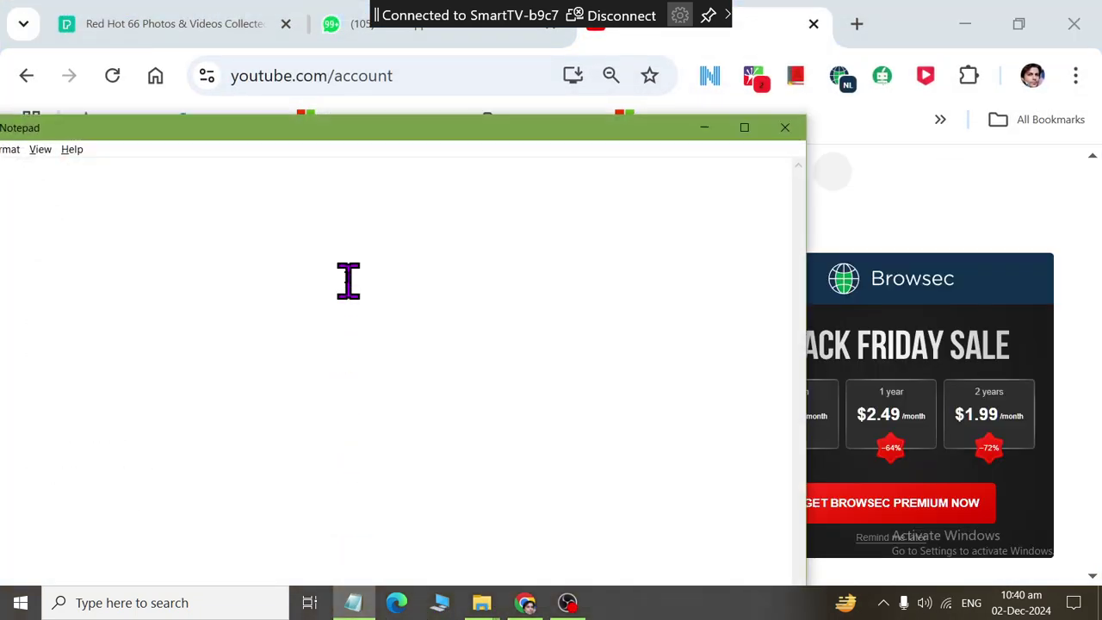
drag(374, 136, 660, 59)
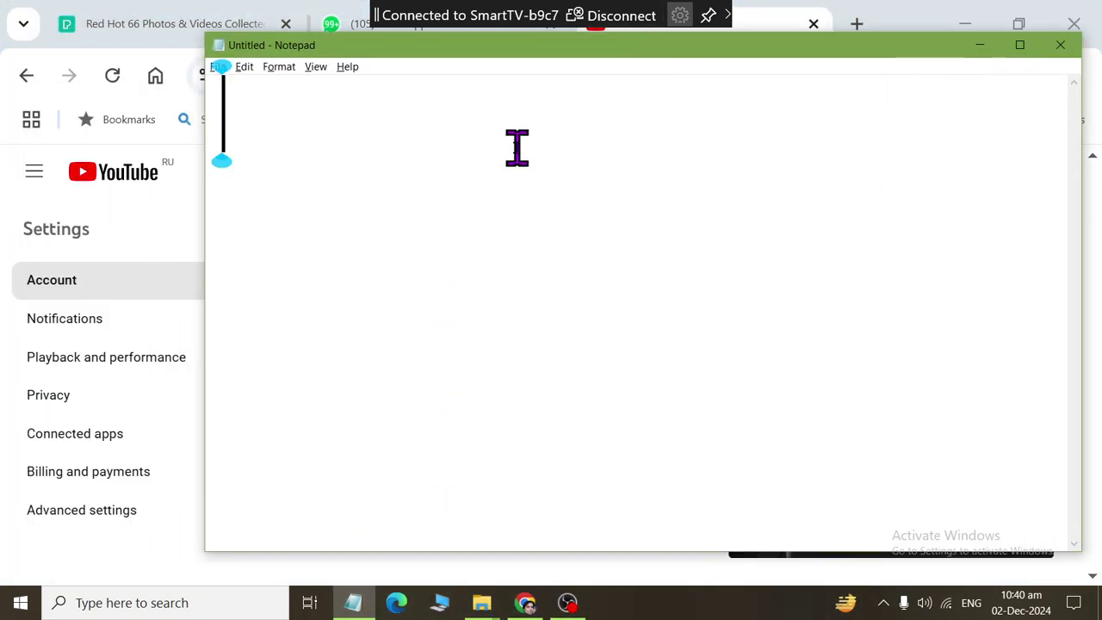
text(IF st)
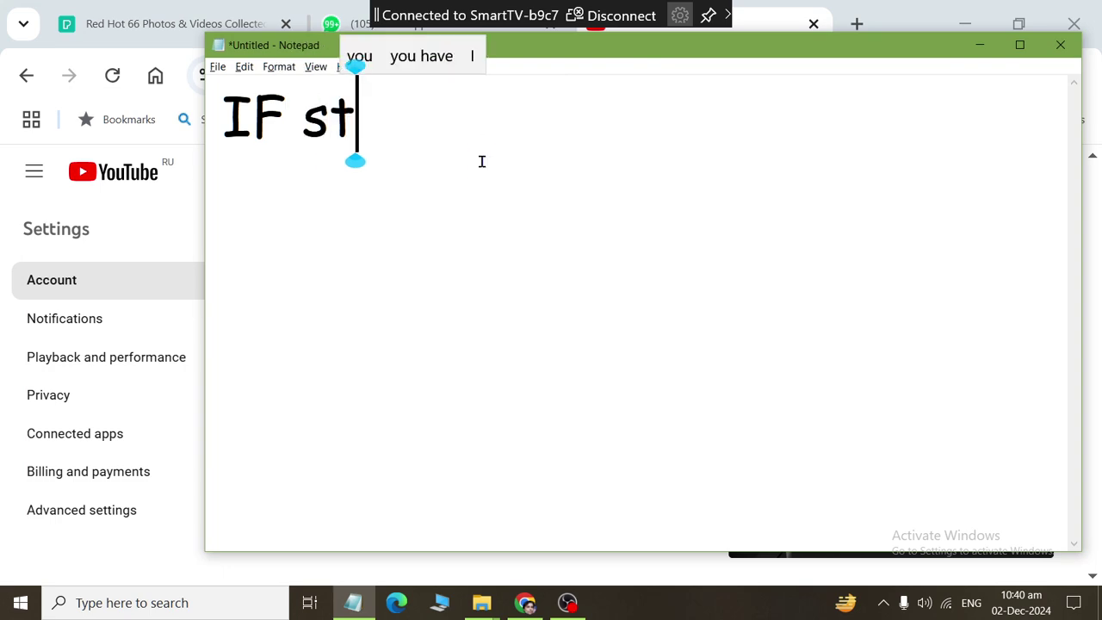
text(atement)
key(Return)
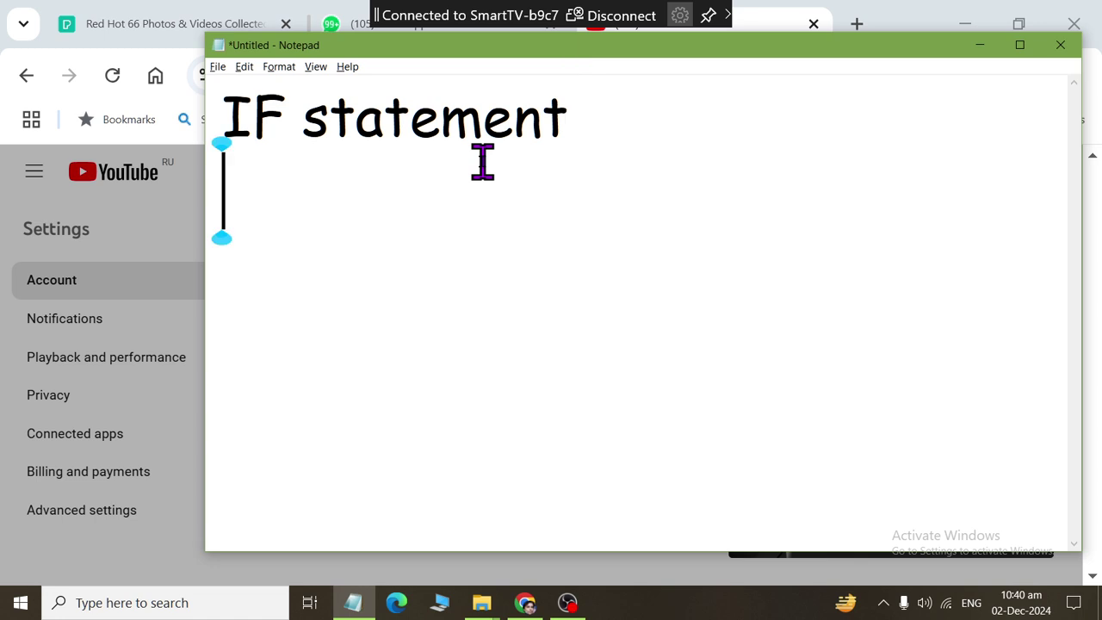
Step: Add the second line 'conditional logic statement'
text(condi)
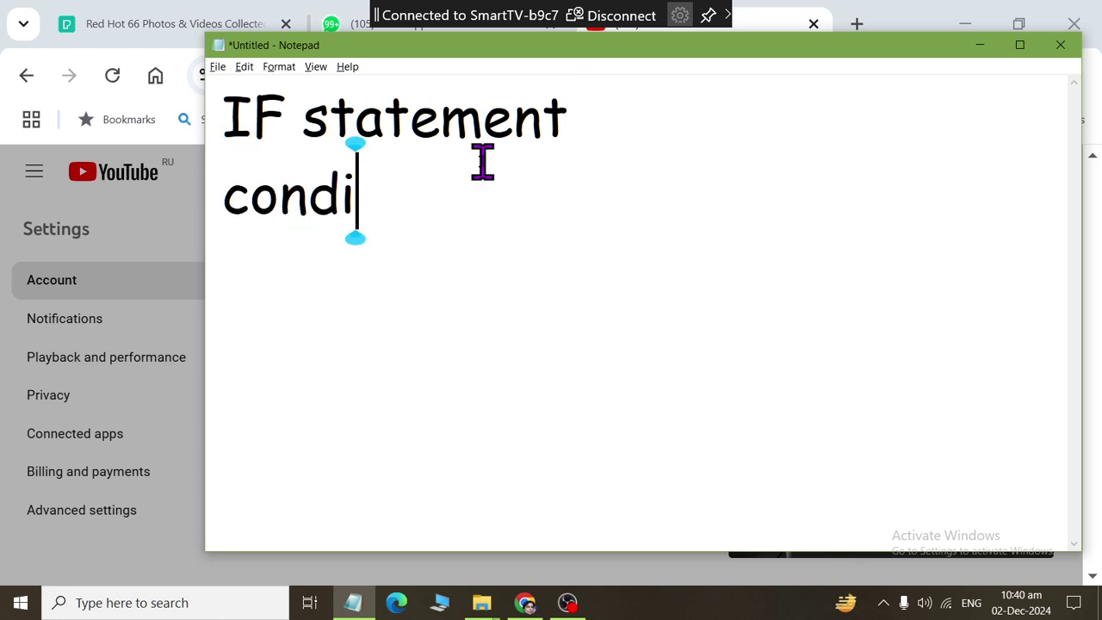
text(tional logic)
key(Return)
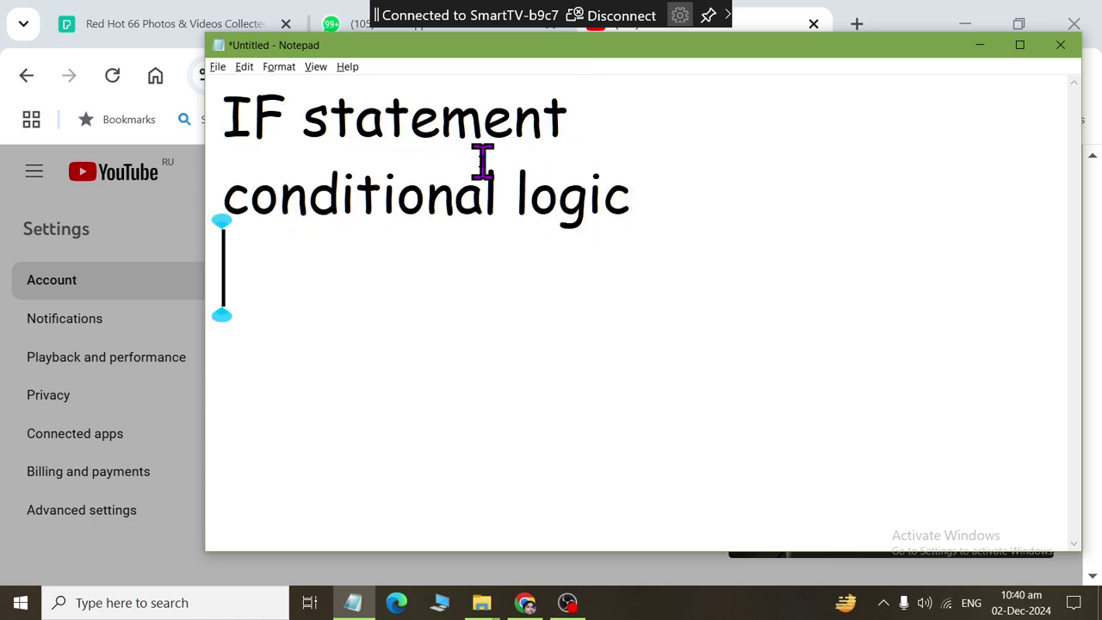
key(BackSpace)
text(stateme)
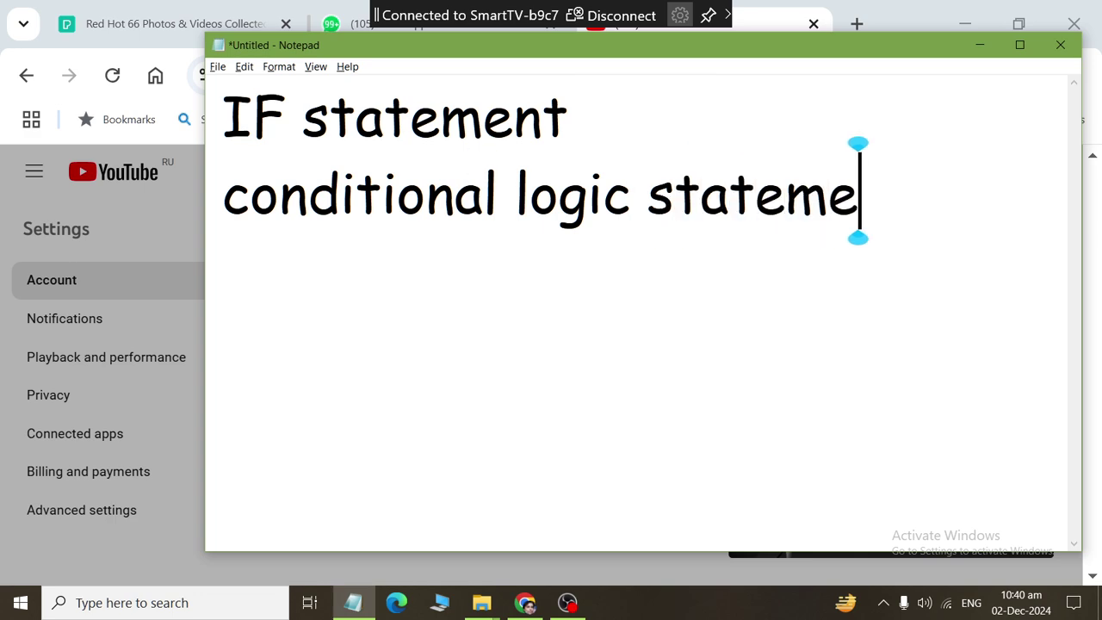
text(nt)
key(Return)
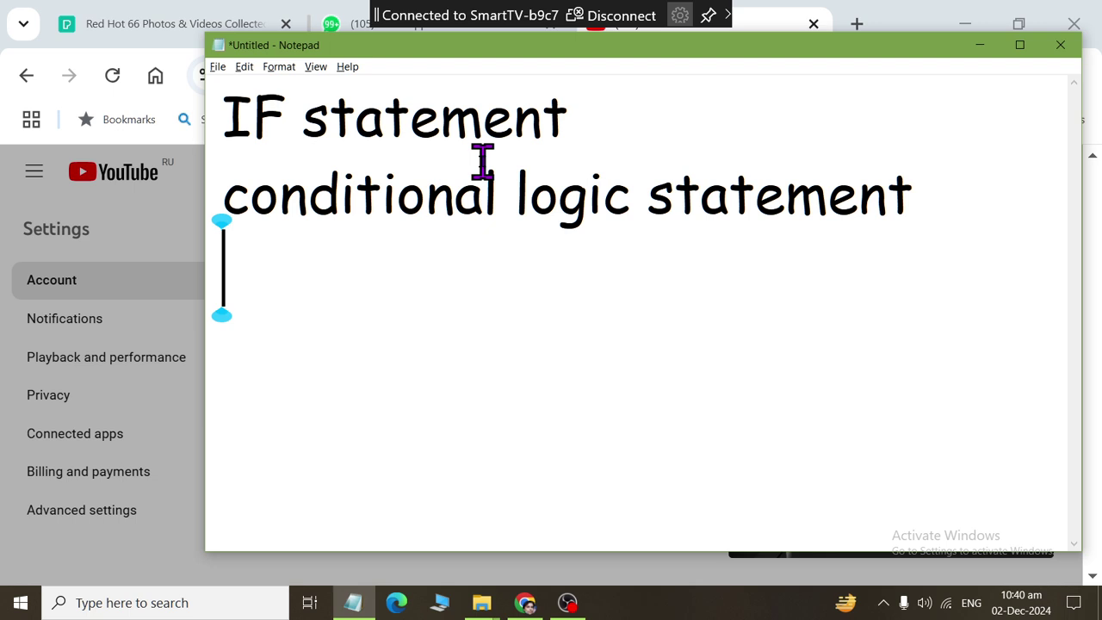
Step: Add the third line 'to make decission making'
text(to make d)
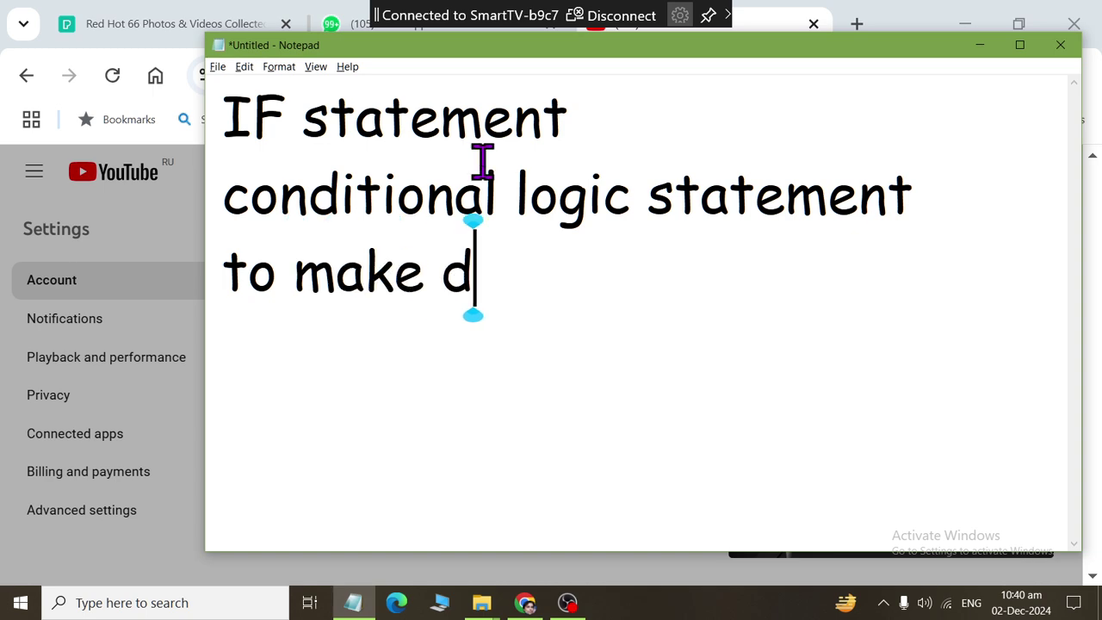
text(ecisio)
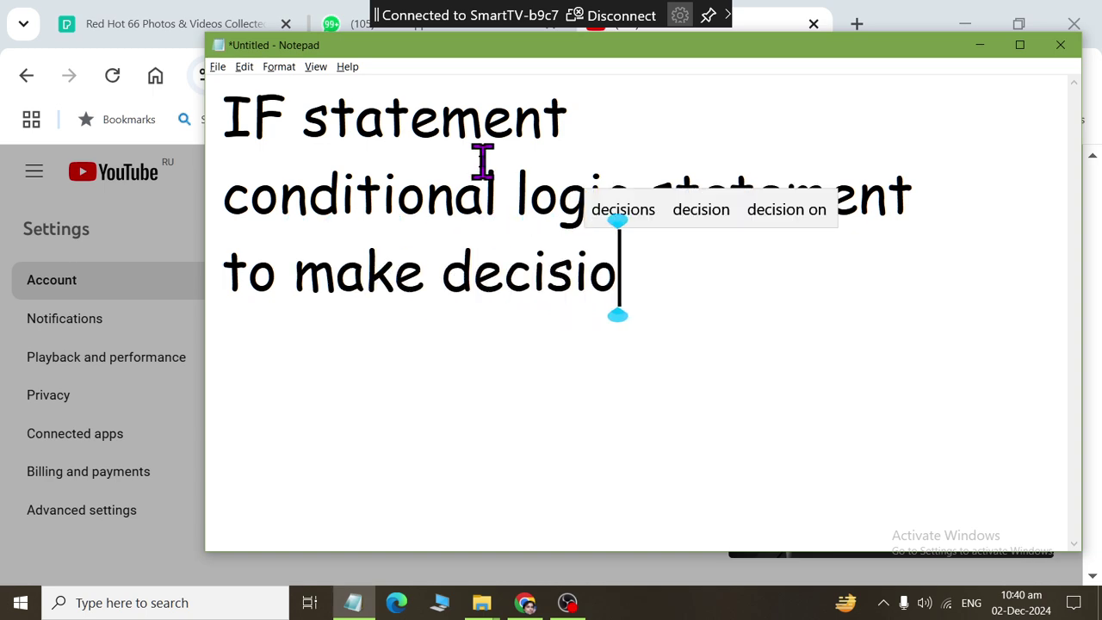
text(n)
key(BackSpace)
key(BackSpace)
key(BackSpace)
key(BackSpace)
text(sion )
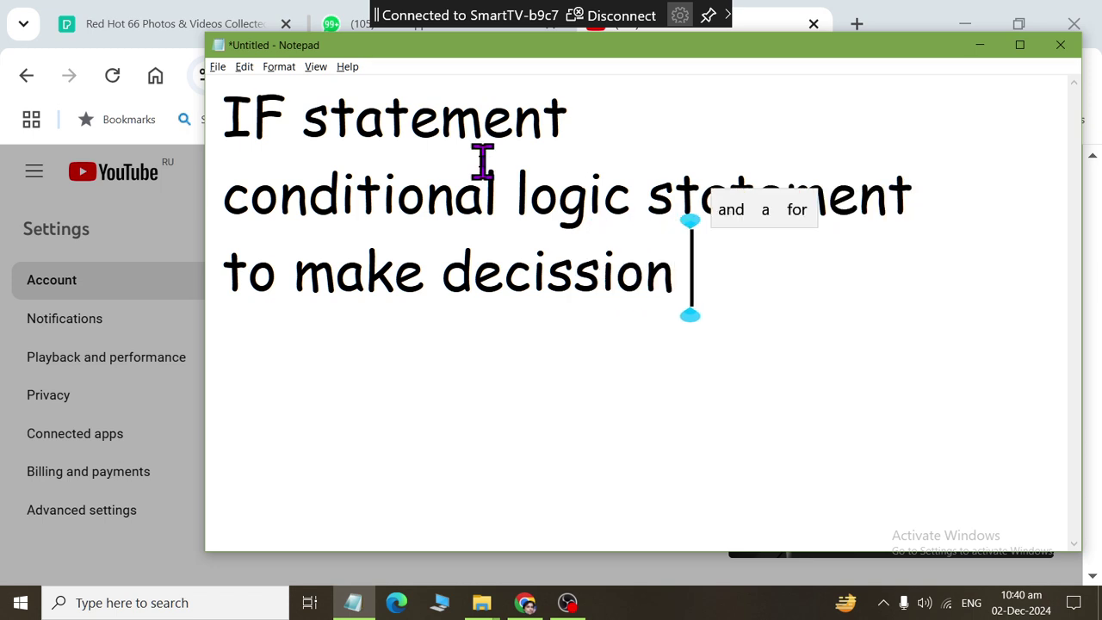
text(makin)
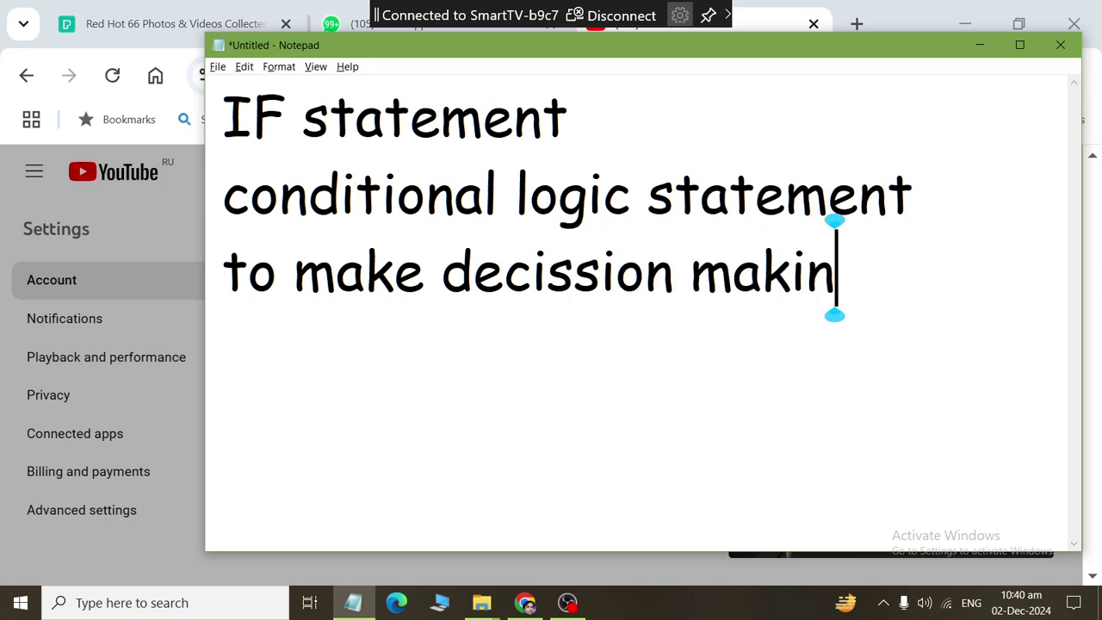
text(g)
key(Return)
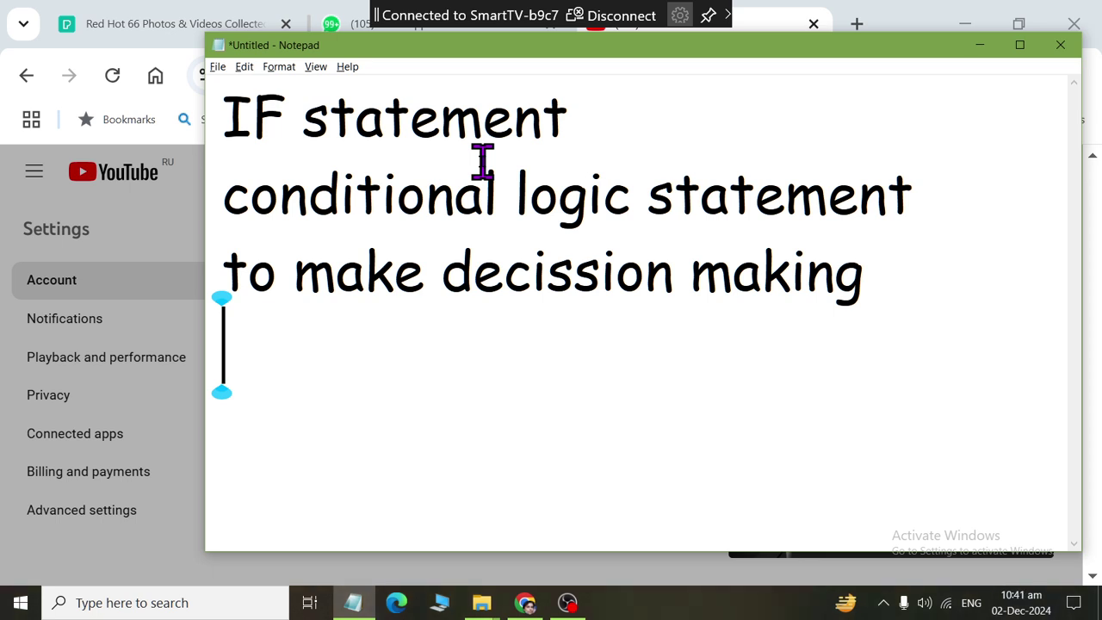
Step: Launch Excel from the Run prompt
key(super+r)
text(calc)
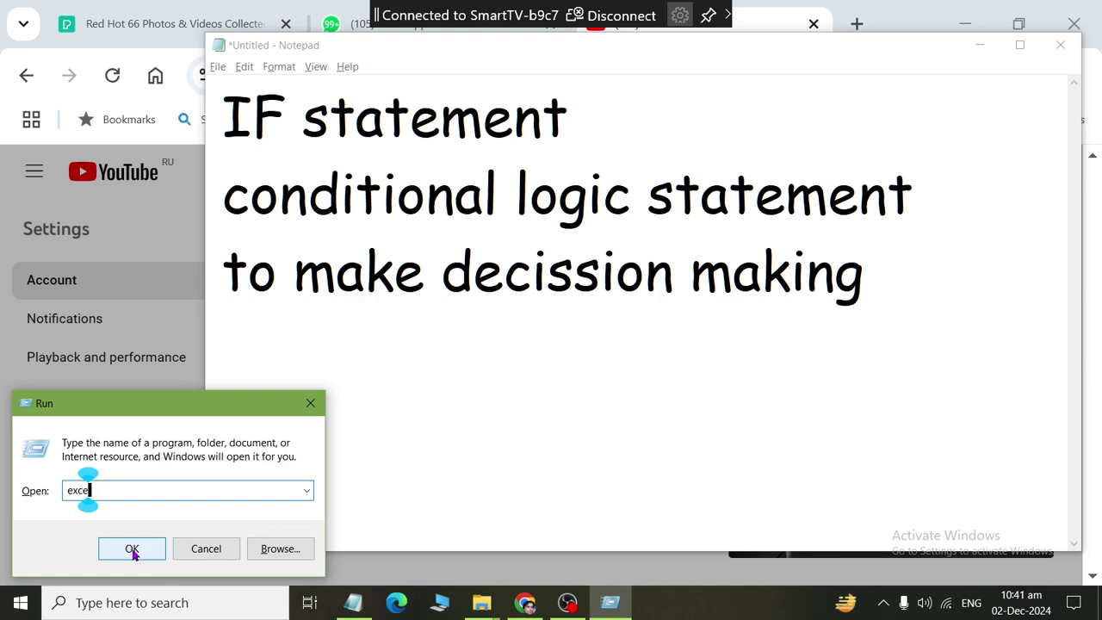
click(133, 551)
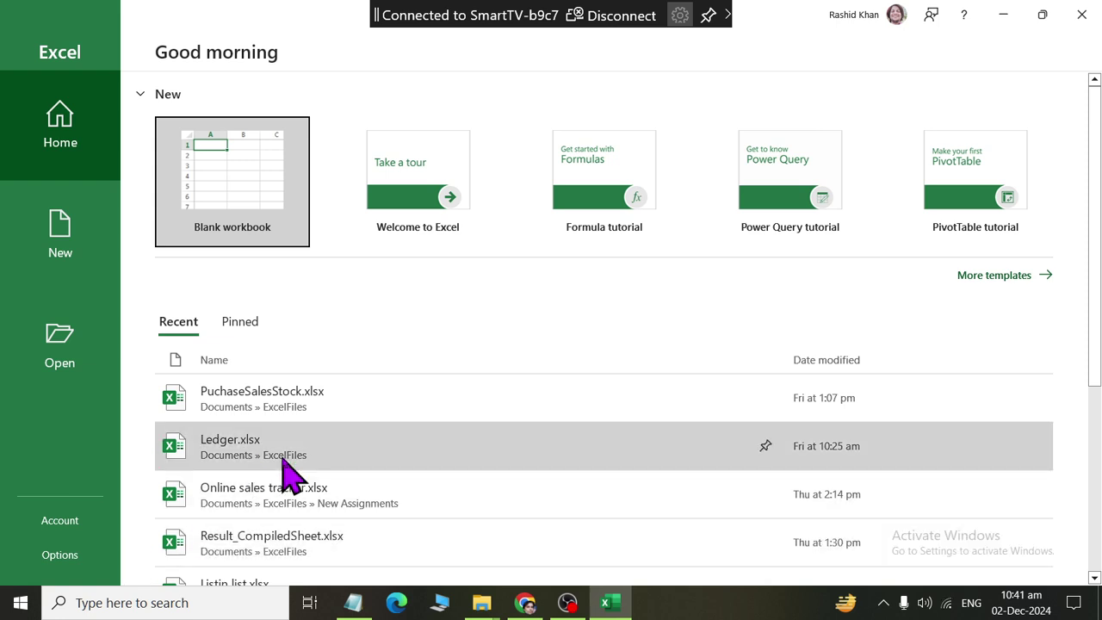
scroll(283, 448, down, 3)
scroll(284, 461, down, 3)
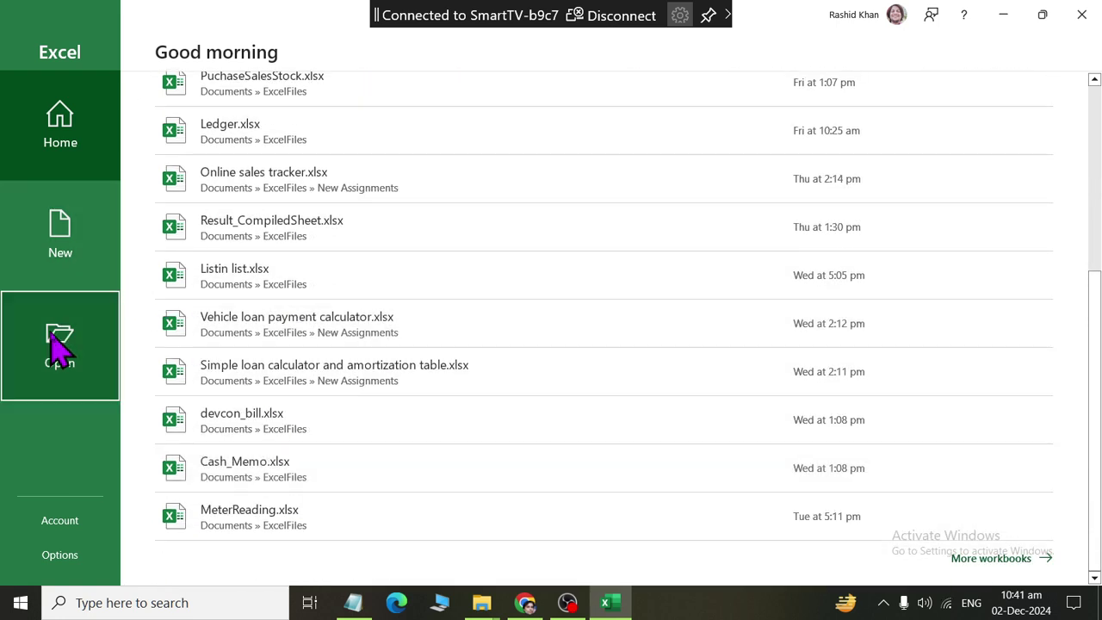
Step: Open MonhtlyPayrollSheet.xlsx from the Documents\ExcelFiles folder
click(56, 346)
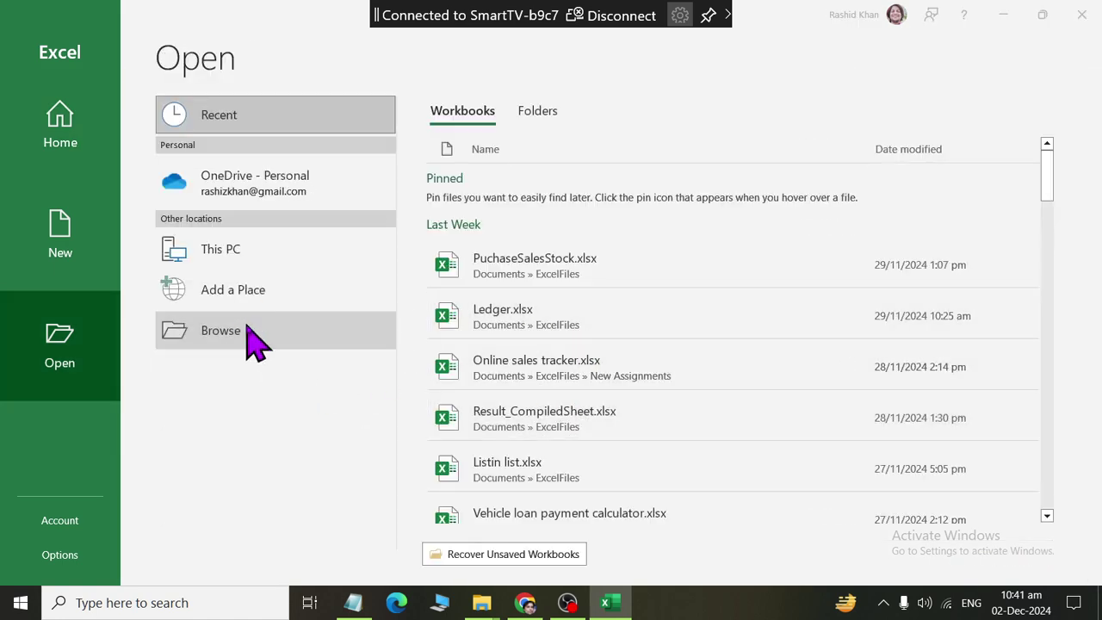
click(246, 332)
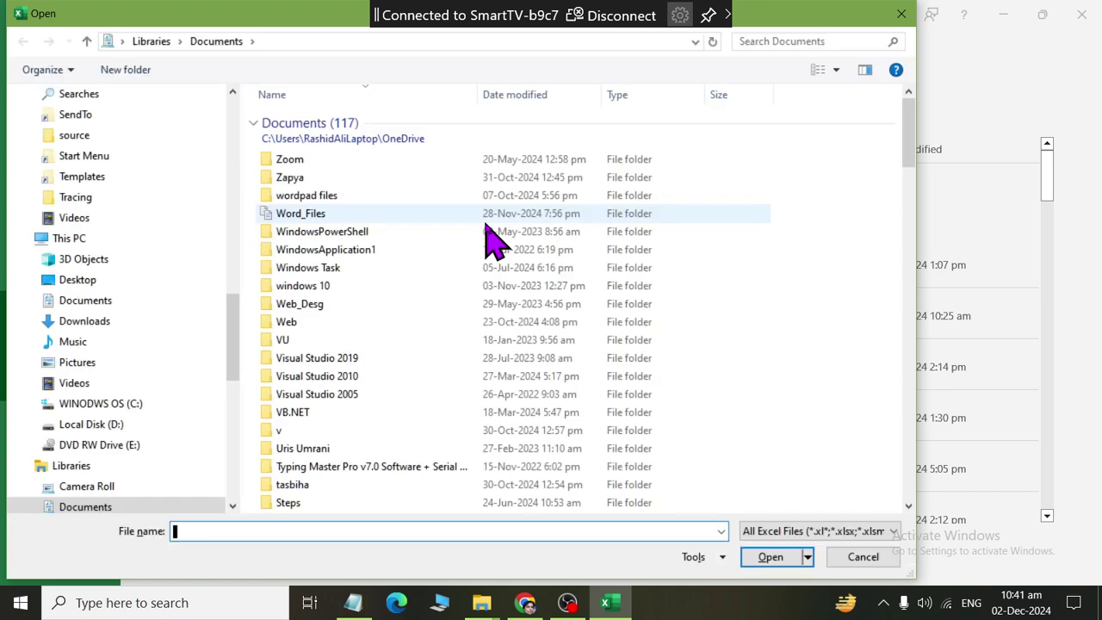
key(e)
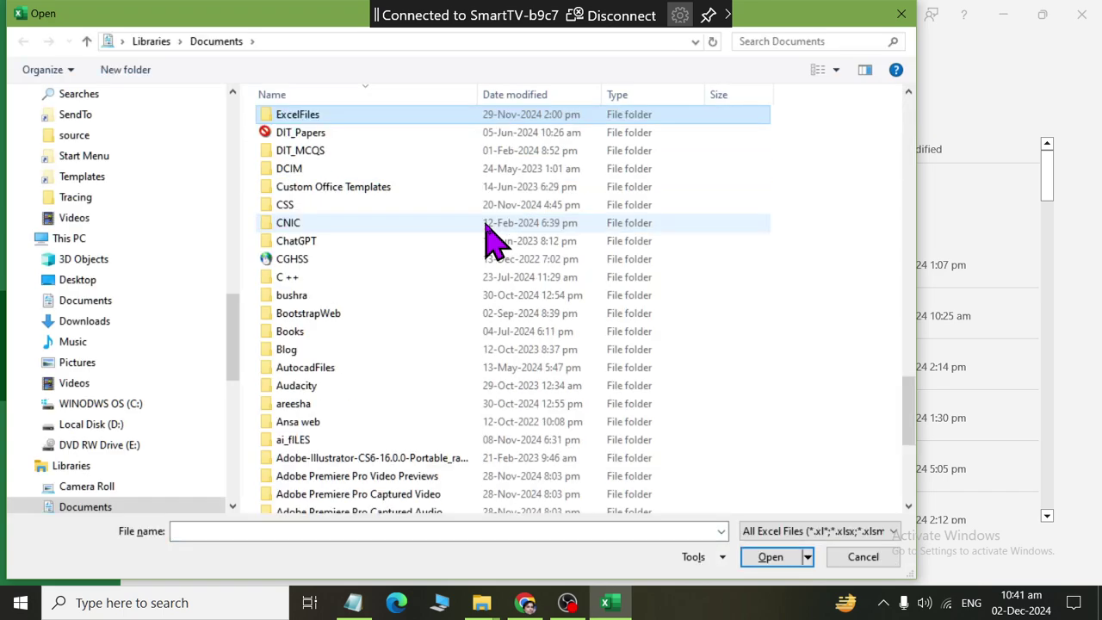
key(Return)
text(monthlyi)
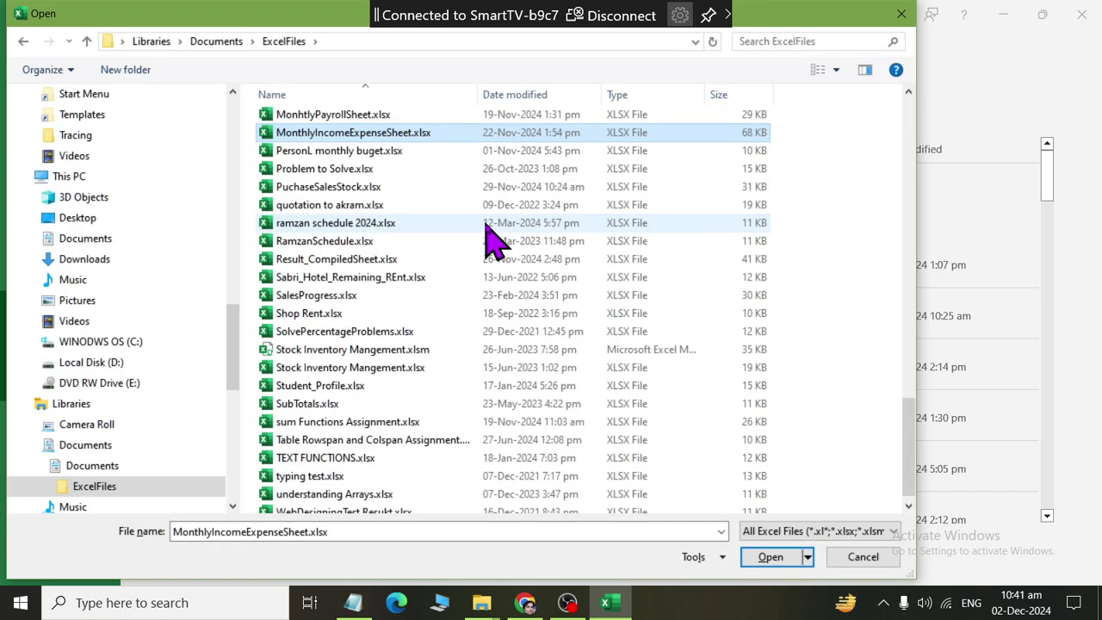
key(Up)
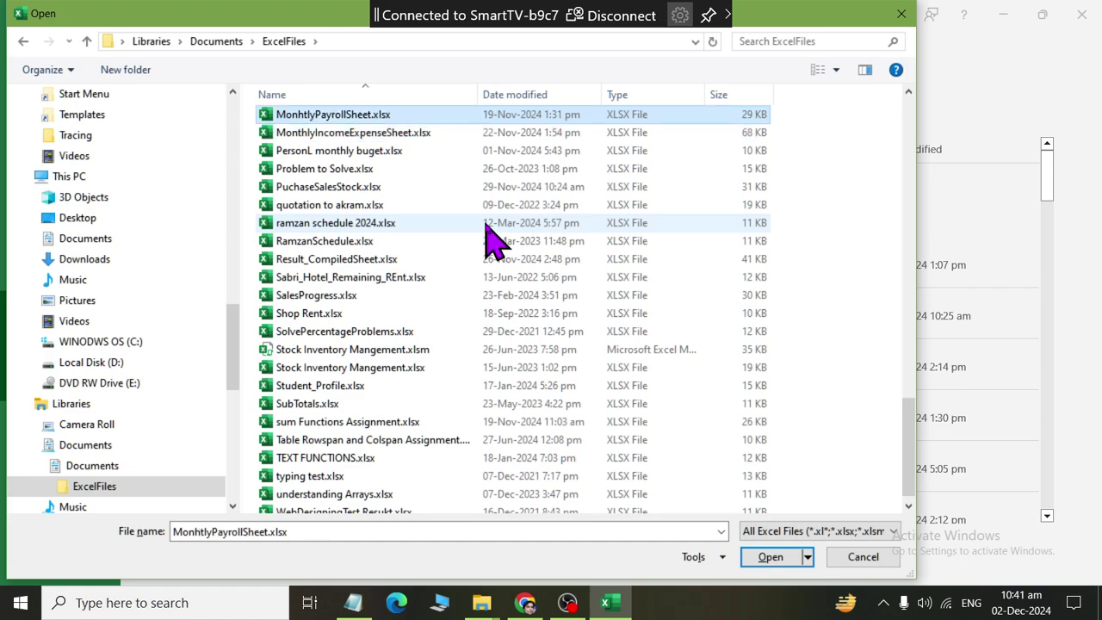
key(Return)
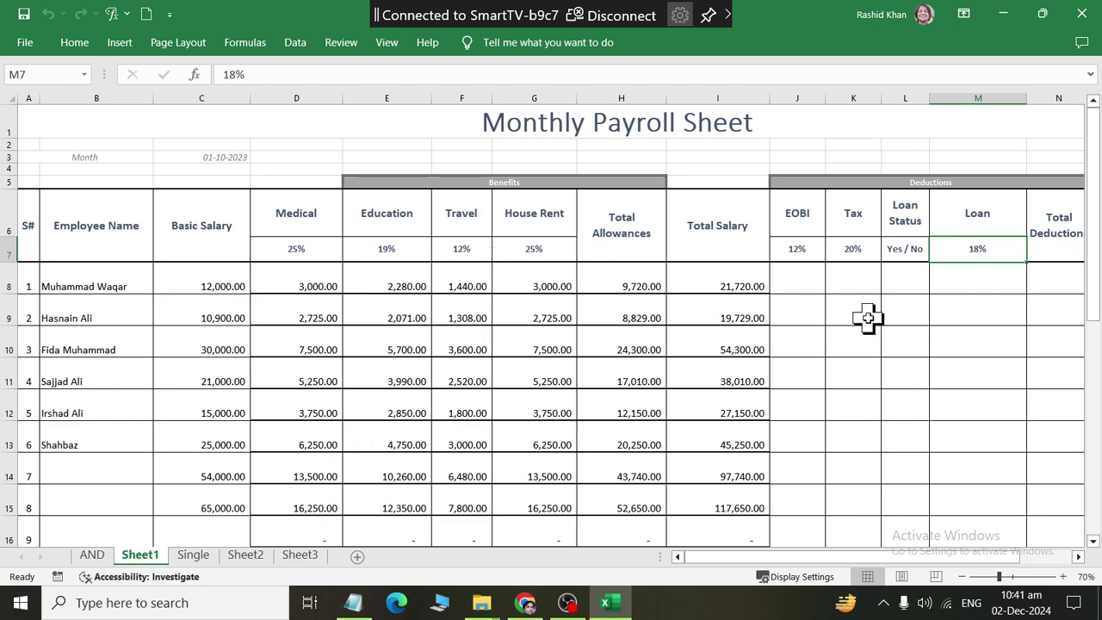
Step: Look over the deduction columns, selecting cells K8, L7 and L8
click(912, 250)
drag(941, 250, 1017, 564)
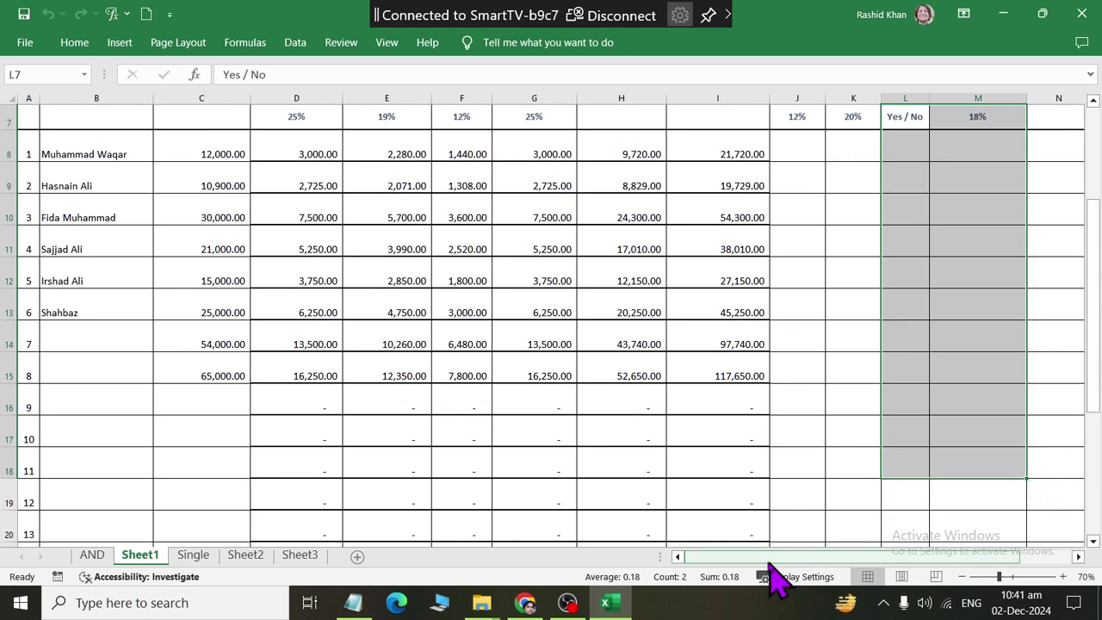
drag(765, 558, 856, 558)
scroll(880, 272, up, 2)
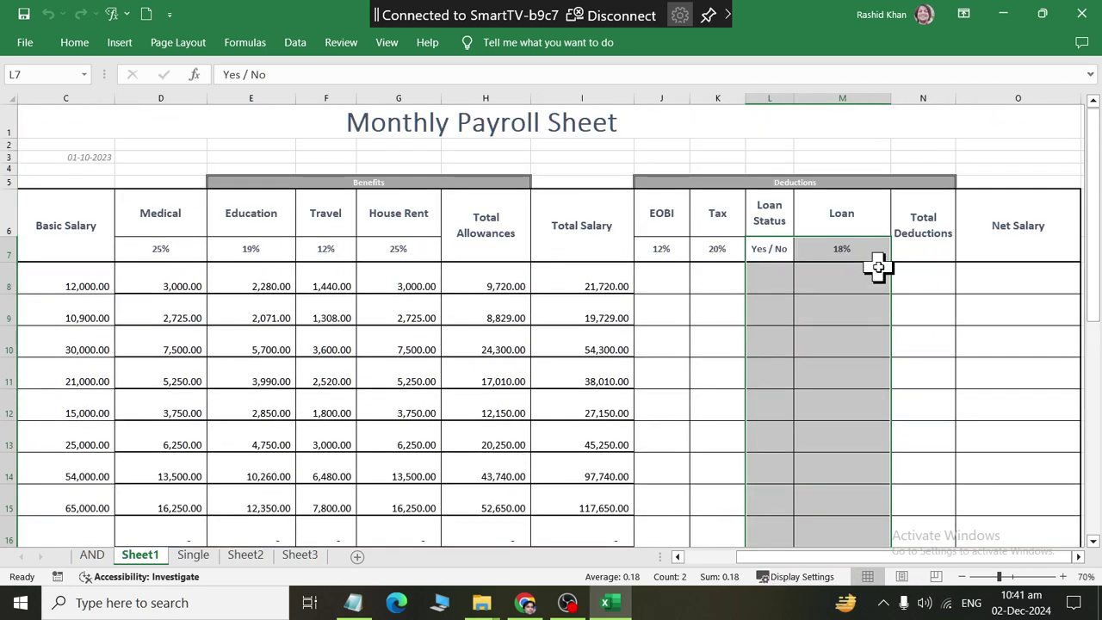
click(728, 288)
click(777, 257)
click(778, 284)
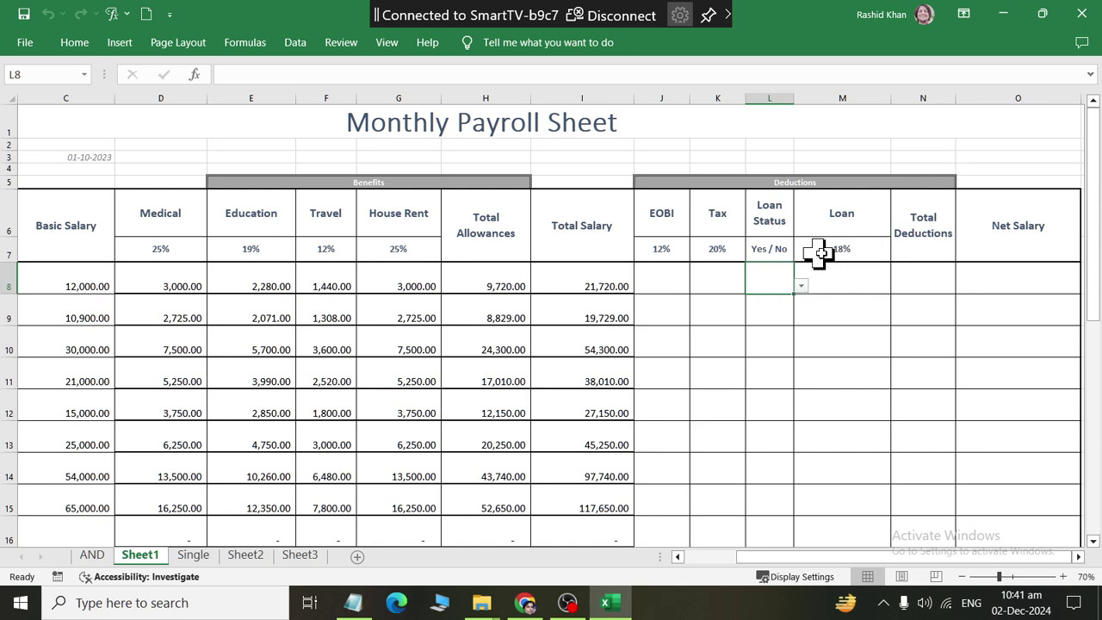
drag(842, 277, 870, 585)
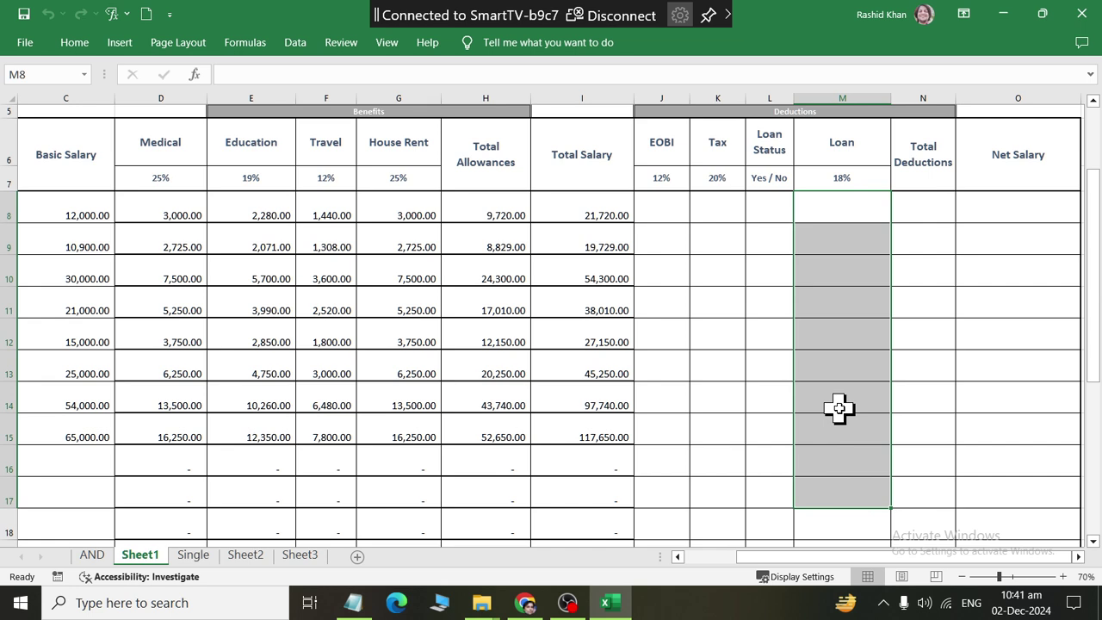
scroll(839, 409, up, 2)
Step: Choose 'no' from the Loan Status dropdown in L8
click(780, 277)
click(801, 285)
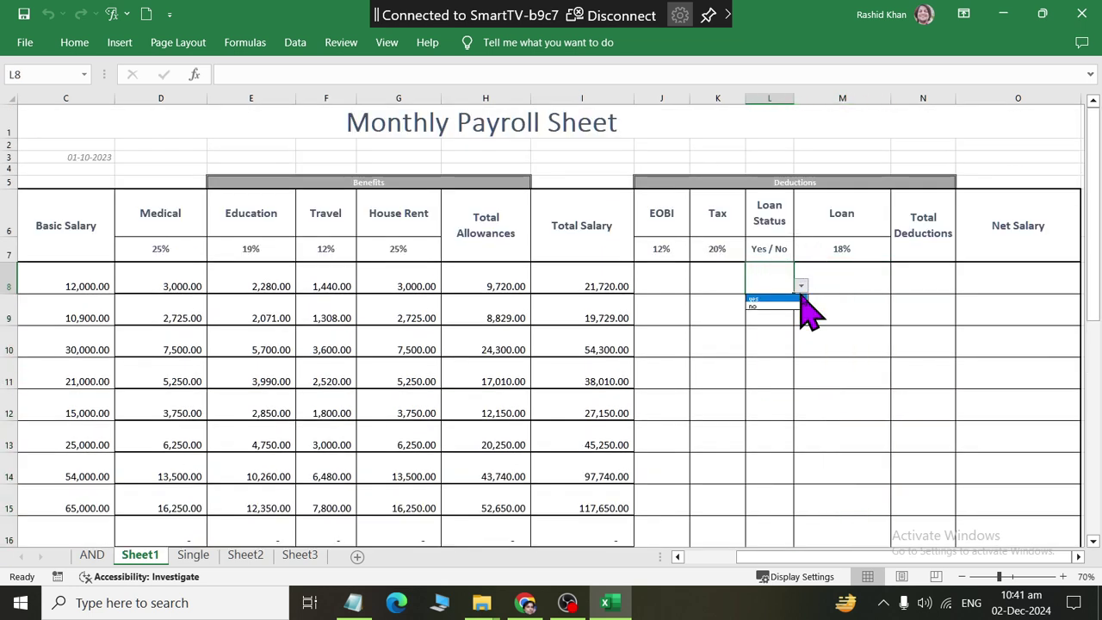
click(780, 306)
click(844, 277)
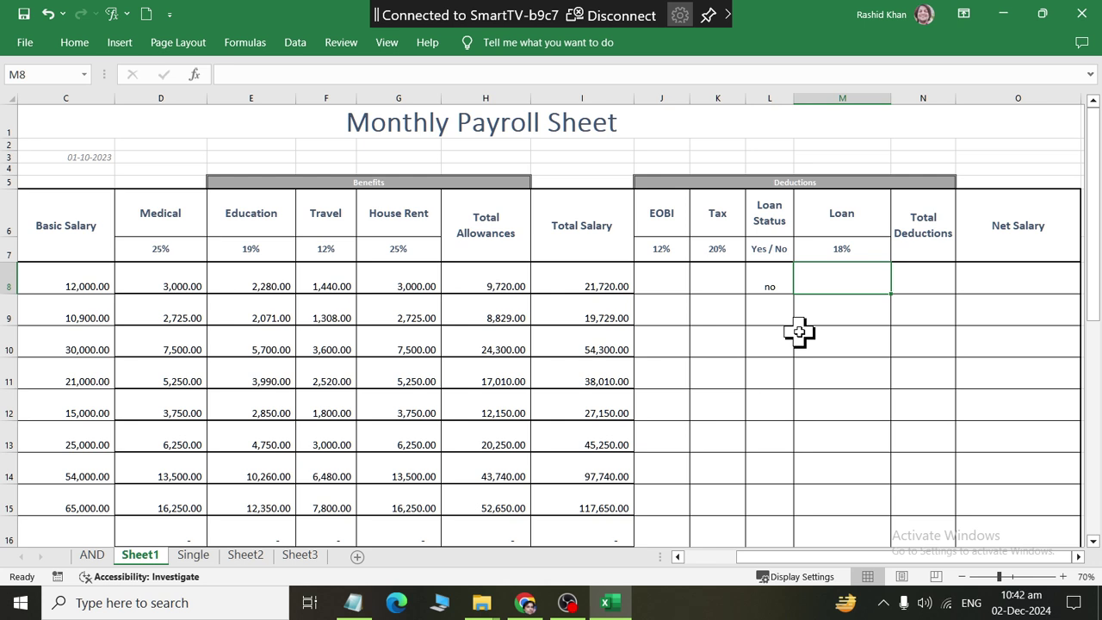
Step: Enter =SUM(C8*M7) in M8 so the first Loan shows 2,160.00
click(82, 45)
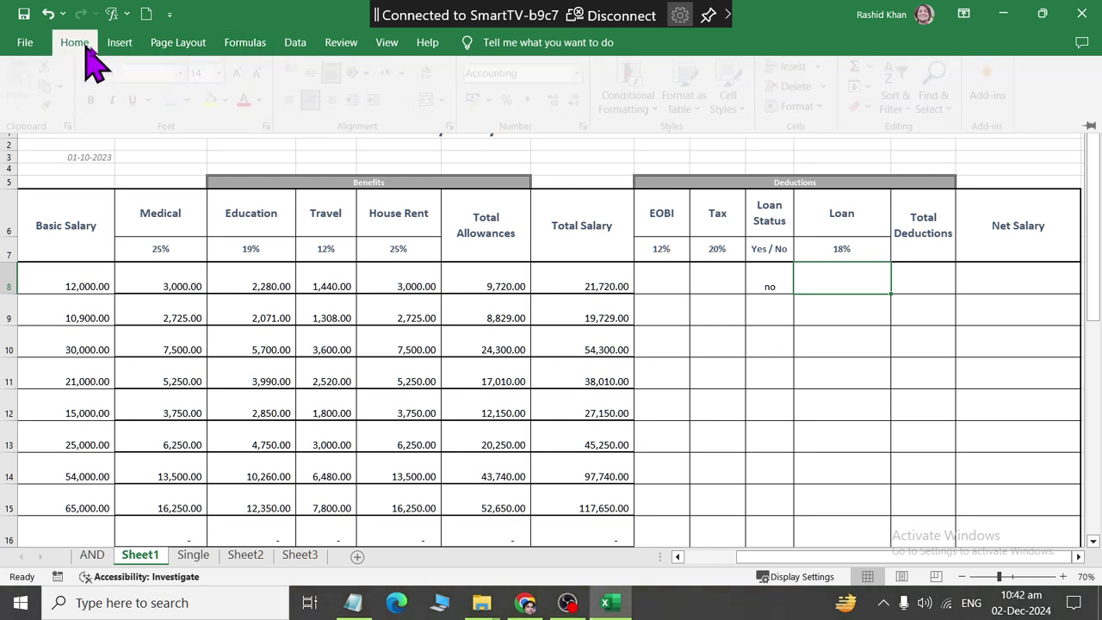
text(=SUM()
key(Up)
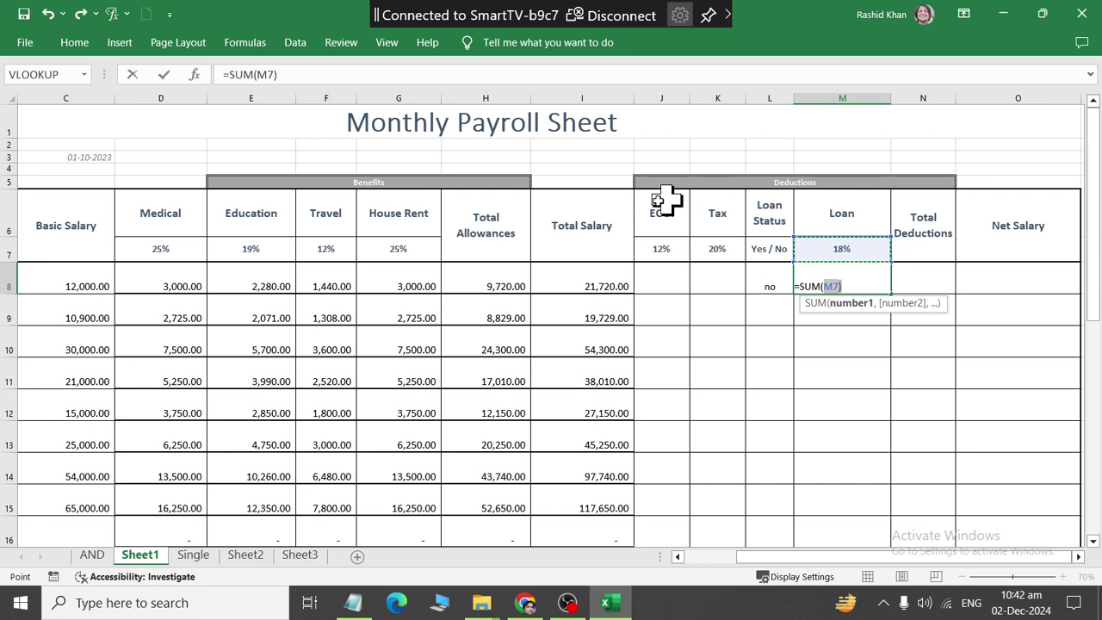
click(55, 288)
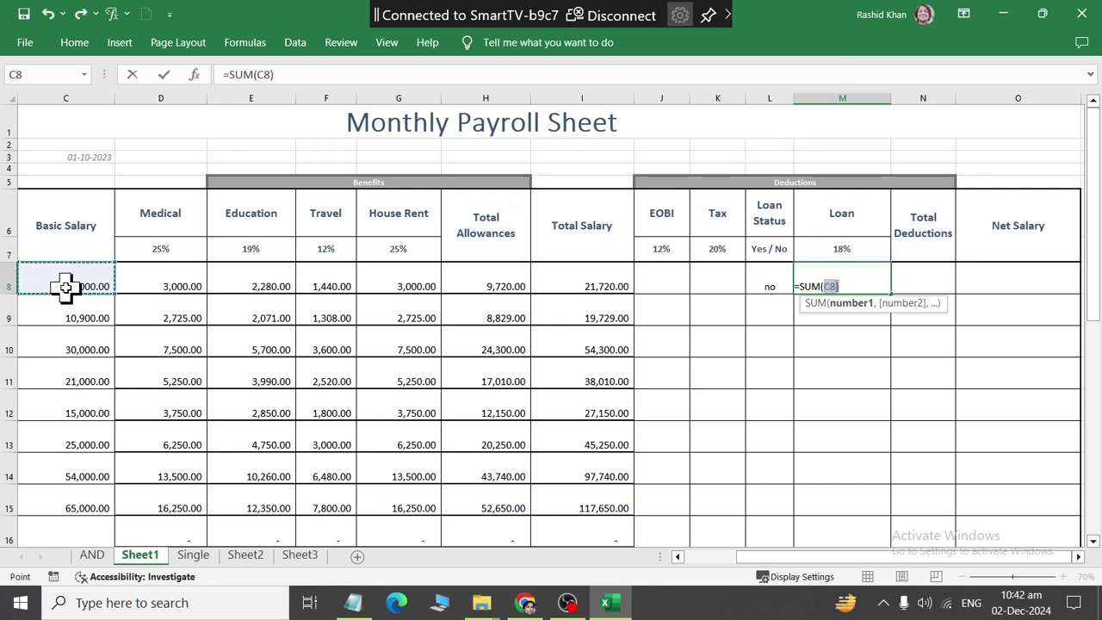
text(*)
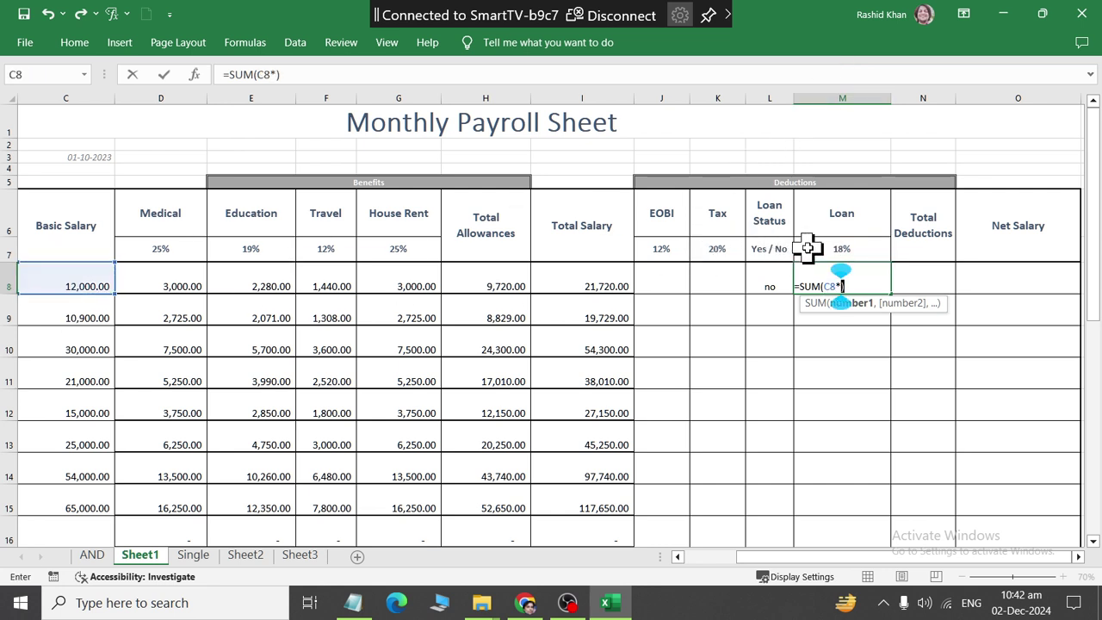
click(808, 248)
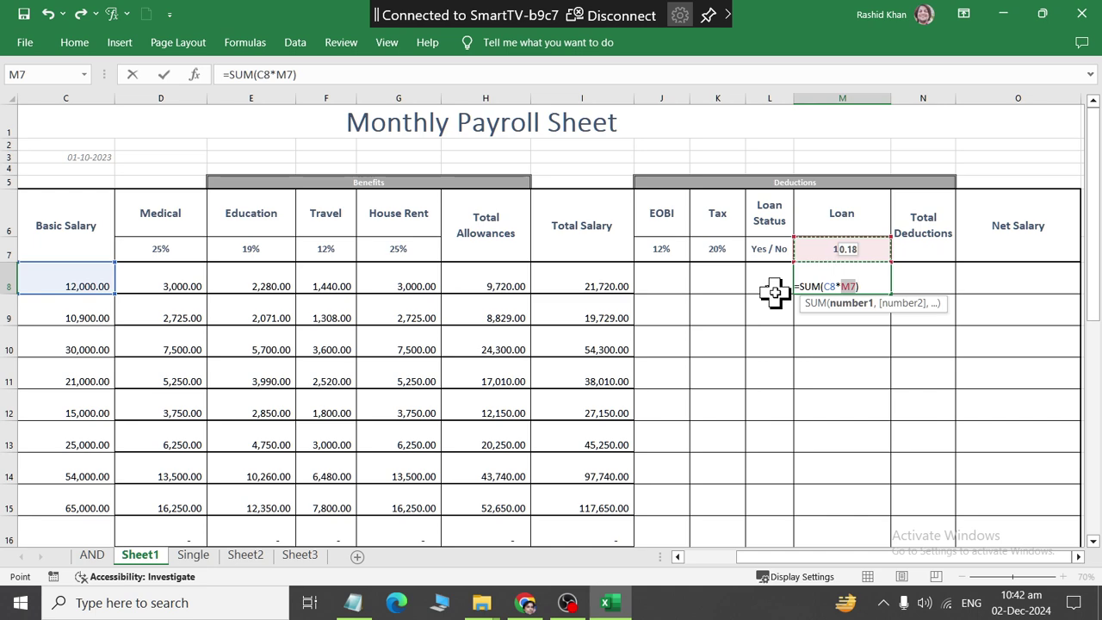
key(Return)
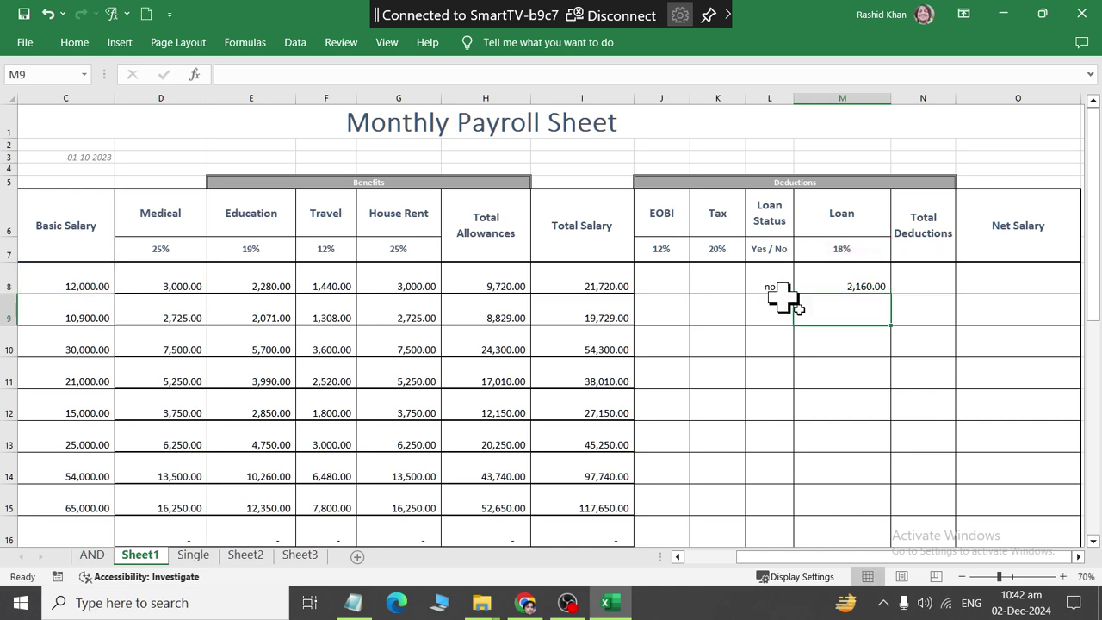
Step: Zoom the sheet to 100% and change the loan rate in M7 to 14%
click(1062, 576)
click(1063, 576)
click(1062, 576)
click(913, 291)
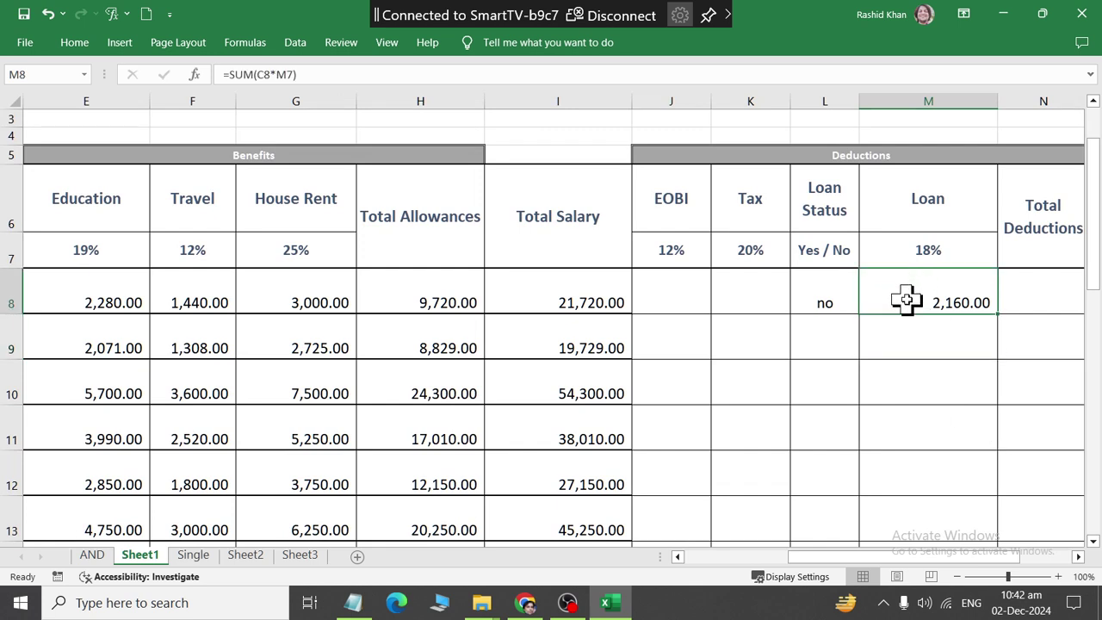
click(896, 252)
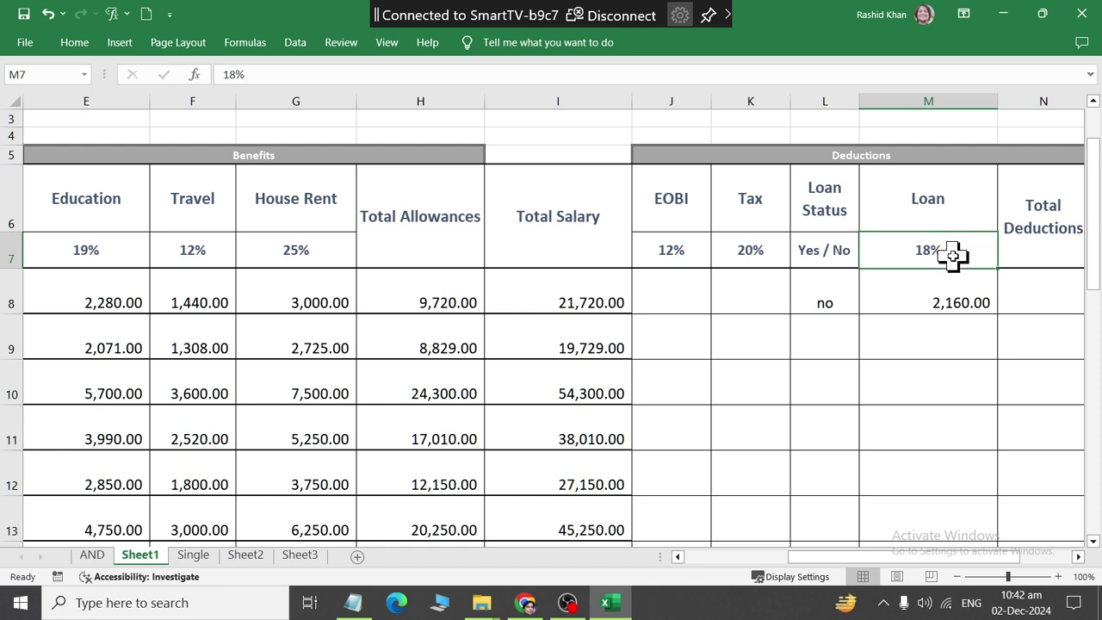
text(14)
key(Return)
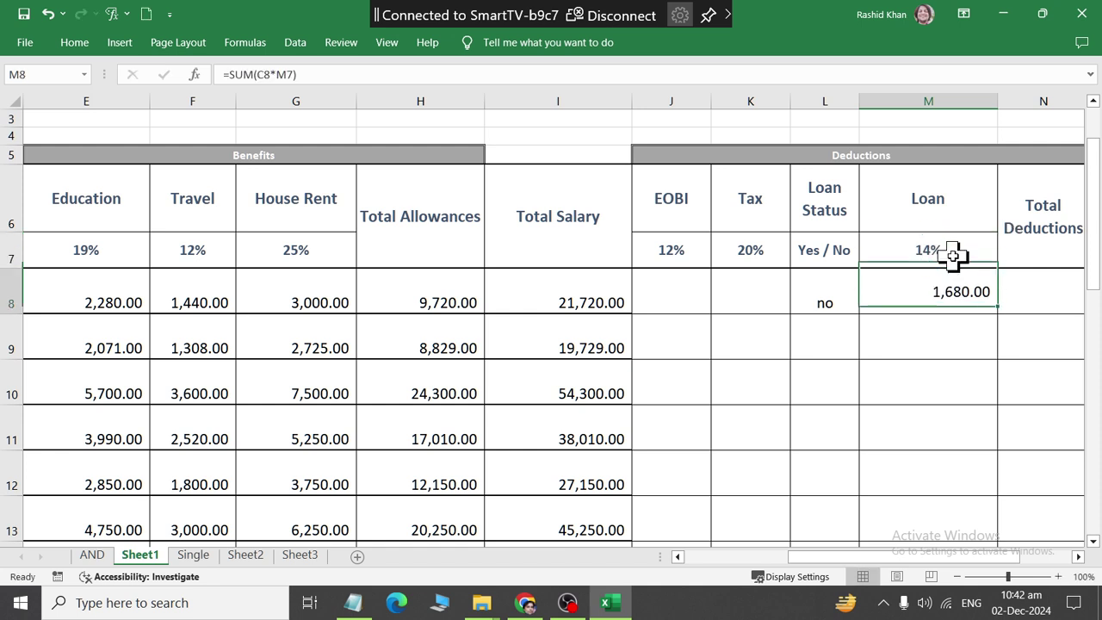
click(952, 255)
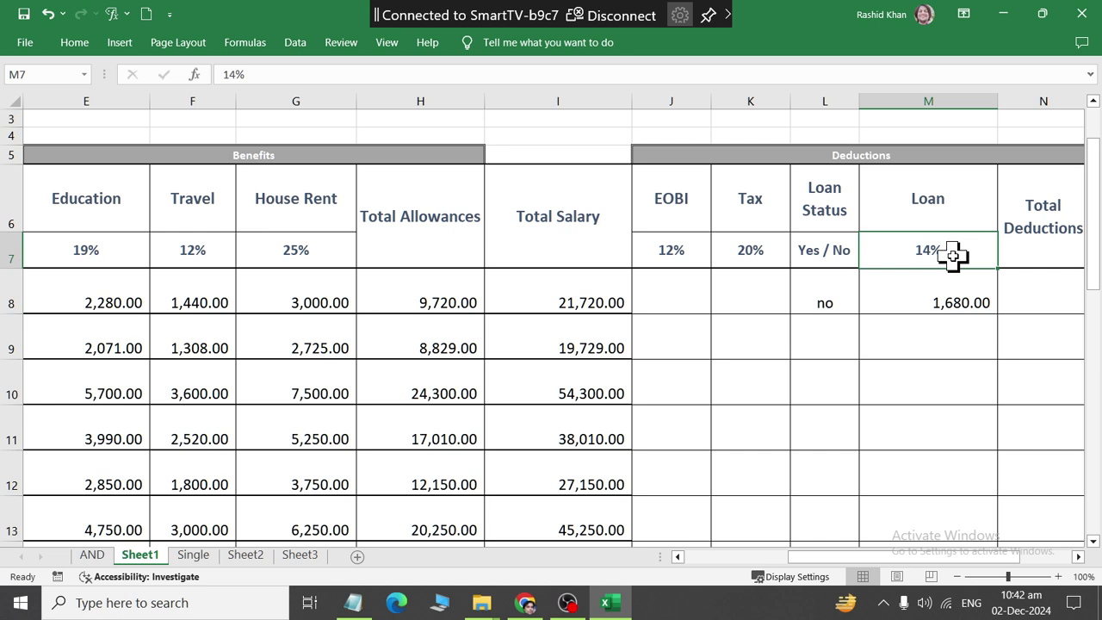
key(Down)
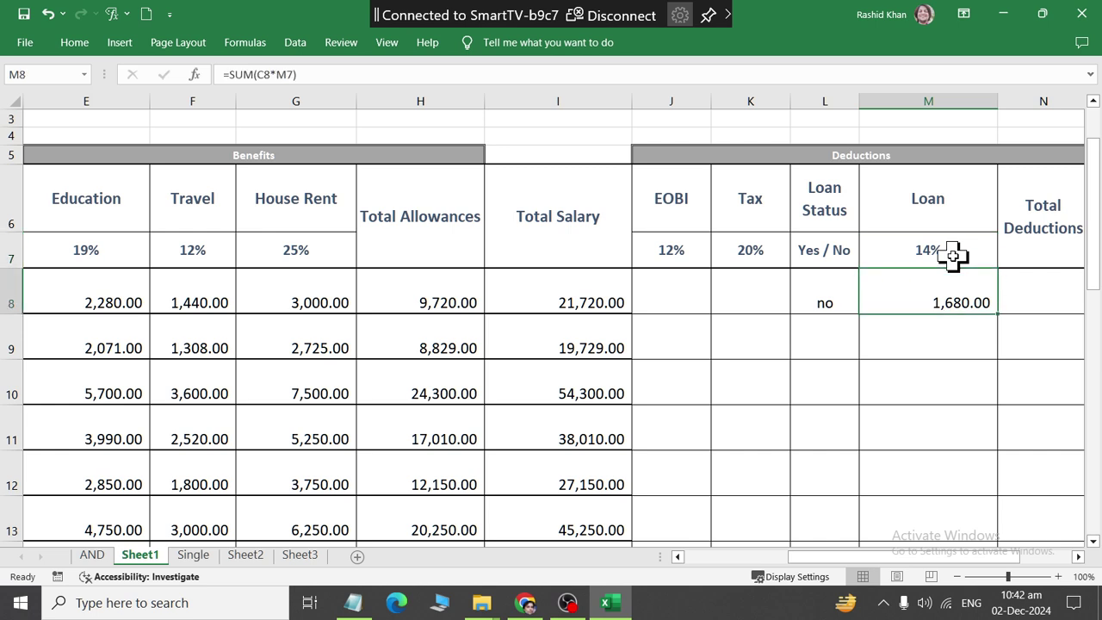
Step: Toggle L8's Loan Status to yes and back to no, then reopen M8's formula
click(829, 302)
click(867, 306)
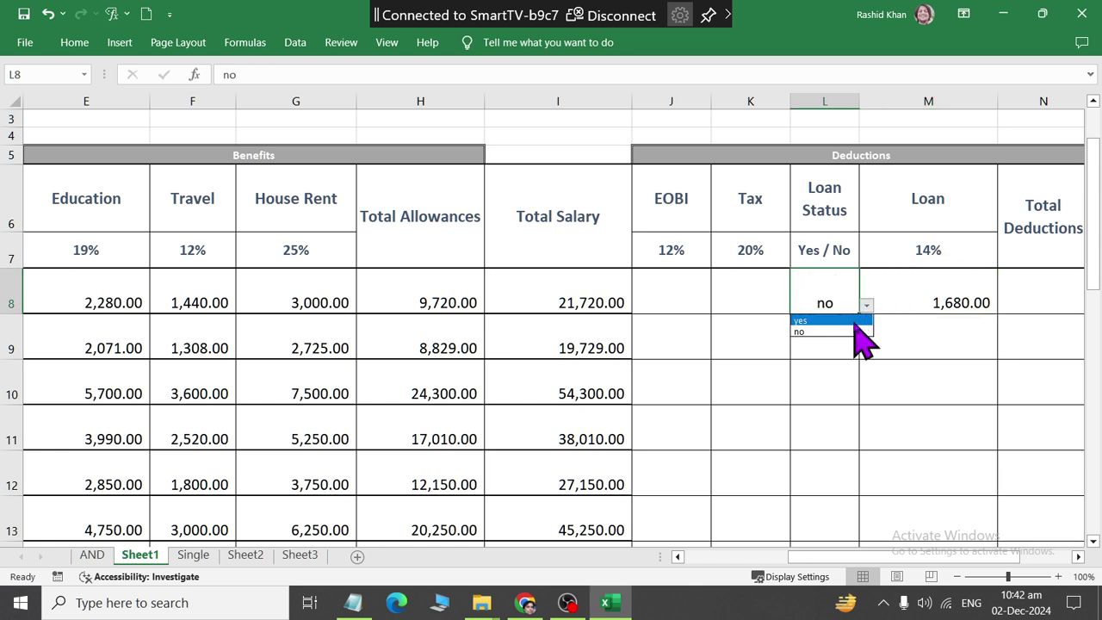
click(857, 322)
click(905, 300)
click(850, 302)
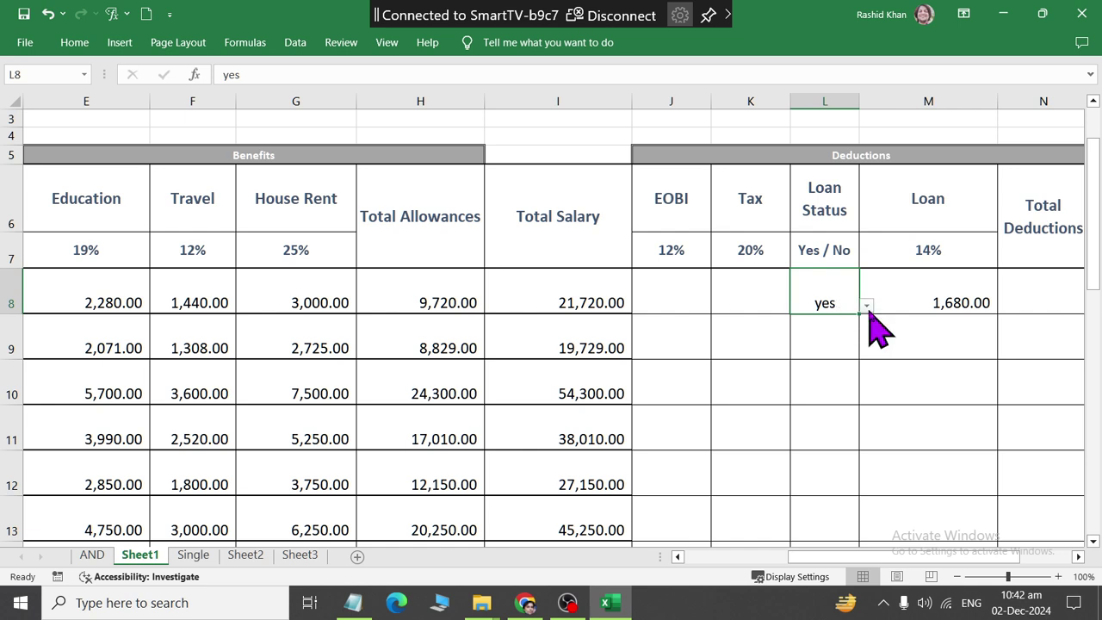
click(866, 304)
click(848, 330)
click(963, 302)
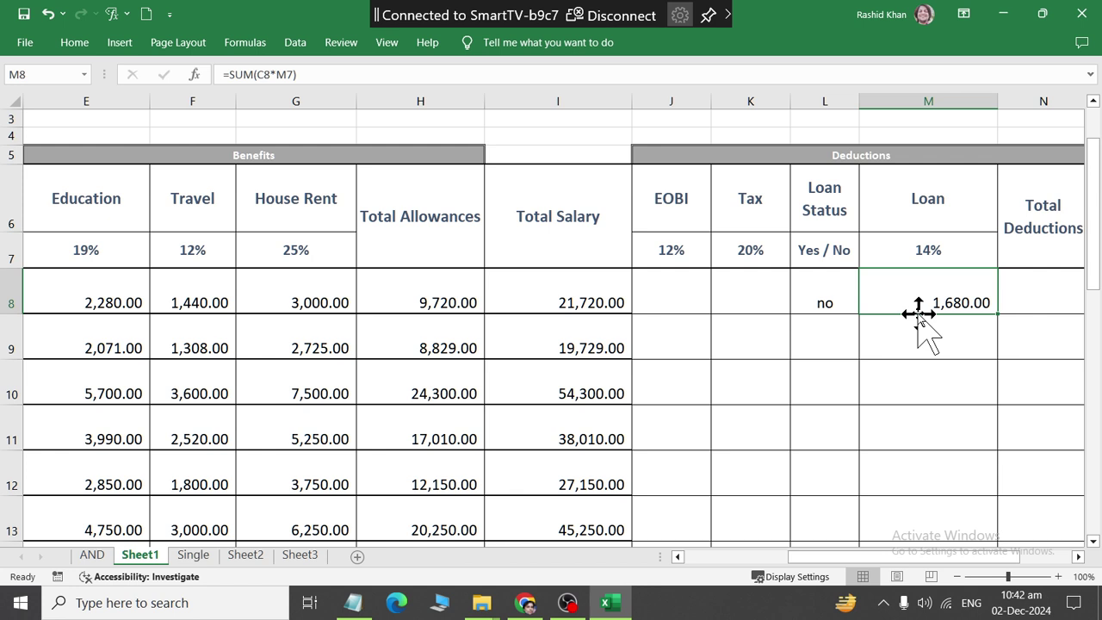
double_click(919, 314)
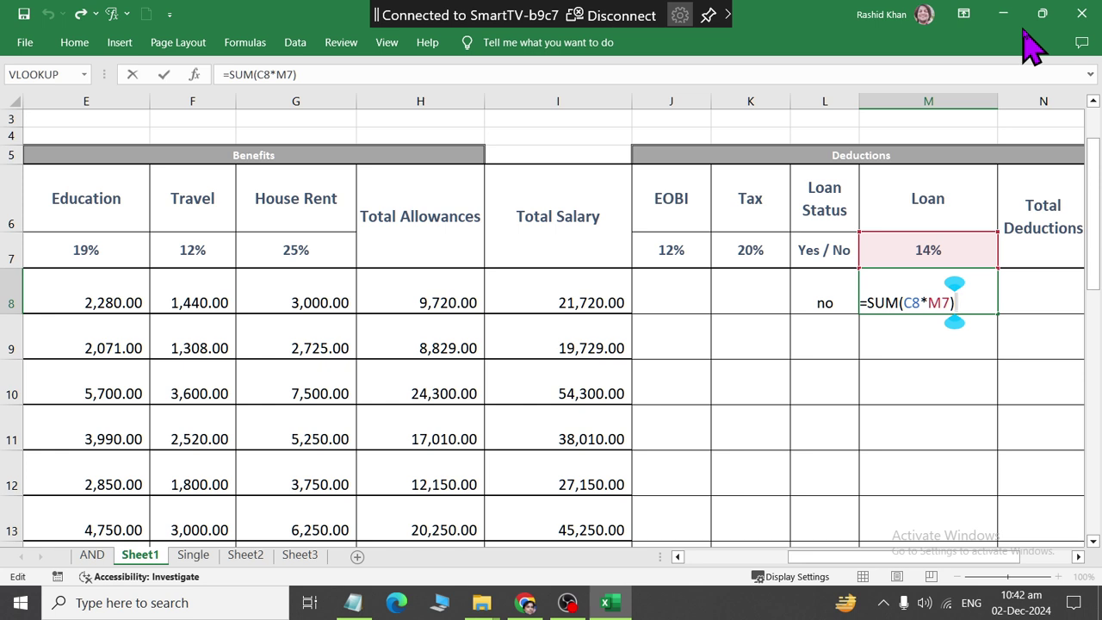
key(ctrl+Return)
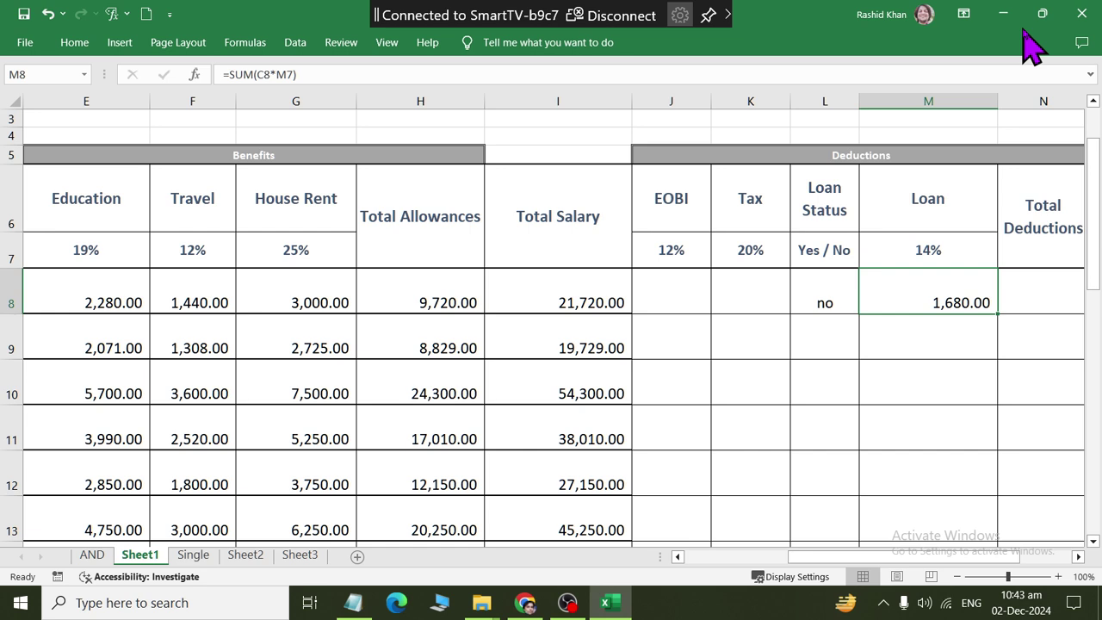
Step: Add 'syntax' and the line =if(condition,True,False) to the IF statement notes
key(alt+Tab)
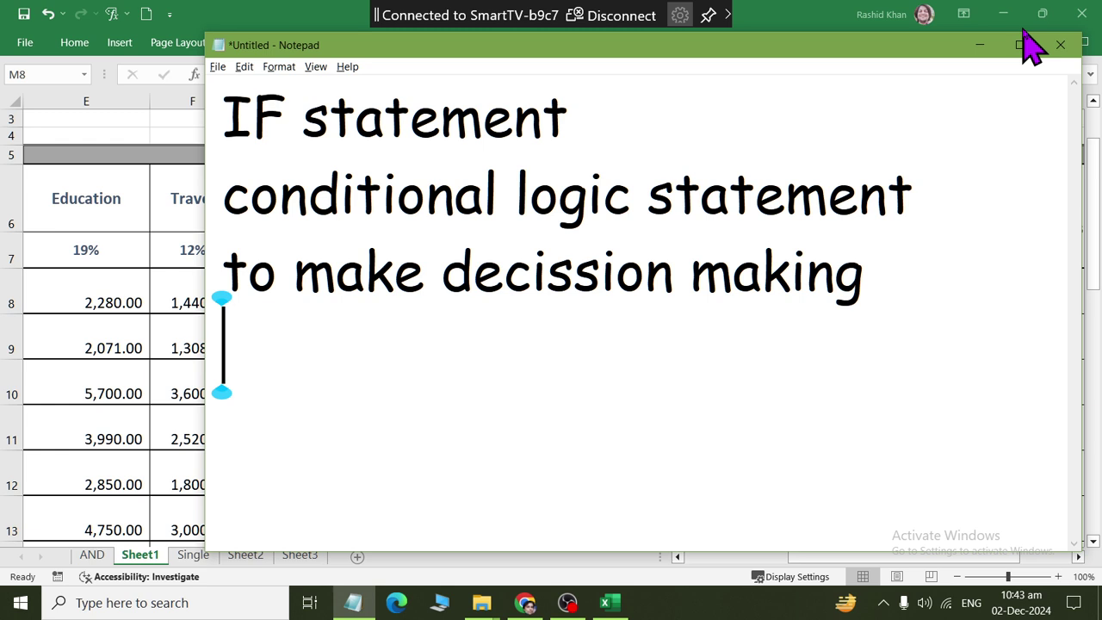
text(syntax)
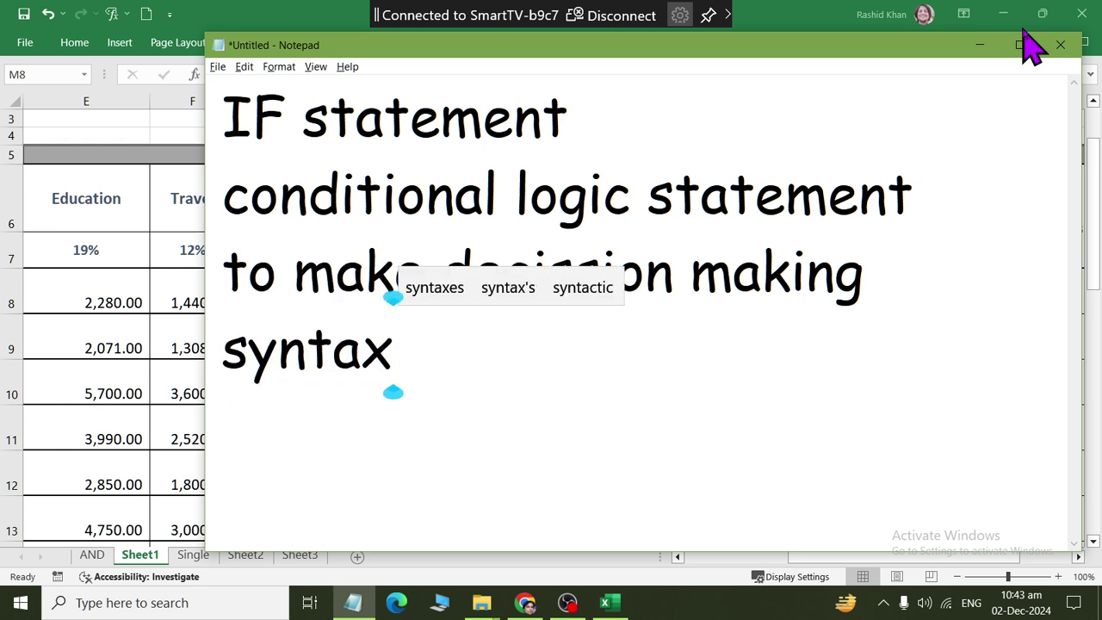
key(Return)
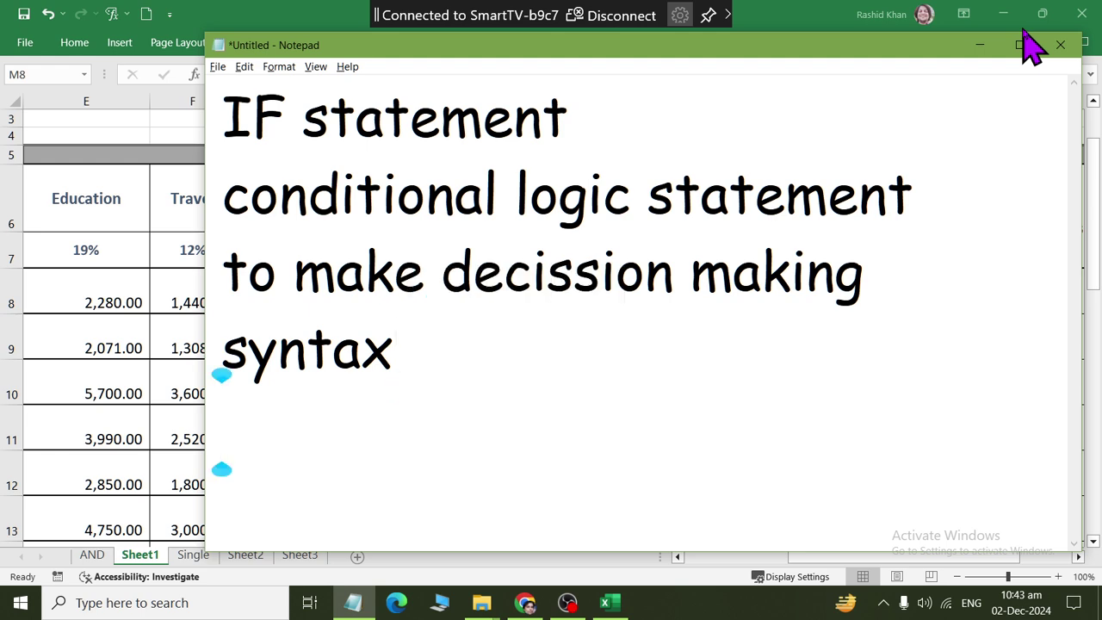
text(=if)
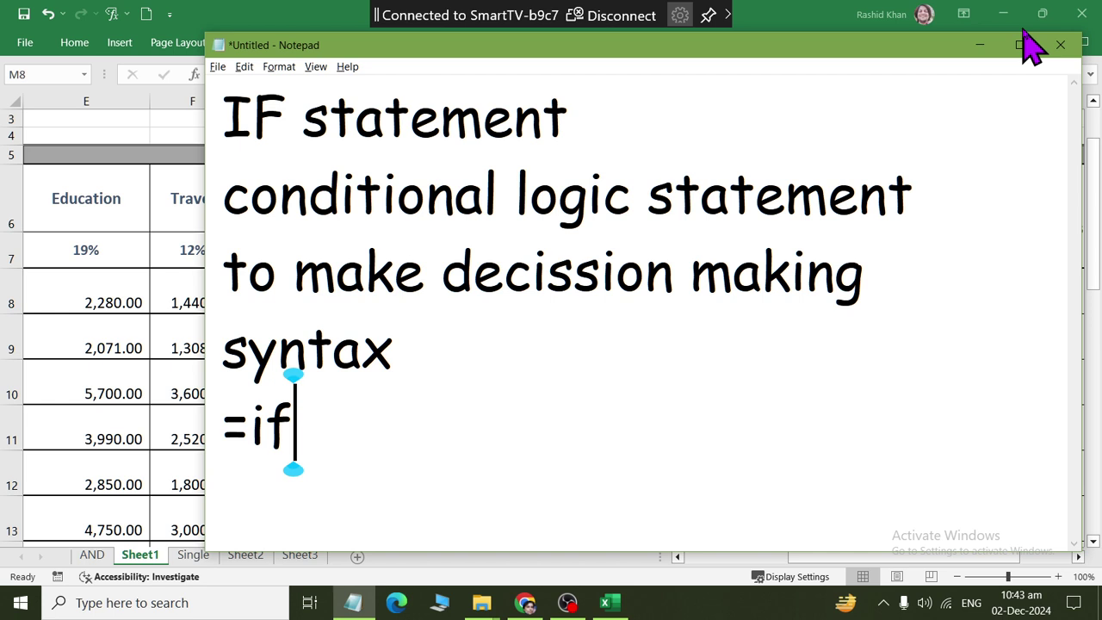
text(()
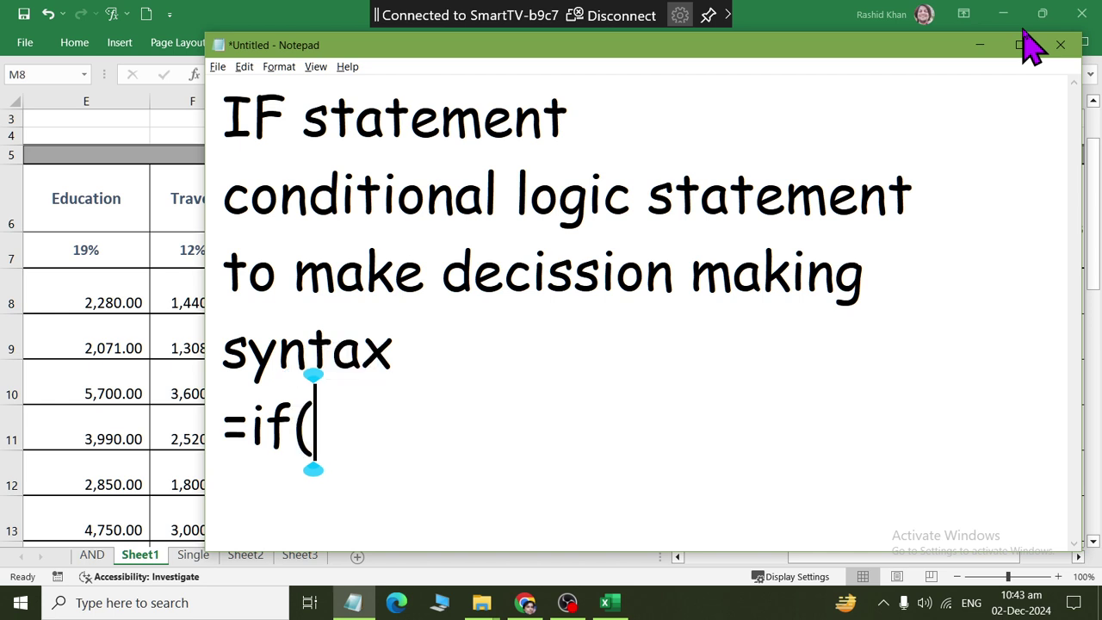
text(condit)
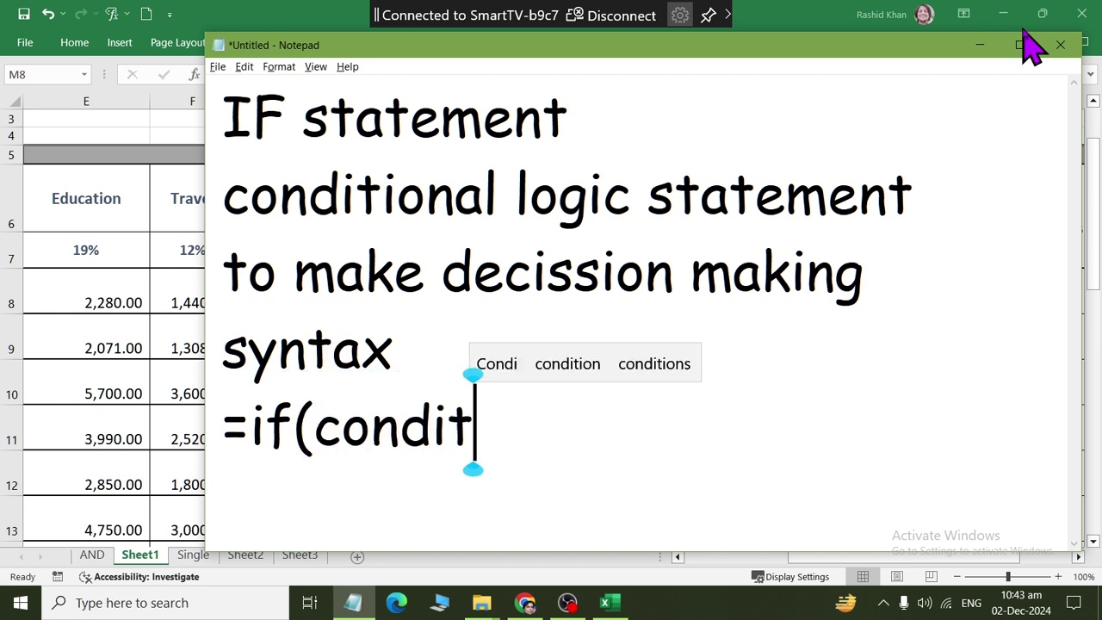
text(ion)
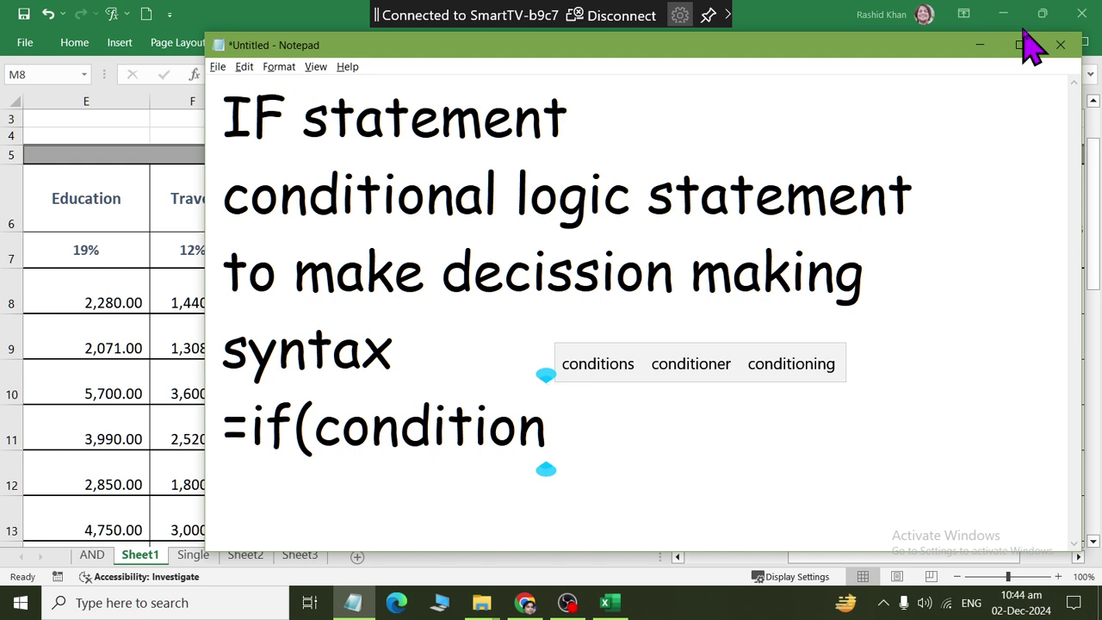
text(,)
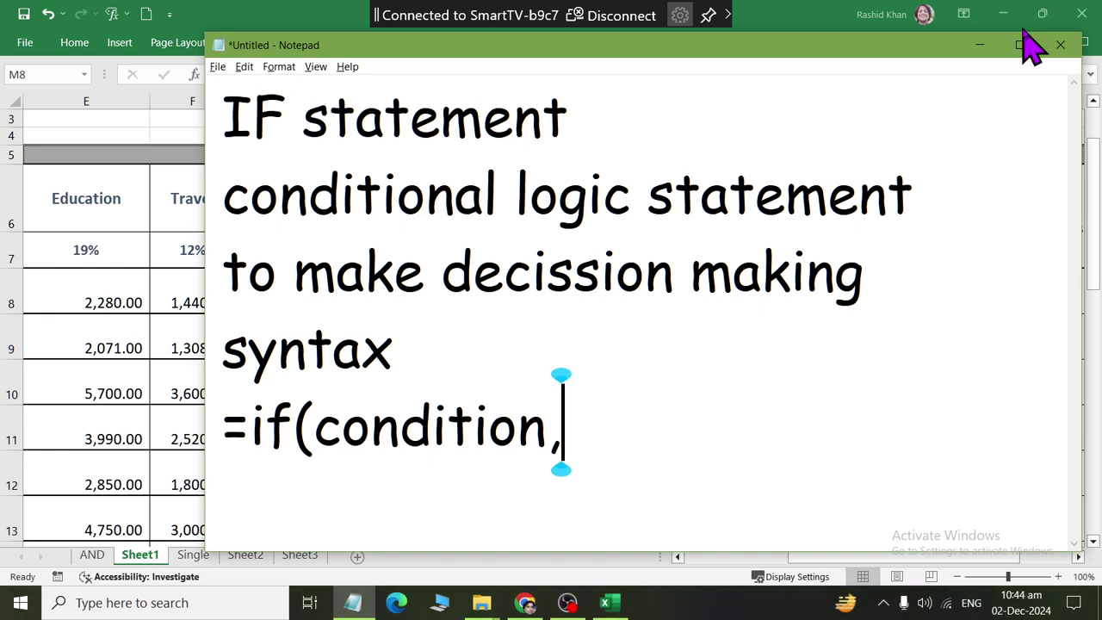
text(True)
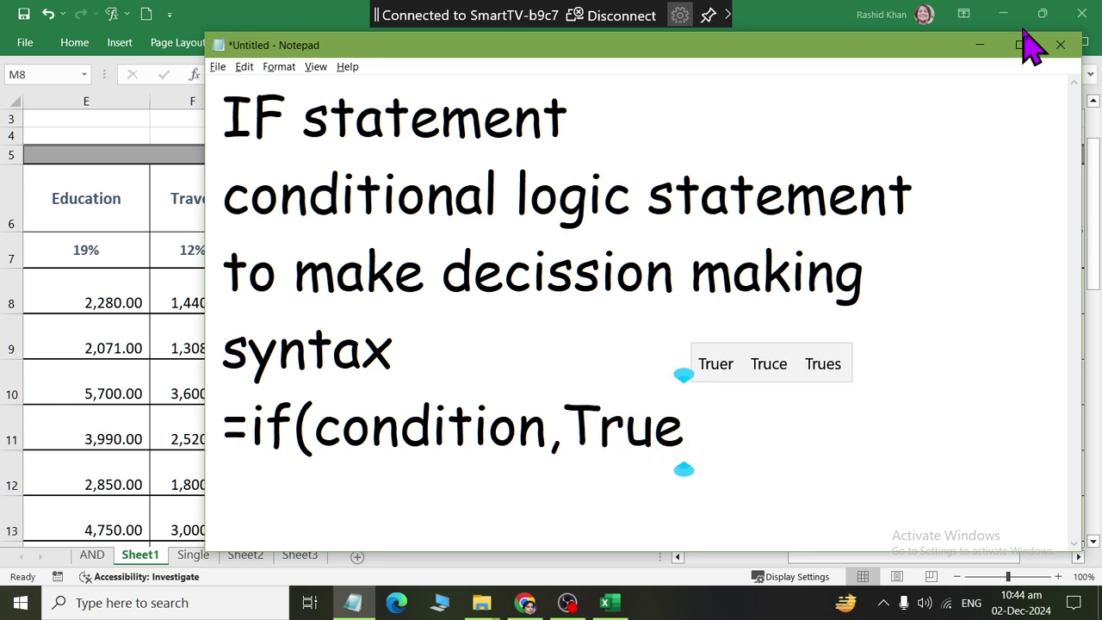
text(,Fal)
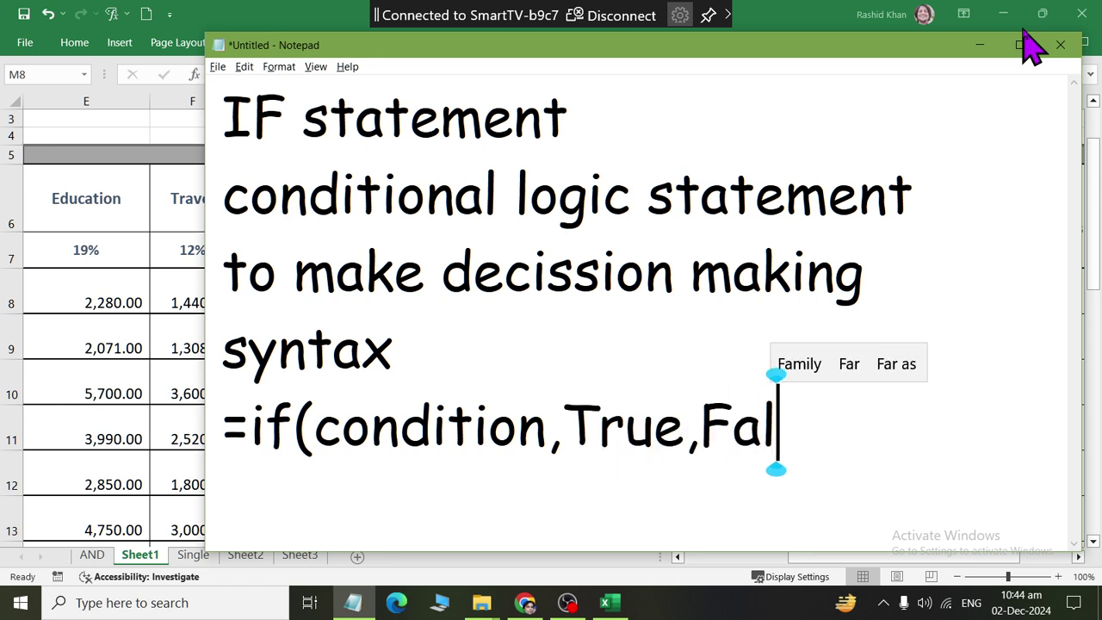
text(se))
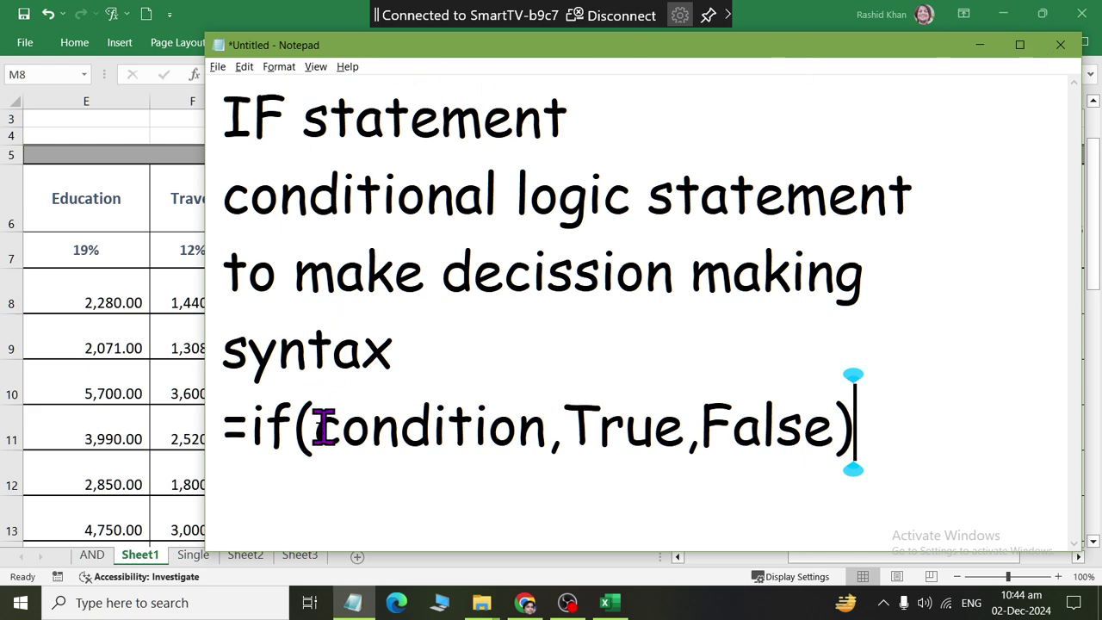
Step: Highlight the condition, True and False arguments in the syntax line
drag(315, 427, 686, 431)
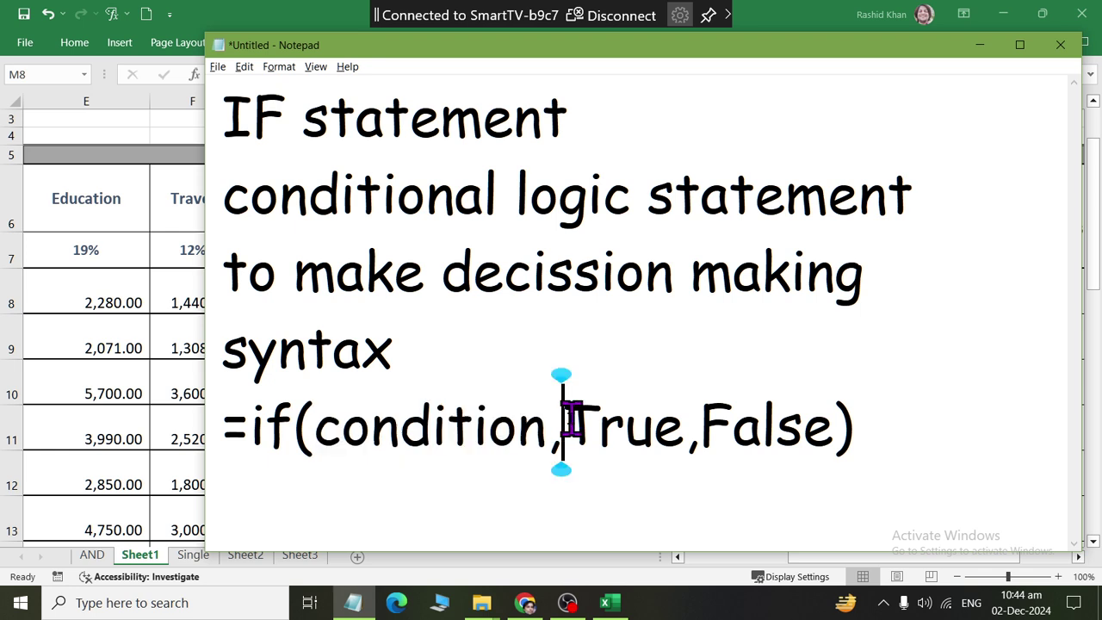
right_click(681, 439)
click(679, 441)
click(679, 441)
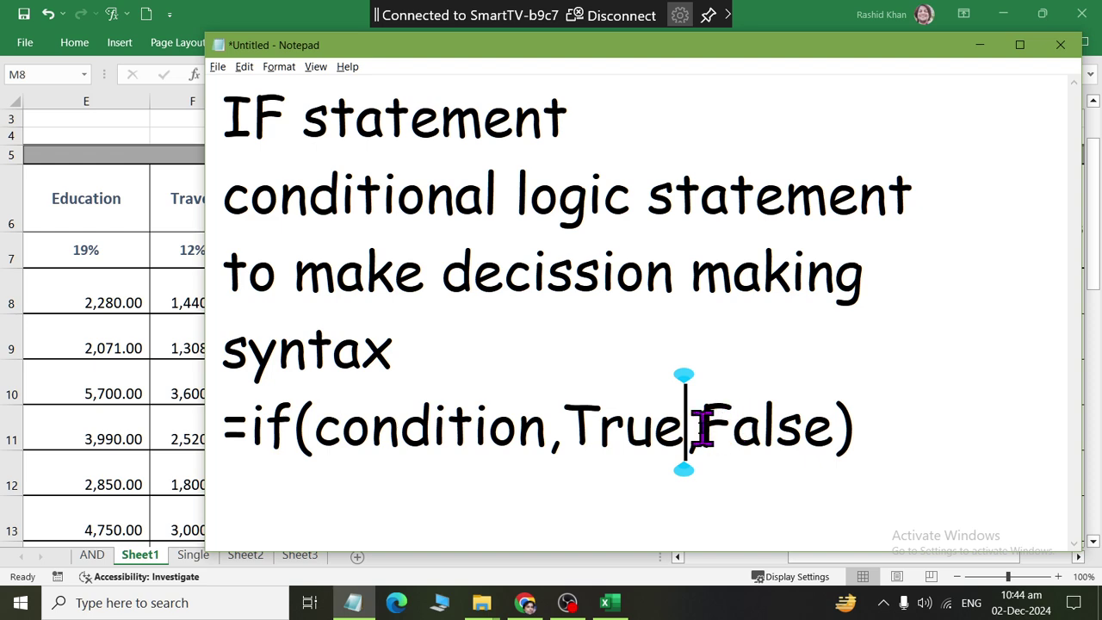
drag(699, 427, 844, 444)
right_click(844, 441)
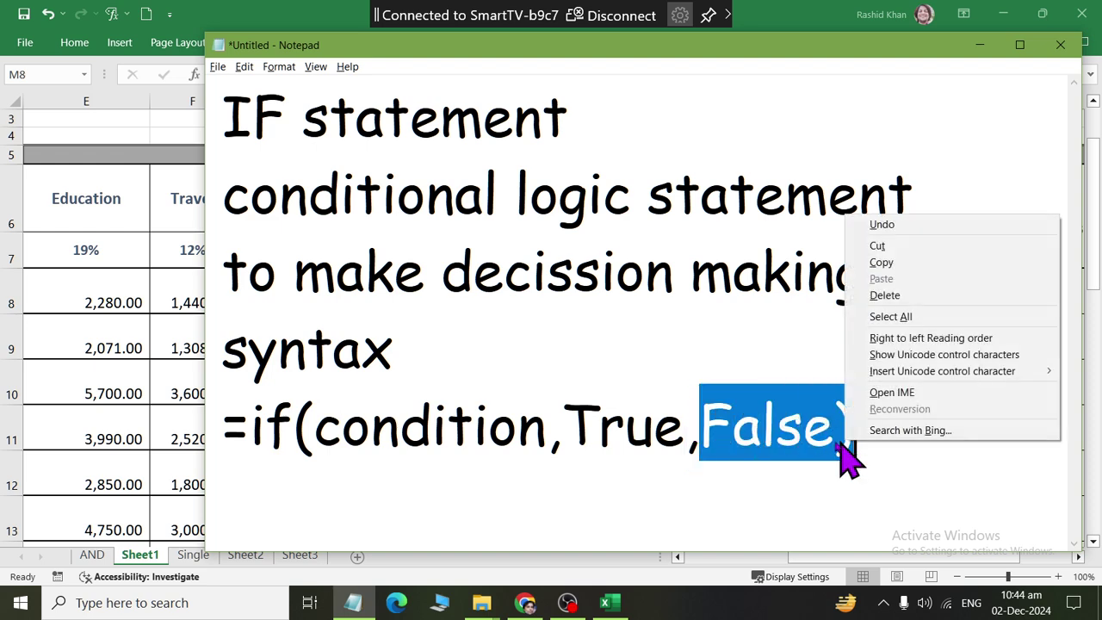
click(297, 443)
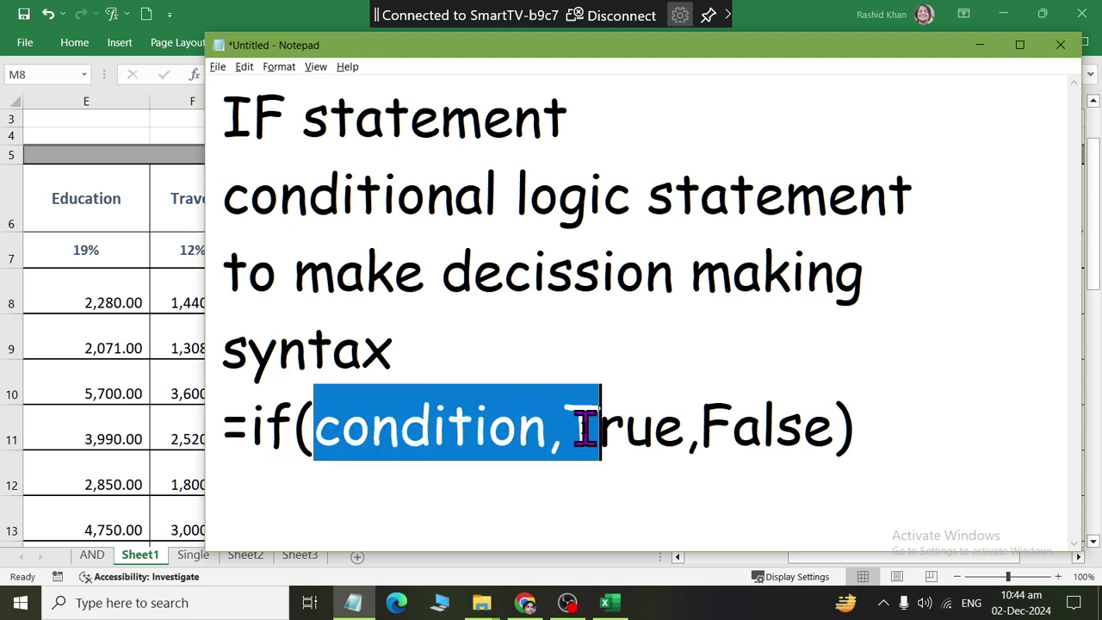
drag(387, 443, 548, 443)
drag(702, 427, 821, 428)
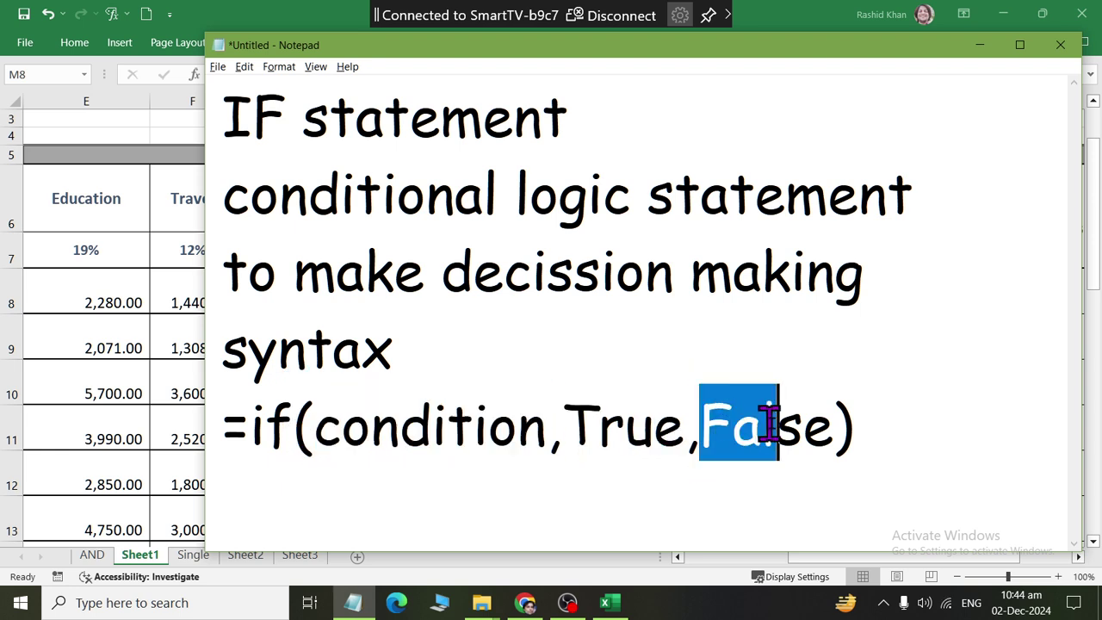
right_click(834, 428)
drag(564, 428, 683, 425)
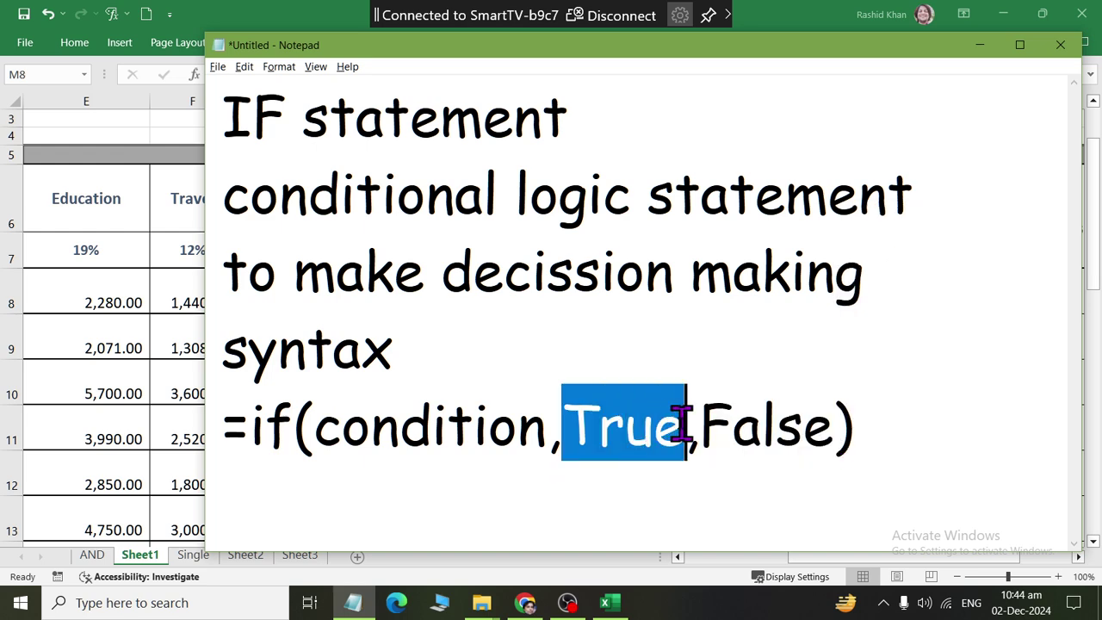
click(683, 424)
Step: Duplicate the =if(condition,True,False) line on a new line below it
drag(851, 428, 158, 430)
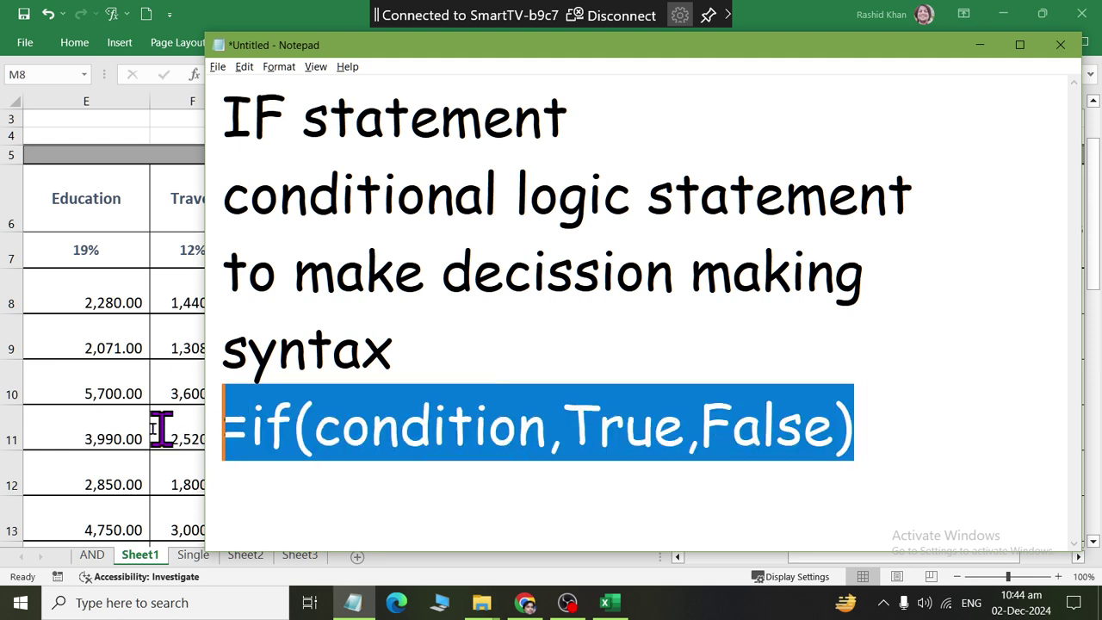
key(ctrl+c)
click(856, 431)
key(Return)
key(ctrl+v)
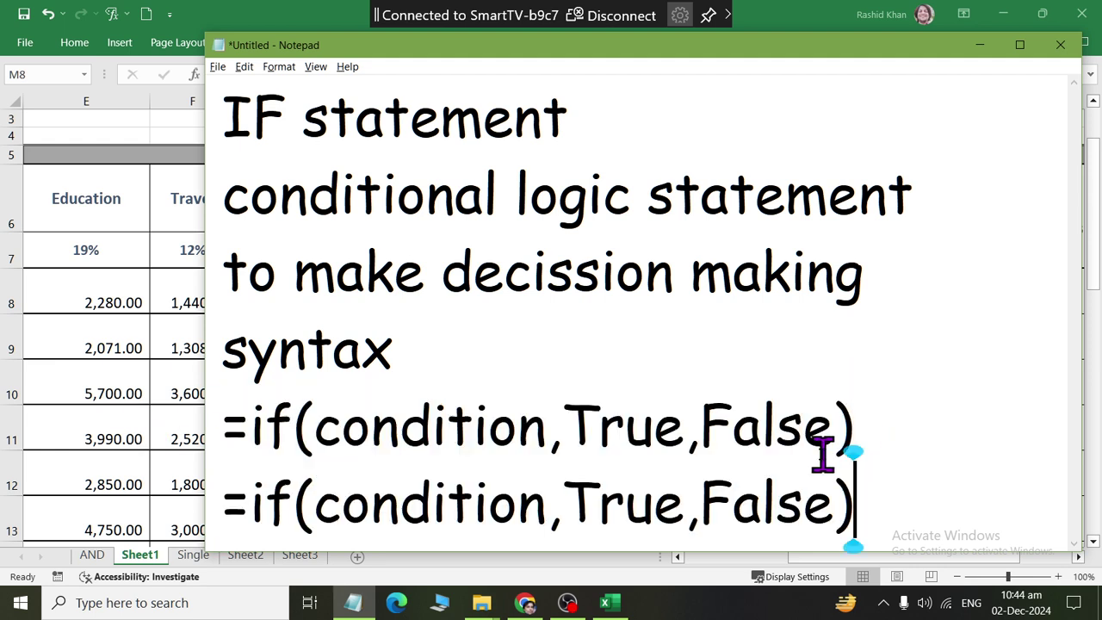
Step: Edit the copied line to read =if(condition,1,0)
key(ctrl+shift+Left)
key(ctrl+shift+Left)
key(ctrl+shift+Left)
key(Right)
key(Left)
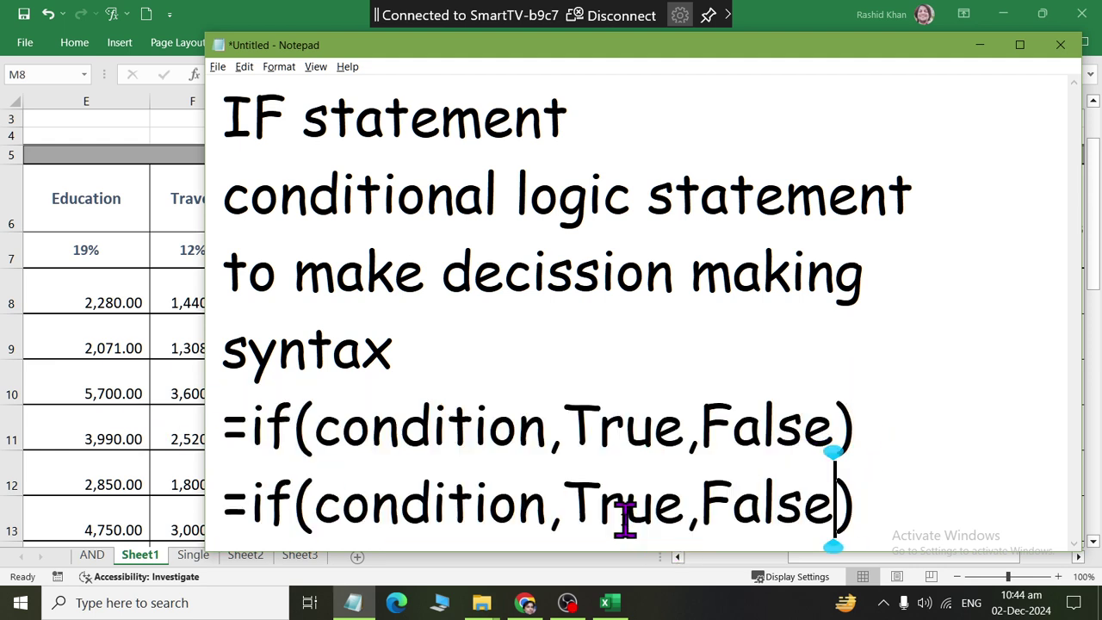
key(Left)
key(Left)
key(Left)
key(Left)
key(Right)
key(BackSpace)
key(BackSpace)
key(BackSpace)
key(BackSpace)
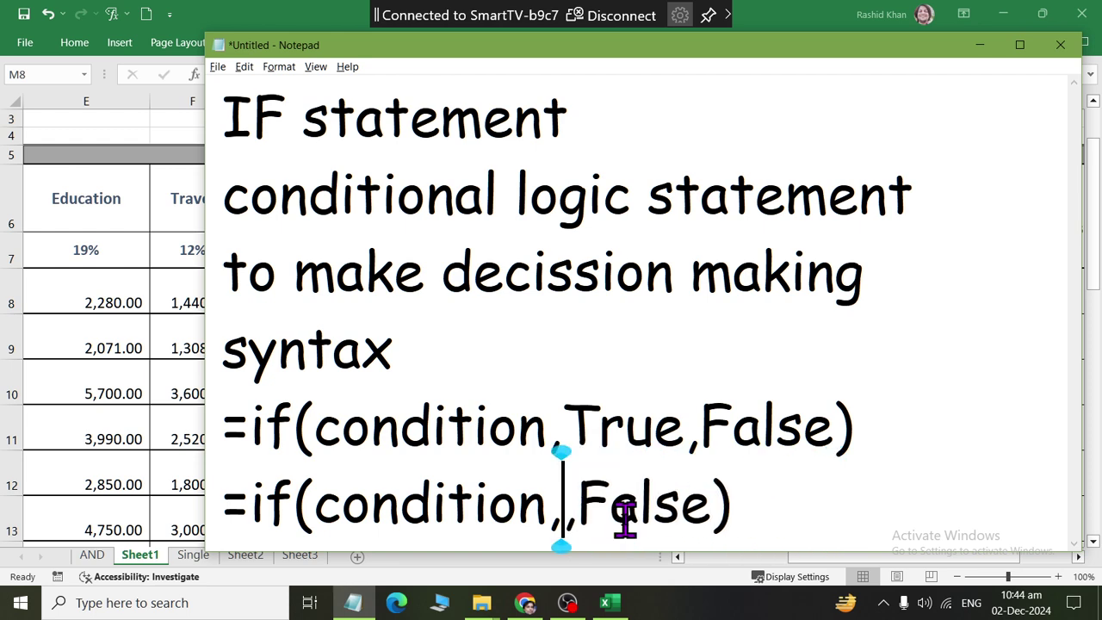
text(1)
key(Right)
key(Right)
key(Right)
key(Right)
key(Right)
key(BackSpace)
key(BackSpace)
key(BackSpace)
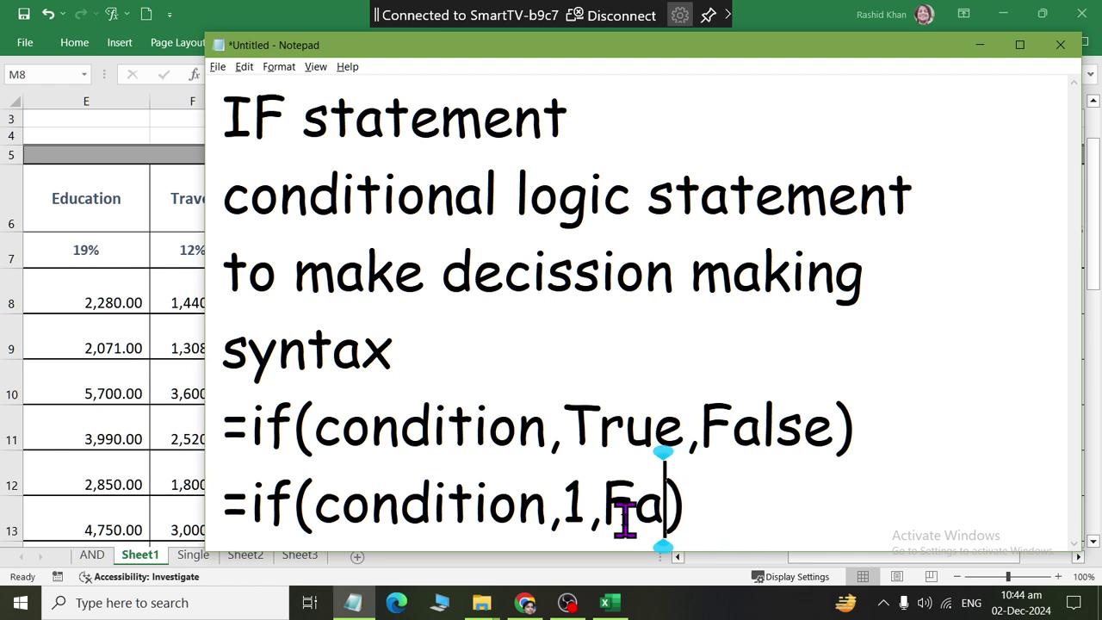
key(BackSpace)
key(BackSpace)
text(0)
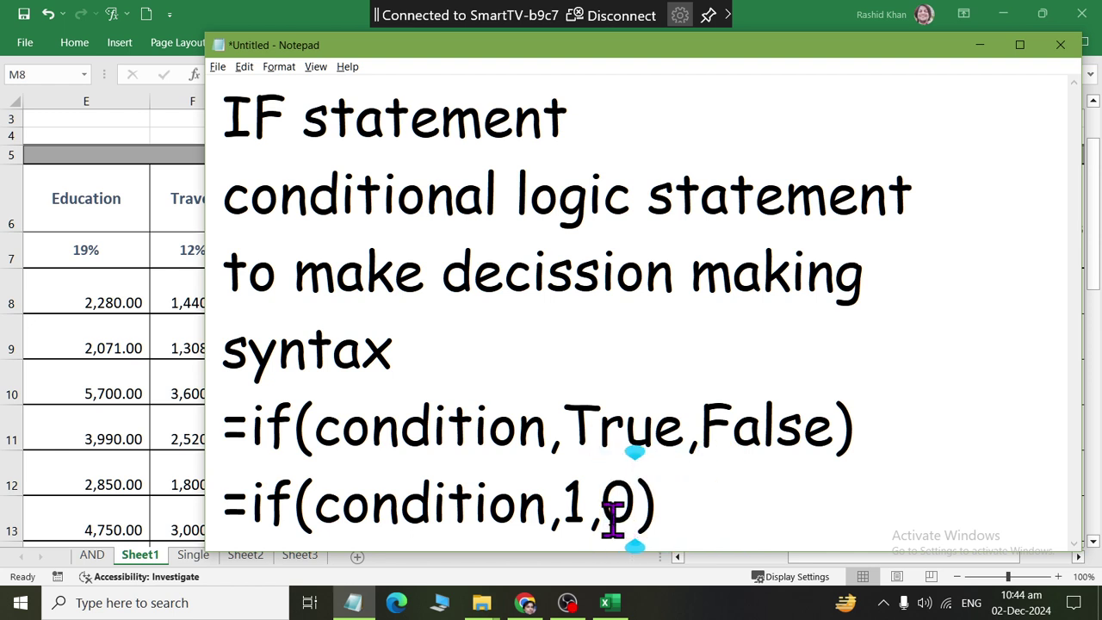
click(742, 509)
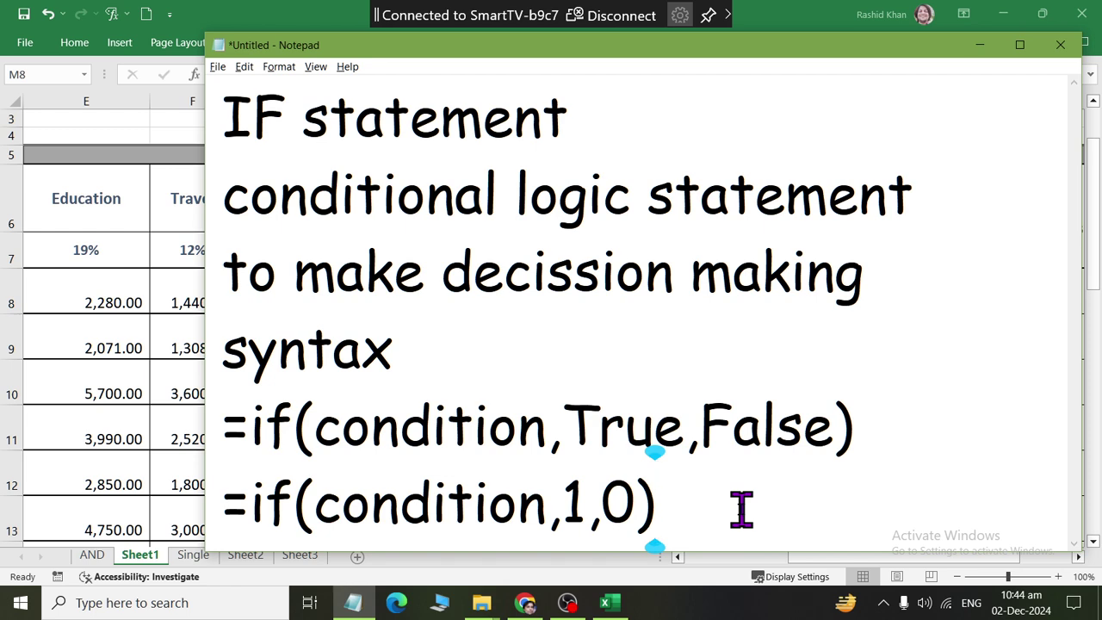
Step: Add a 'comparison operators' heading below the formulas in Notepad
key(Return)
key(Return)
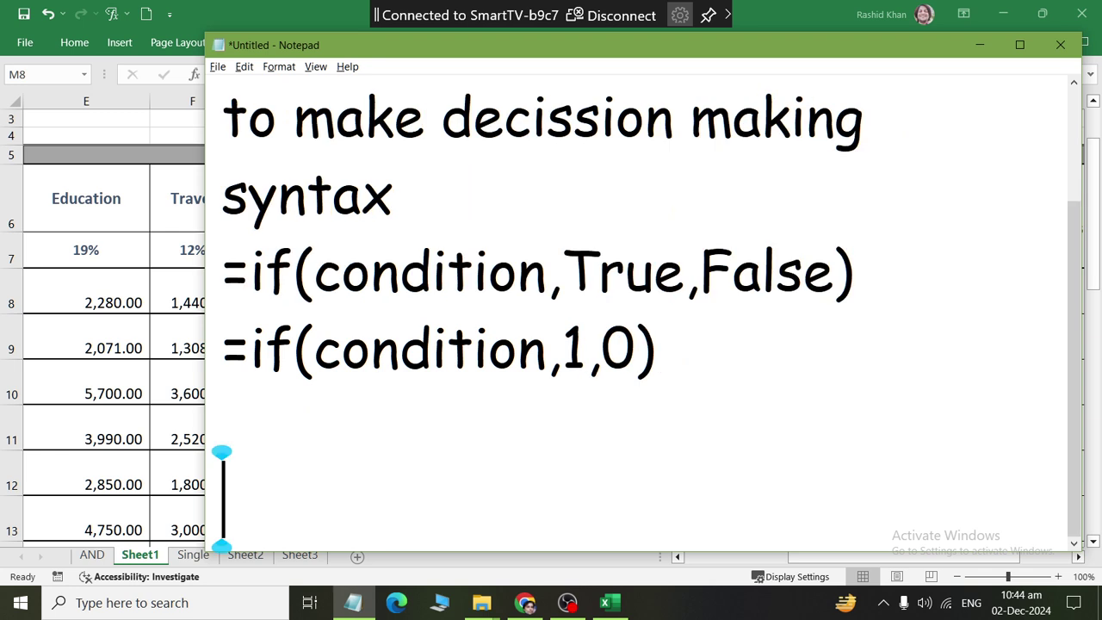
text(compari)
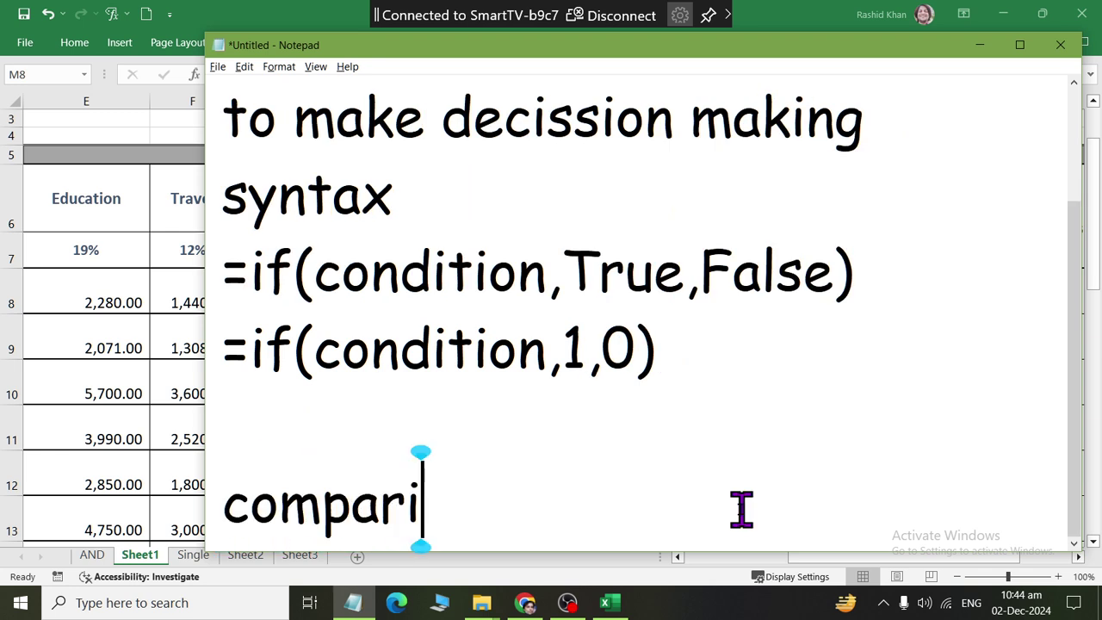
text(son oper)
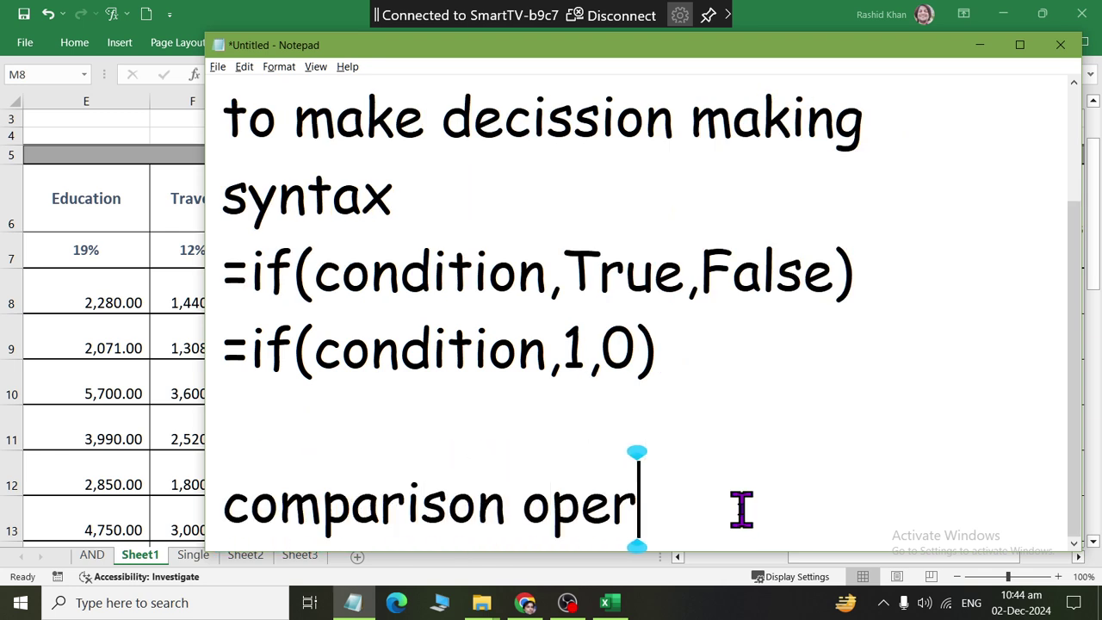
text(ators)
key(Return)
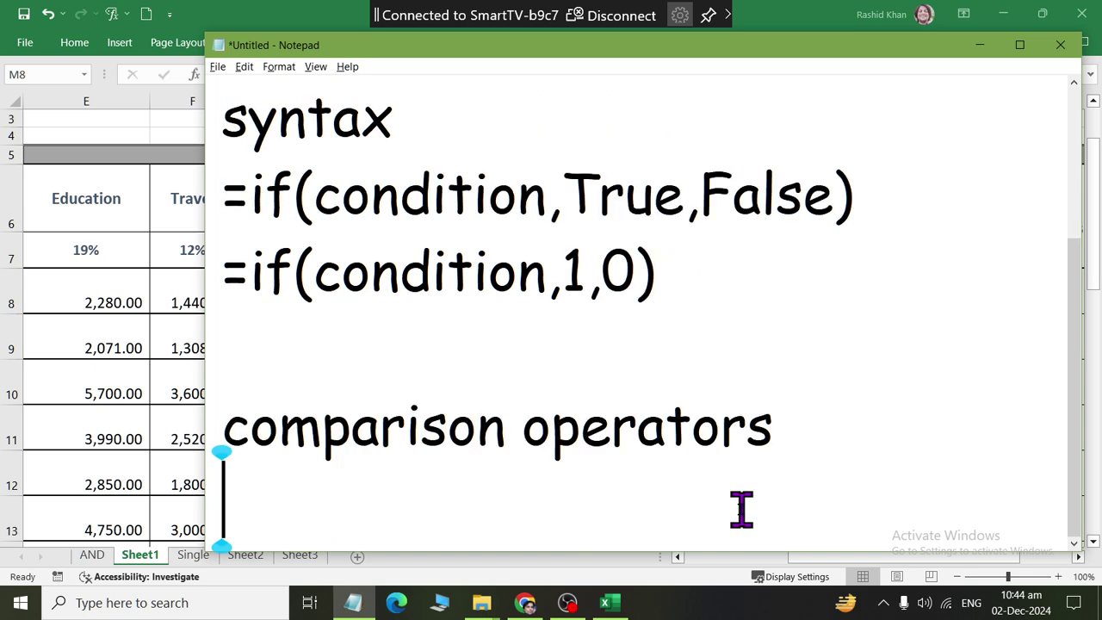
Step: List the operator symbols > <, >=, <=, <> and = on separate lines
key(Return)
text(> )
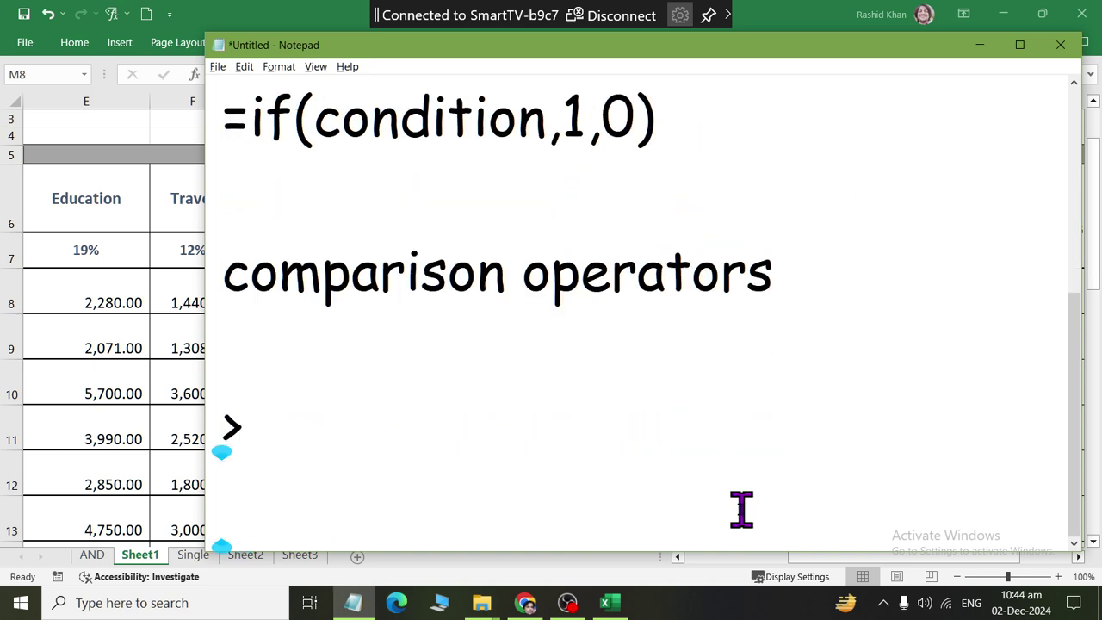
text(<)
key(Return)
text(>)
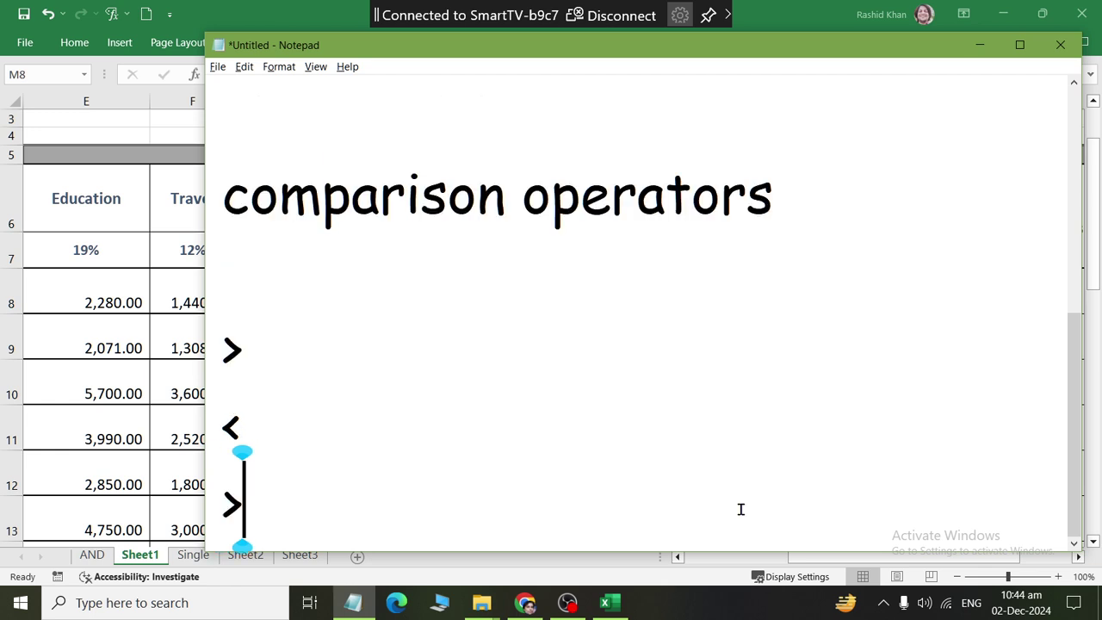
text(=)
key(Return)
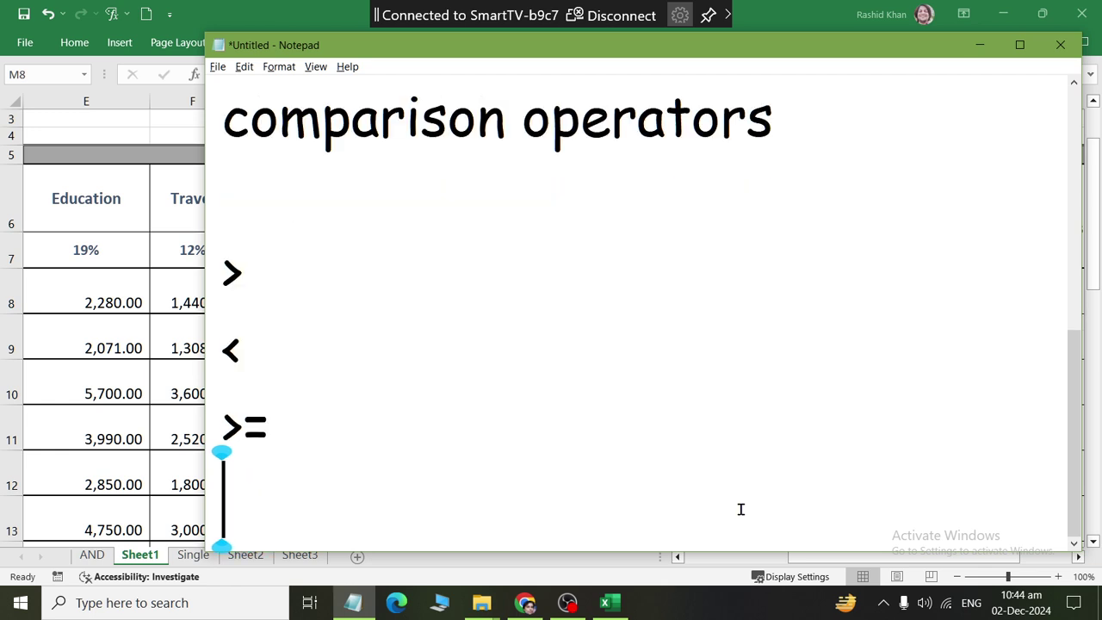
text(<=)
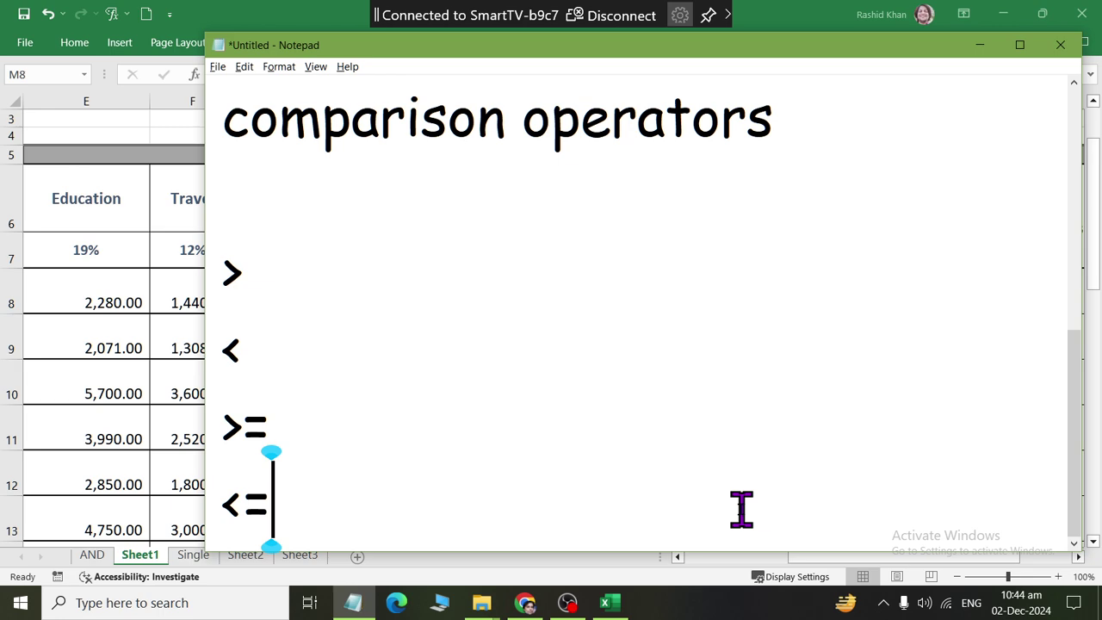
key(Return)
text(<>)
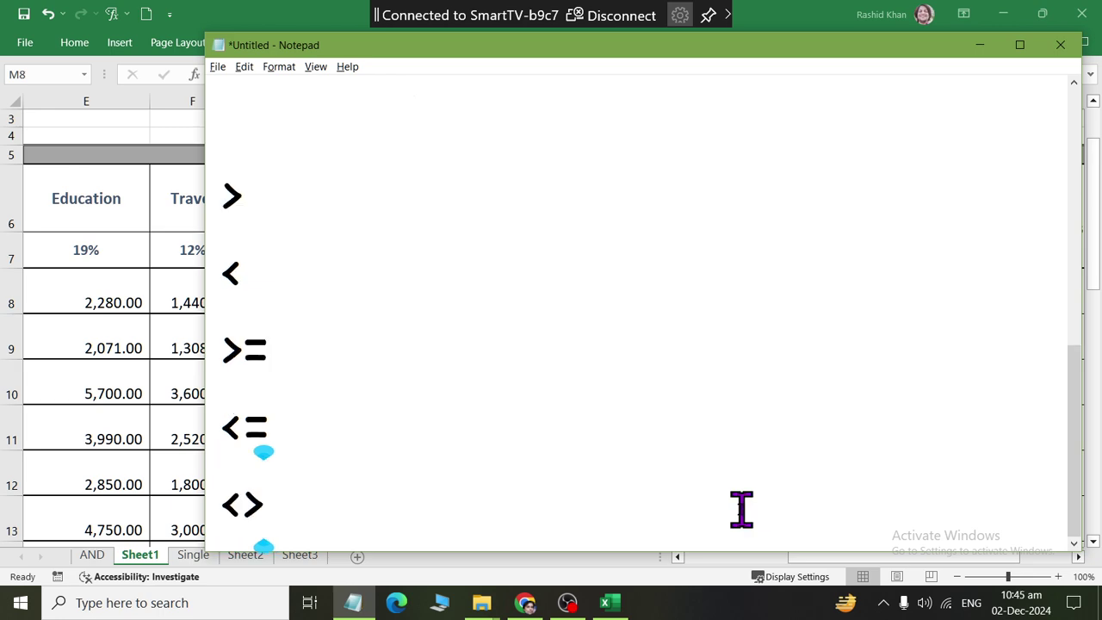
key(Return)
text(=)
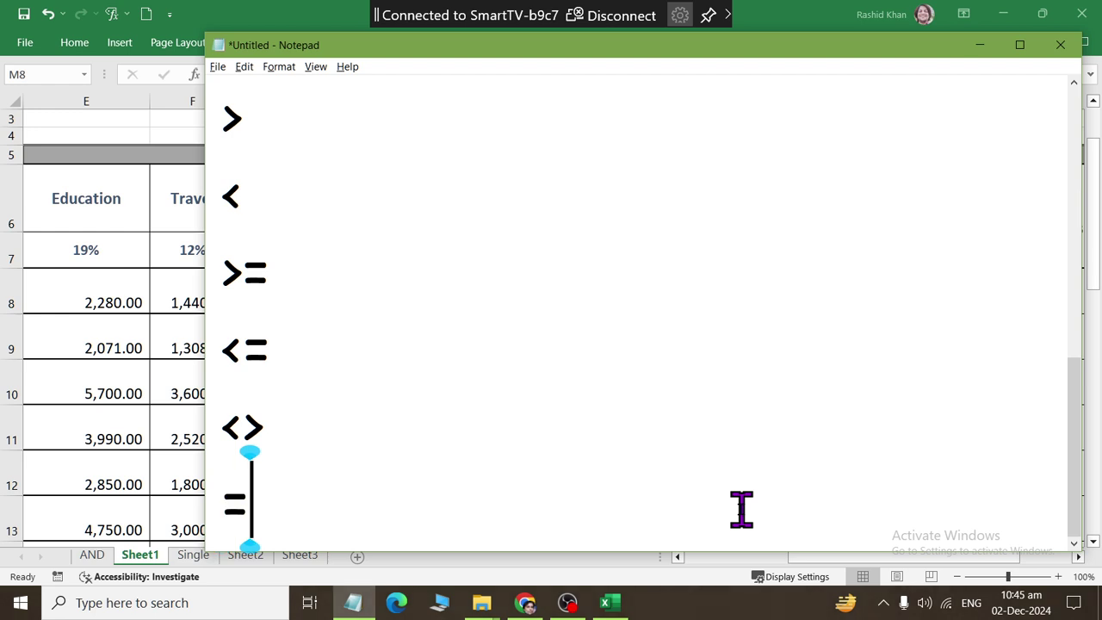
Step: Label > as 'Greater than' and < as 'Less Than' in a tabbed description column
click(416, 98)
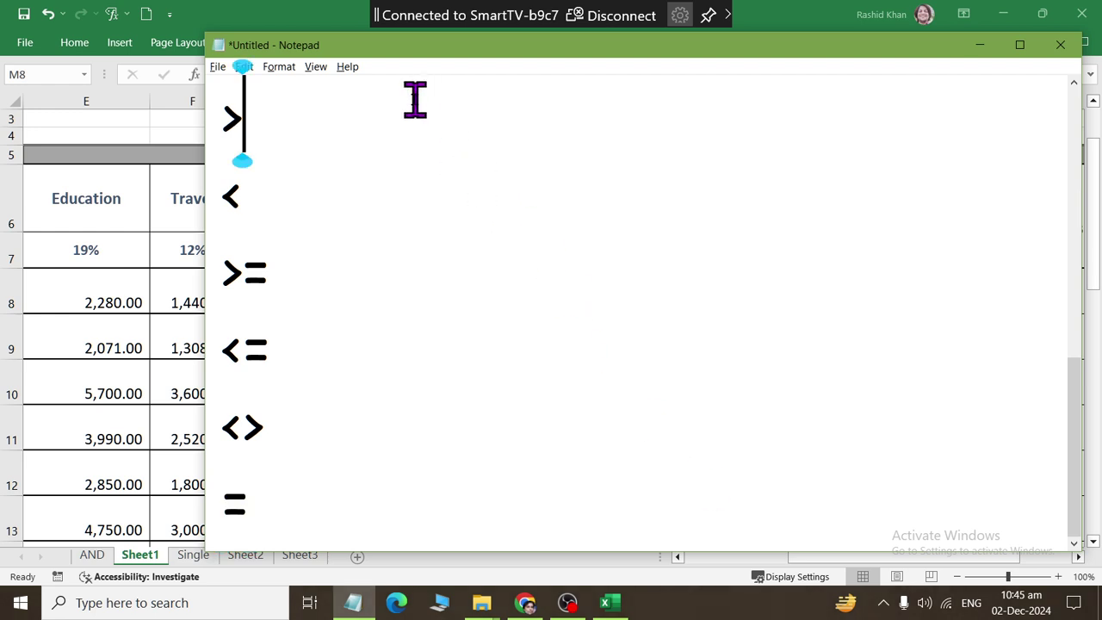
key(Tab)
text(Greater)
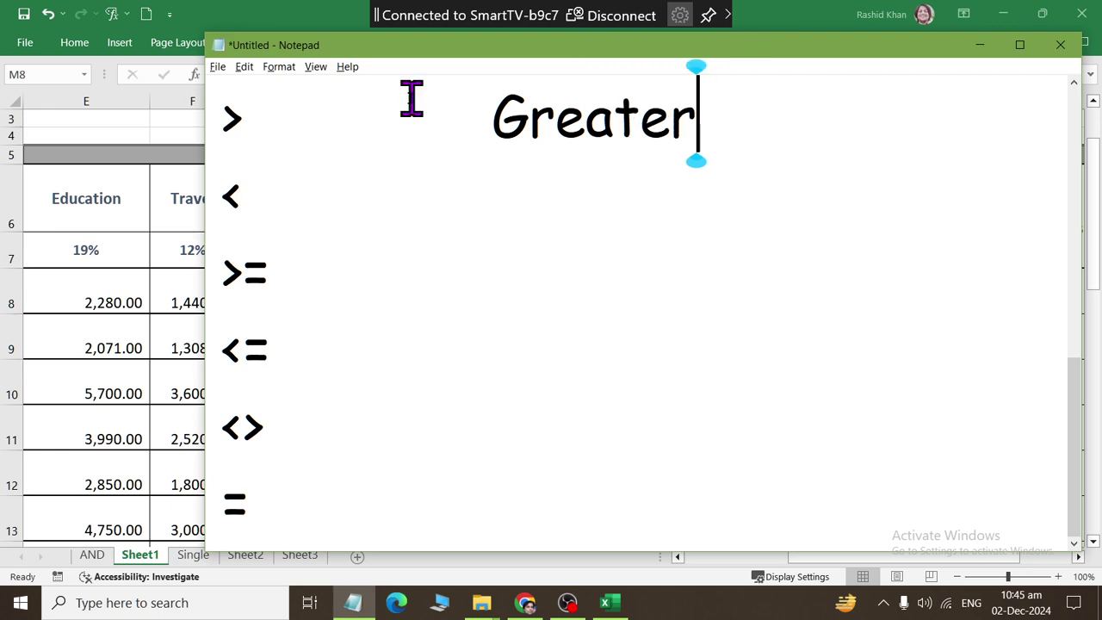
text( than)
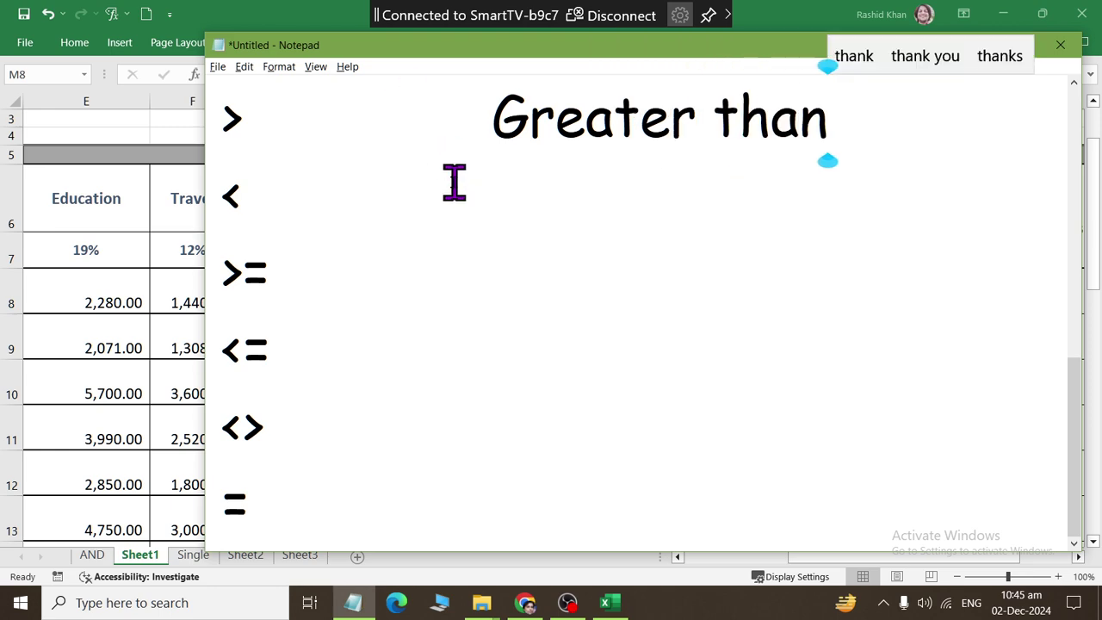
click(454, 181)
key(Tab)
text(Less Th)
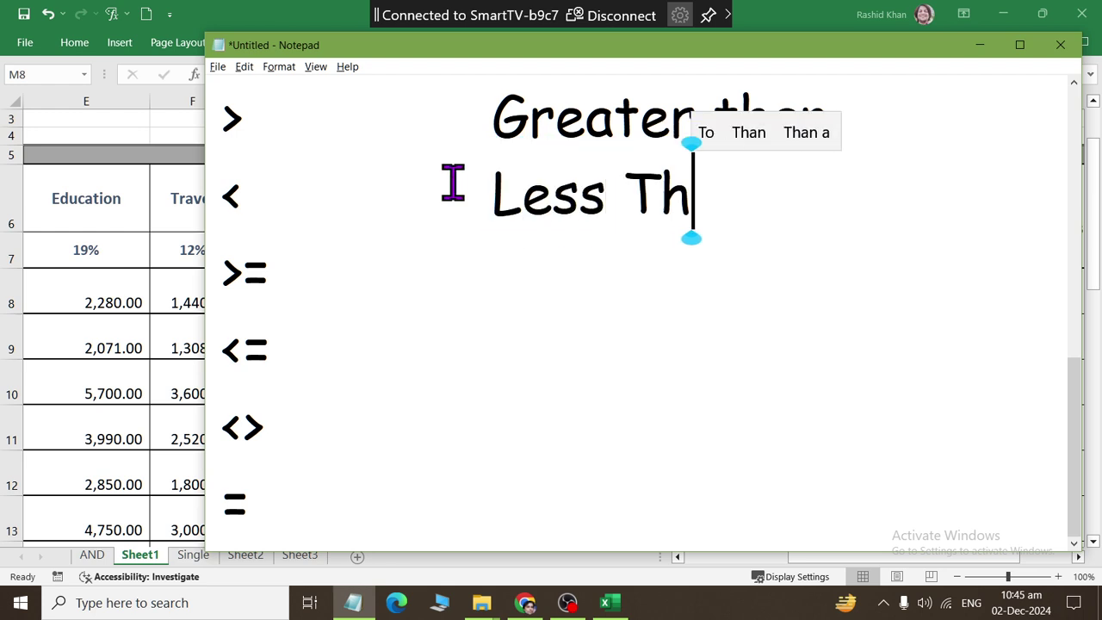
text(an)
Step: Highlight the >, < and >= symbols and describe >= as 'Greater than or equal to'
click(319, 296)
key(Tab)
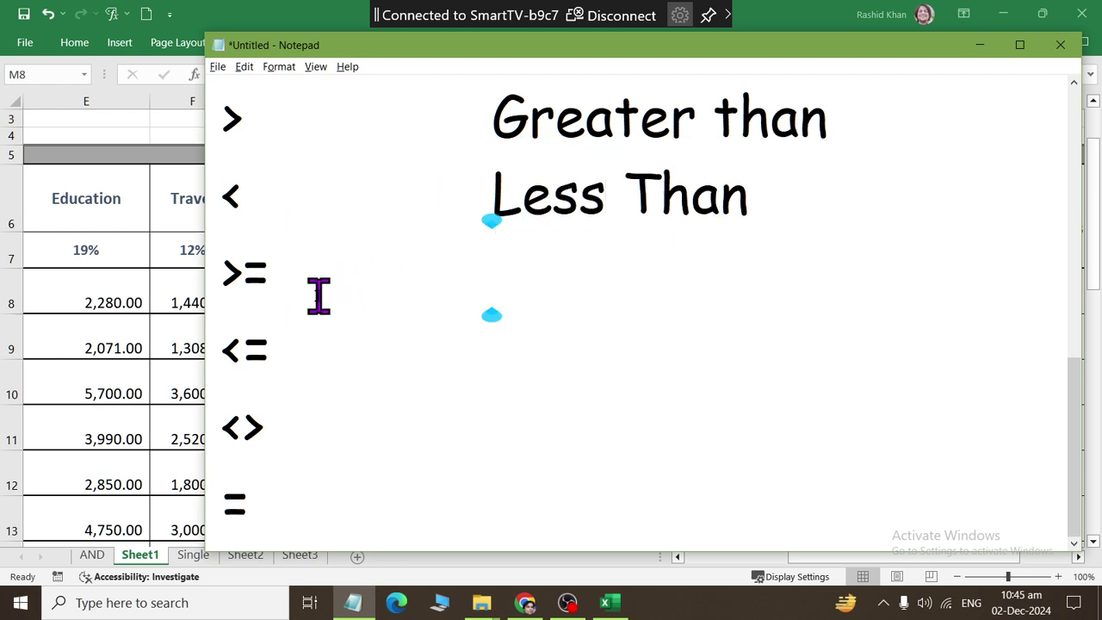
double_click(235, 116)
drag(224, 189, 284, 196)
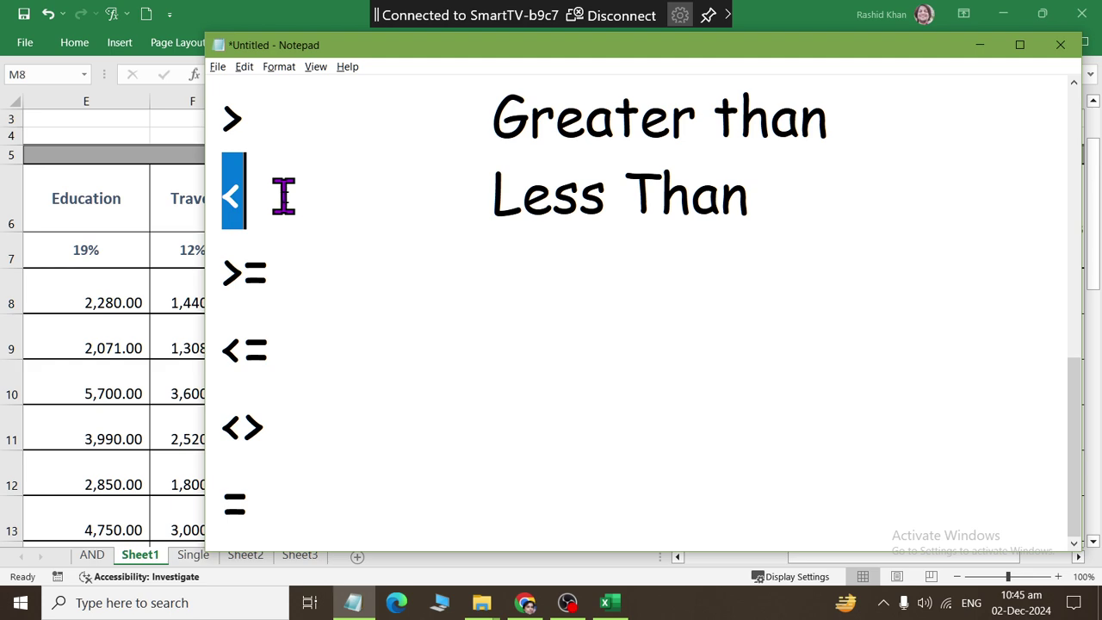
drag(226, 284, 287, 289)
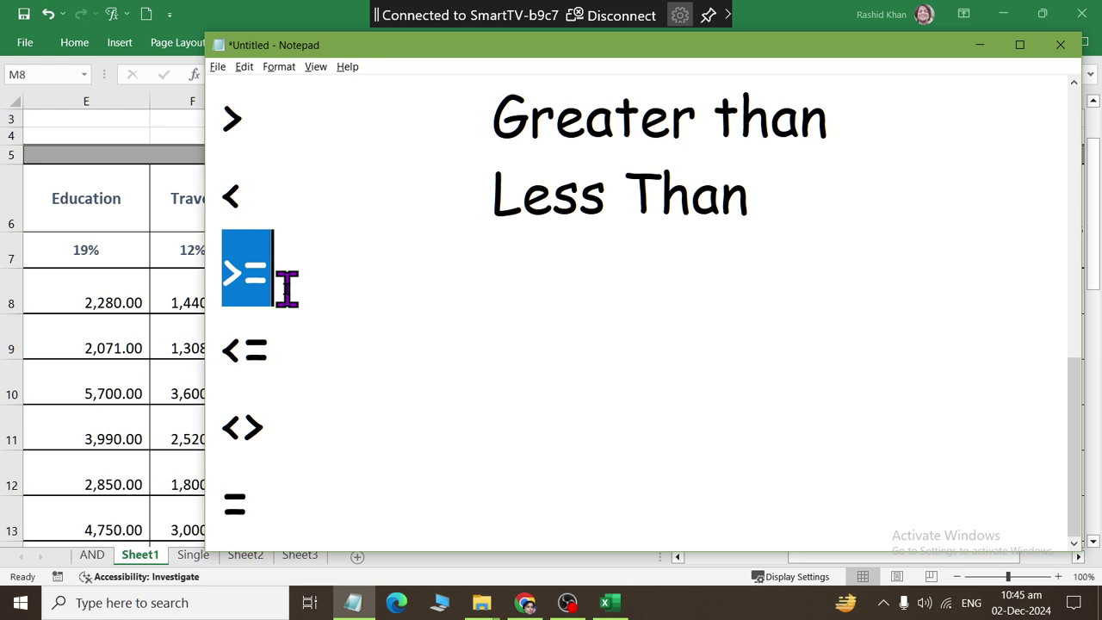
click(287, 288)
click(478, 307)
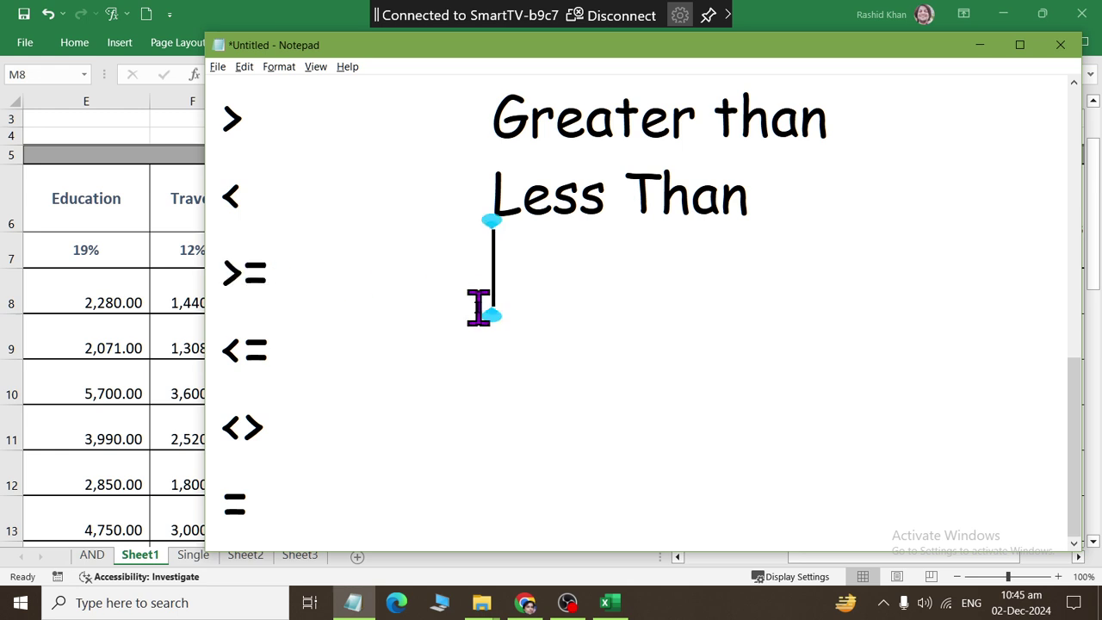
text(Greater than )
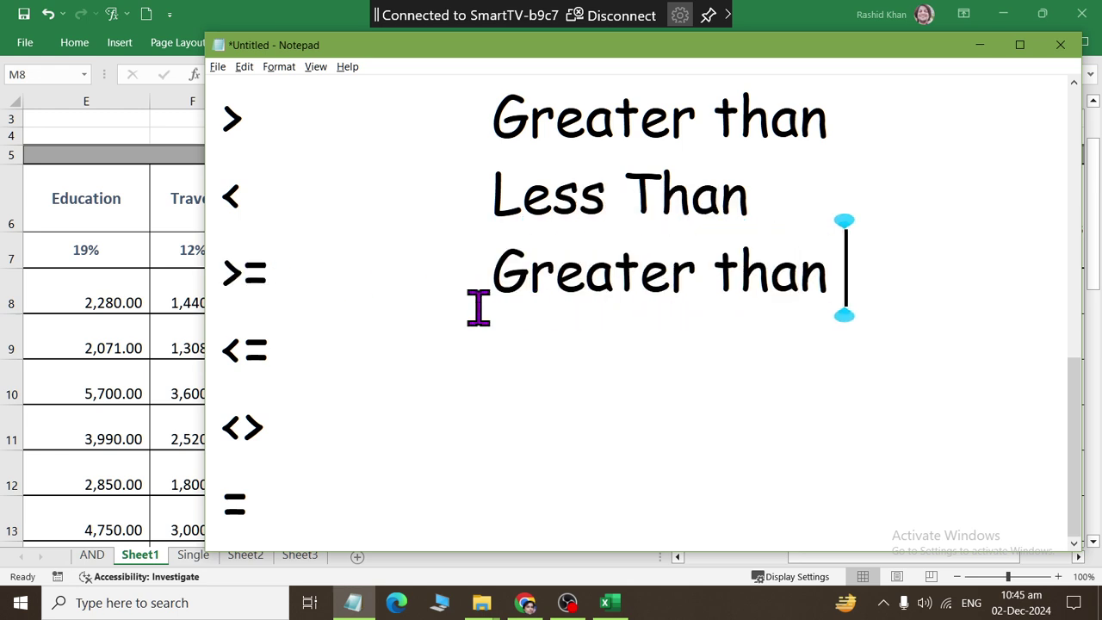
text(or eu)
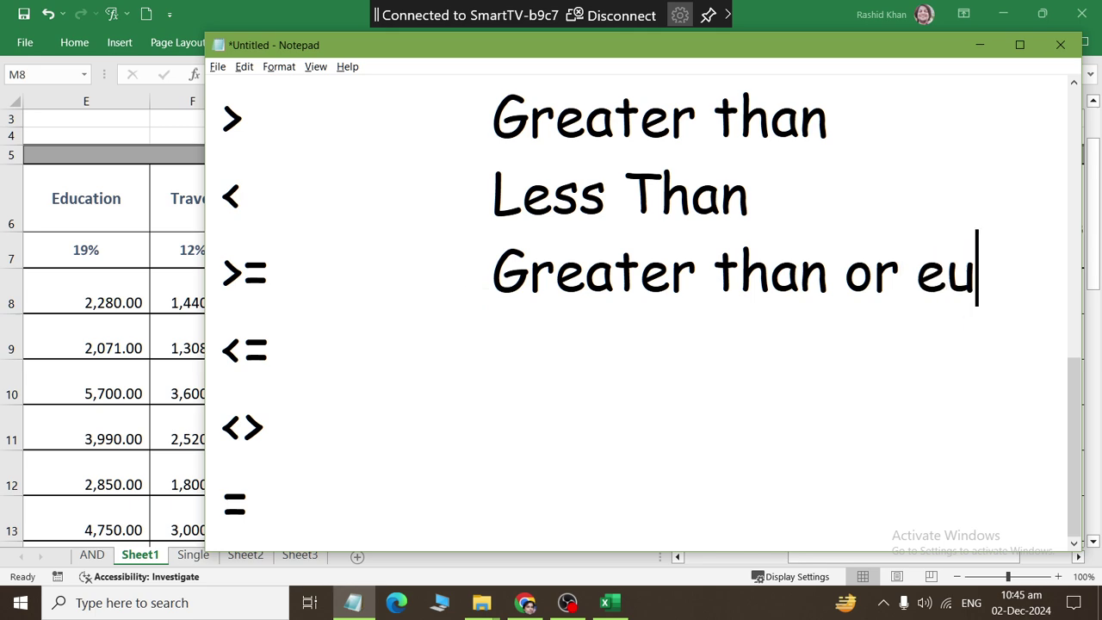
text(qaul to)
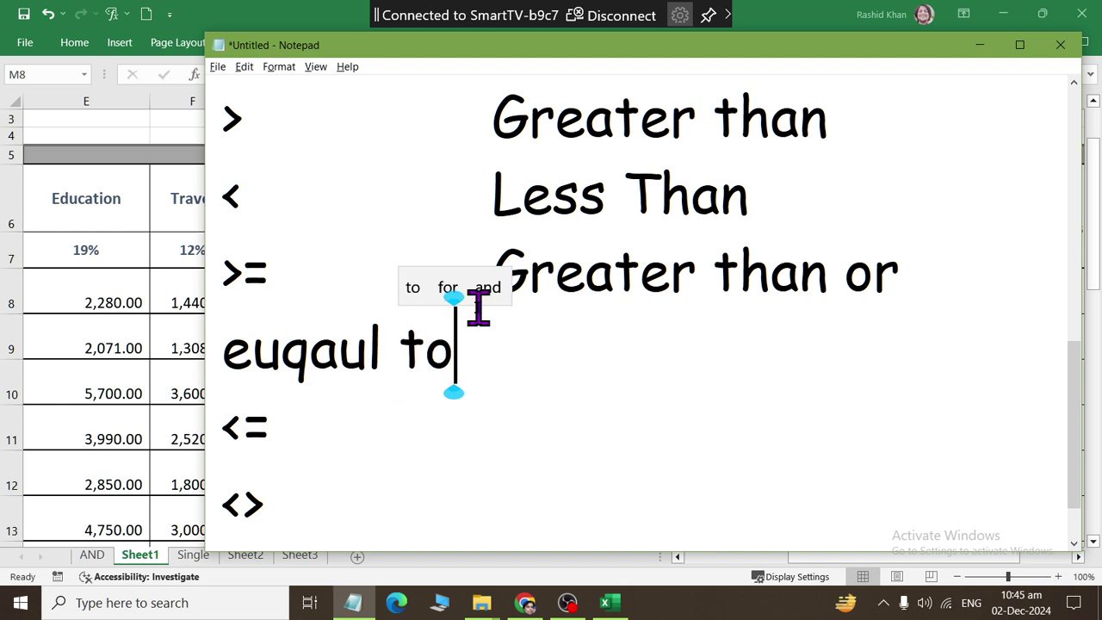
Step: Describe <= as 'Less than or equal to' and <> as 'Not Equal too'
key(Down)
key(Tab)
text(Le)
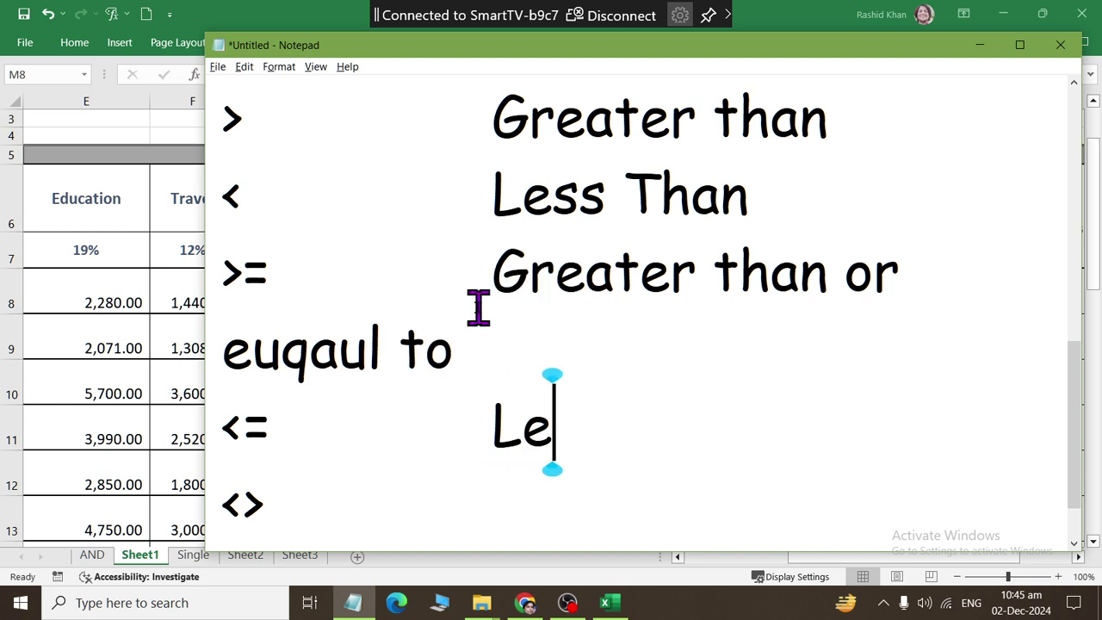
text(ss than or )
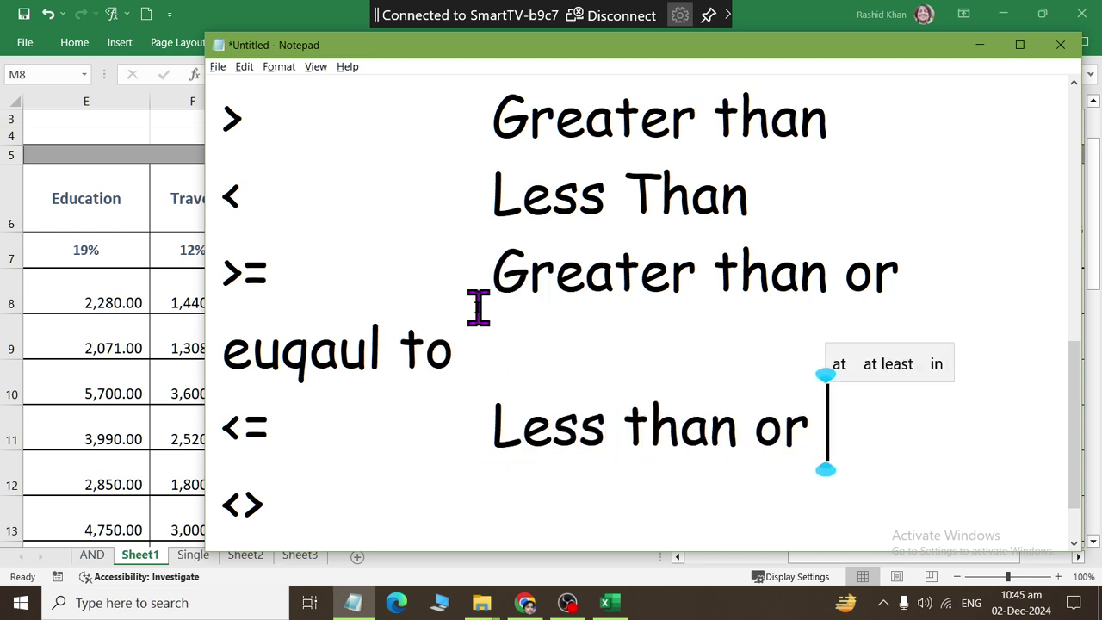
text(equa)
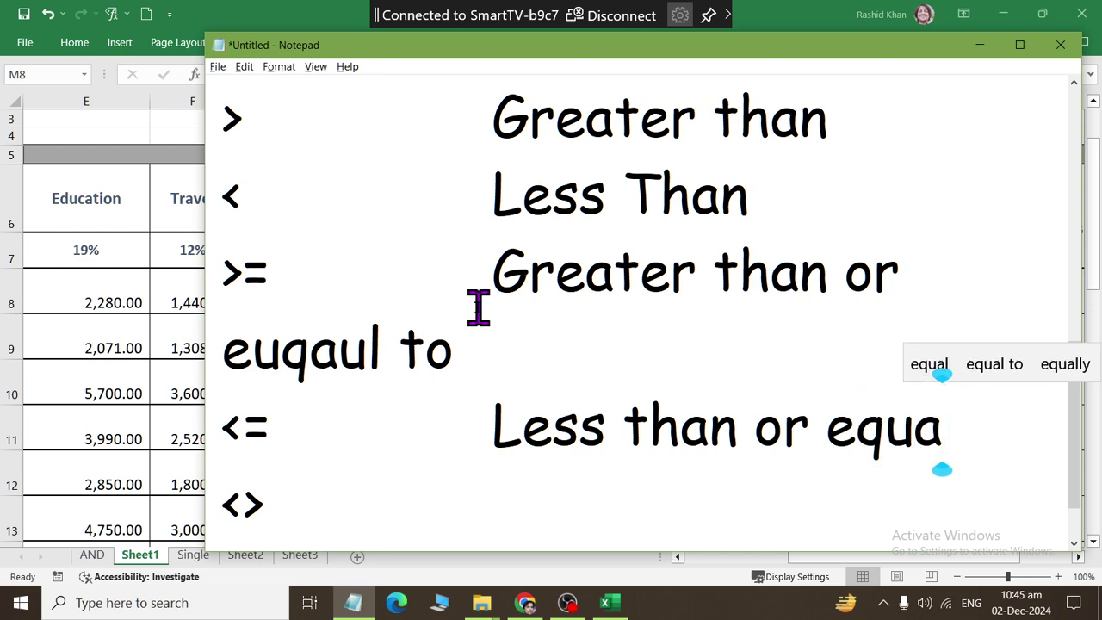
text(l t)
key(BackSpace)
text(l to)
key(Down)
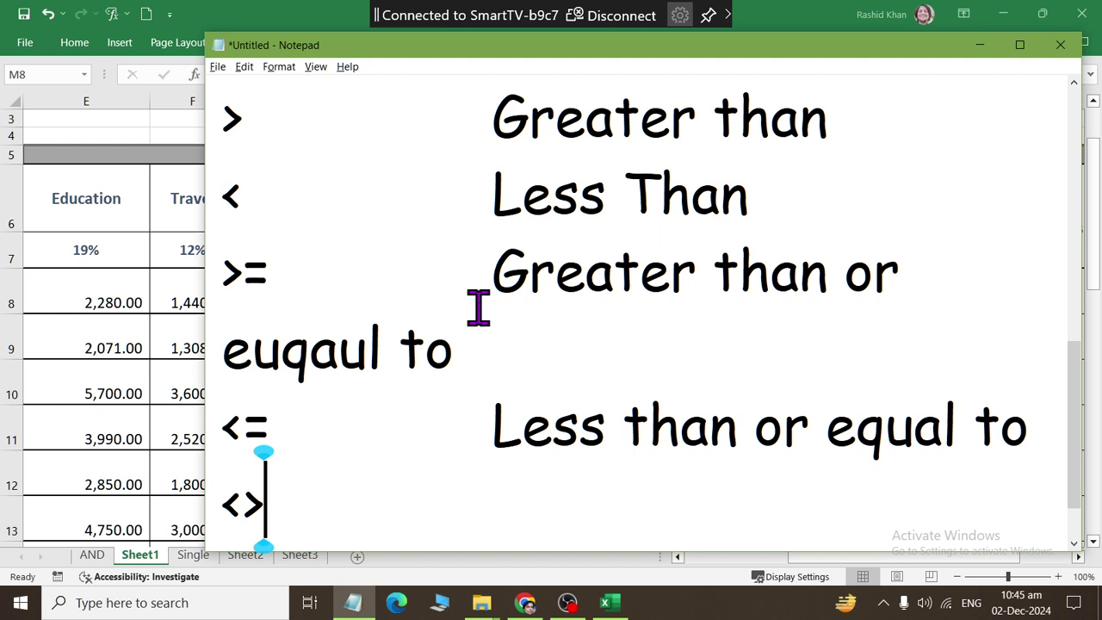
key(Tab)
text(Not Equal)
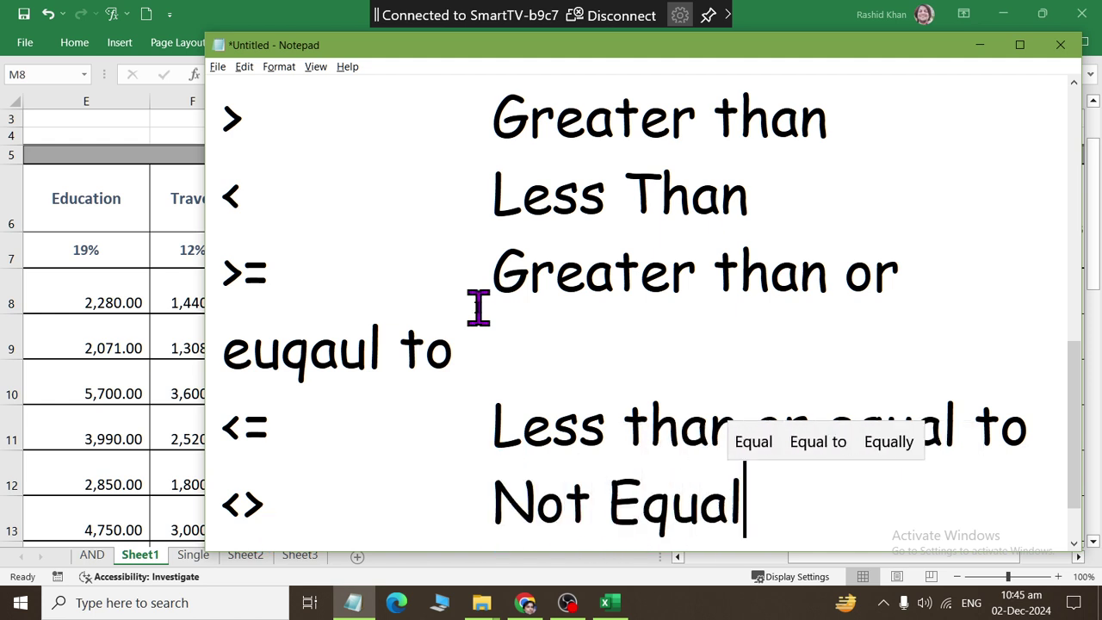
text( too)
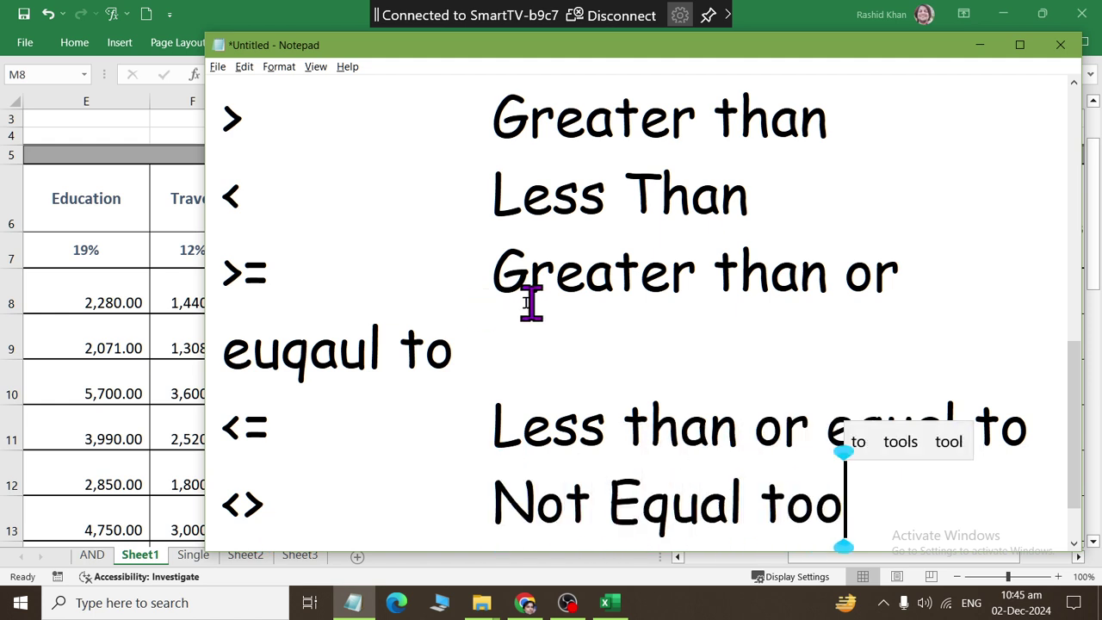
Step: Add an = line meaning 'equal to', then switch back to Excel
key(Return)
text(=)
key(Tab)
text(eq)
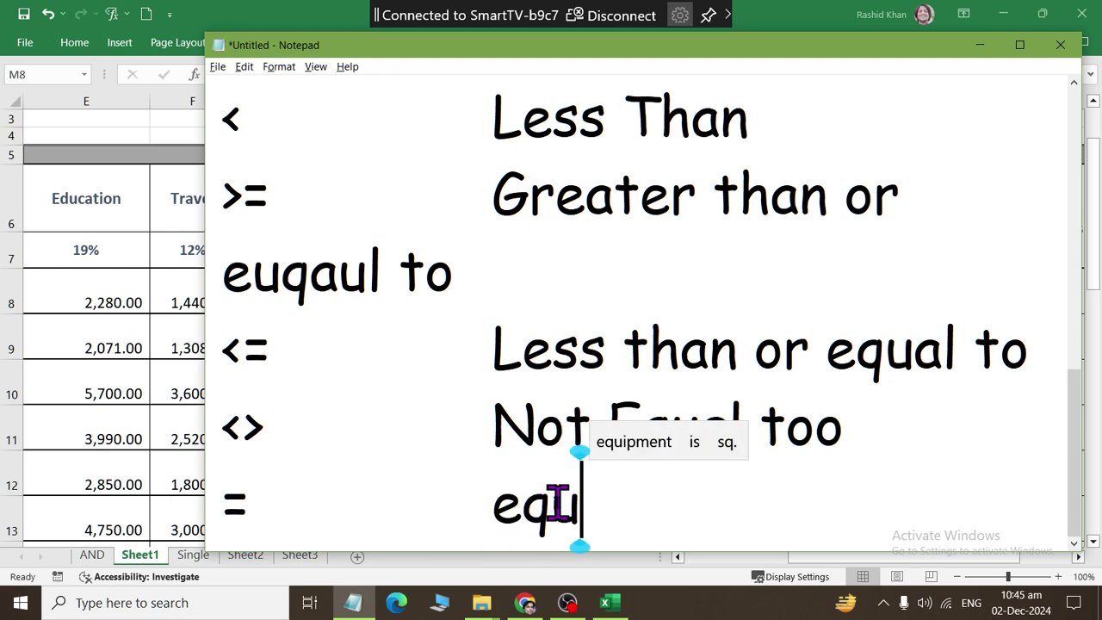
text(ual to)
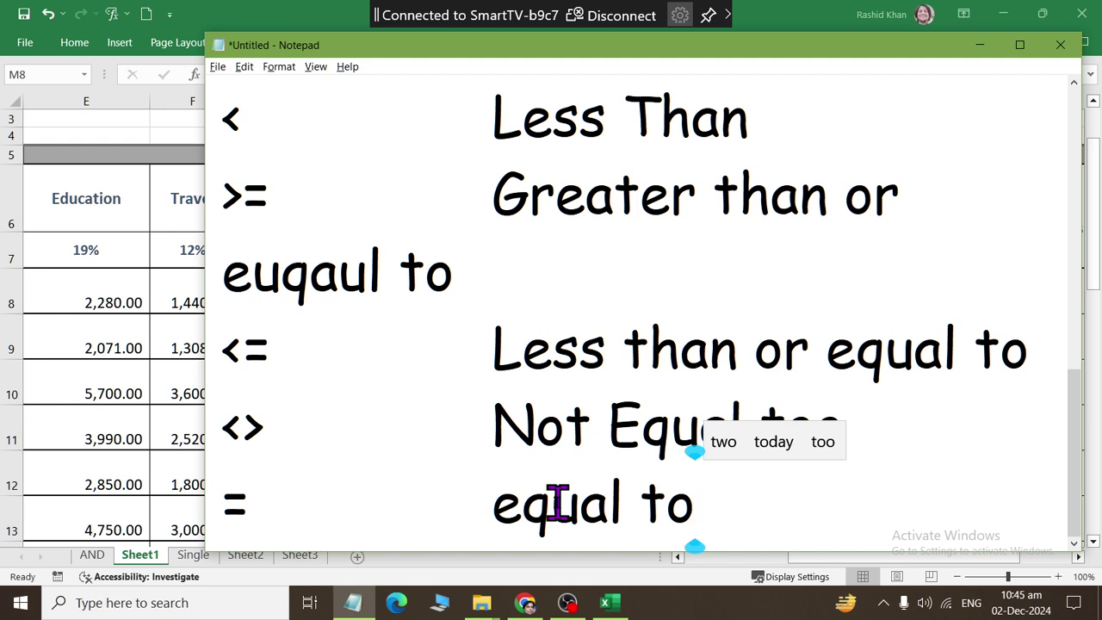
key(alt+Tab)
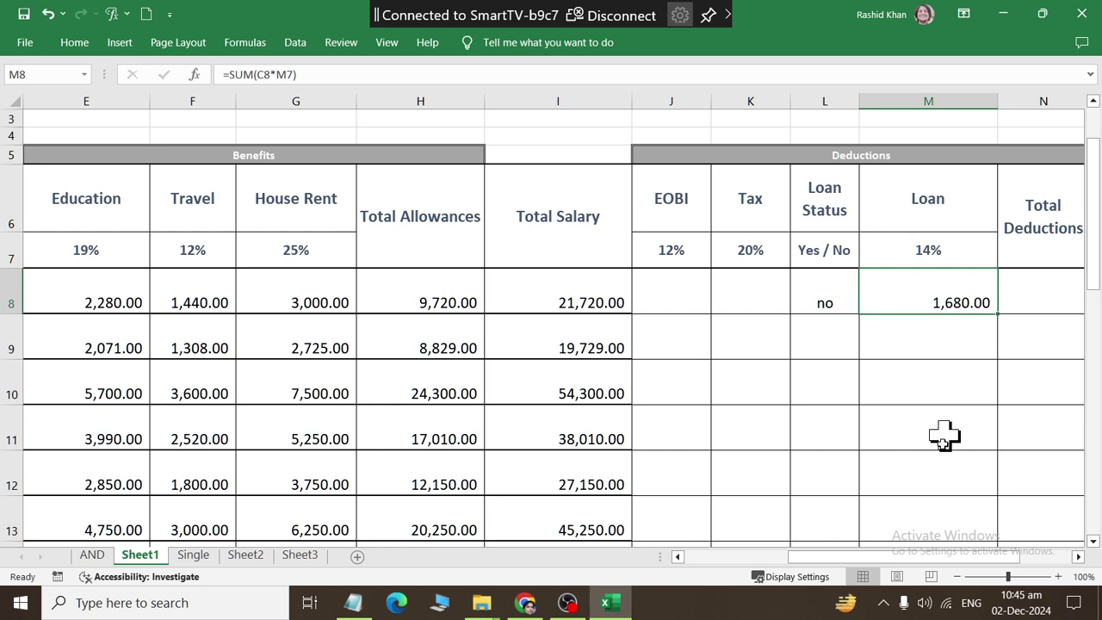
Step: Anchor M8's loan formula as =SUM($C8*M$7) with $ before C and 7
click(1078, 557)
click(1078, 558)
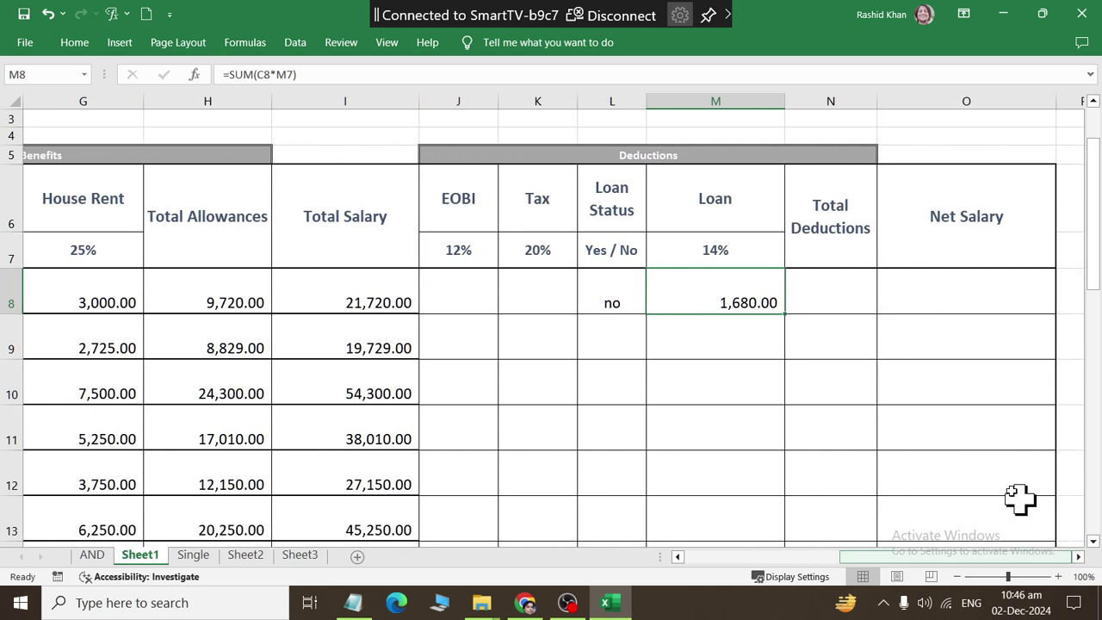
double_click(726, 303)
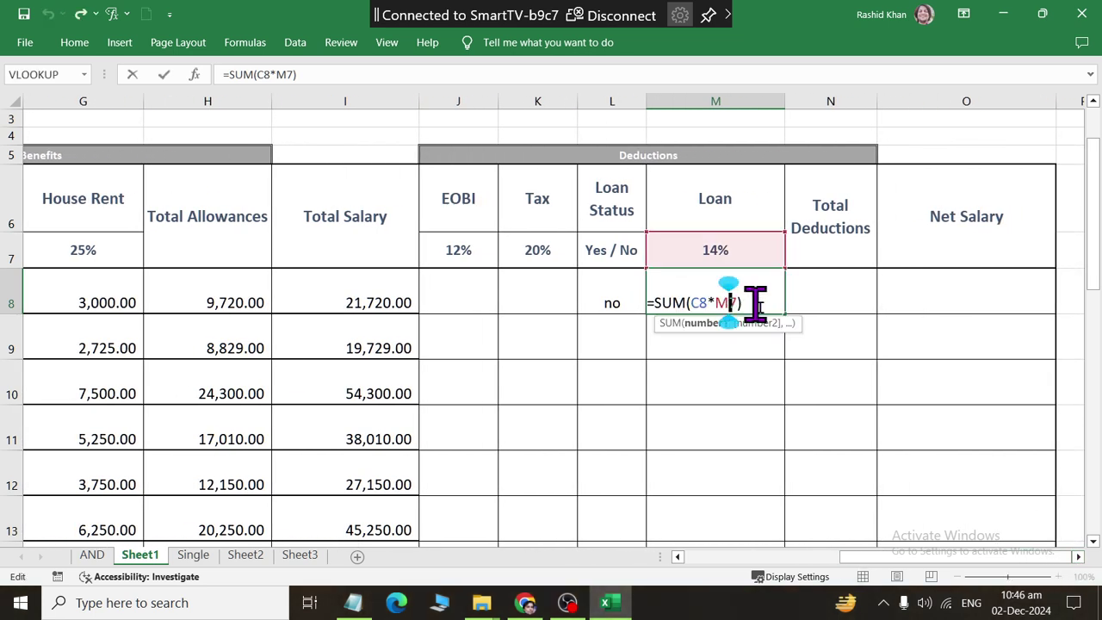
click(691, 302)
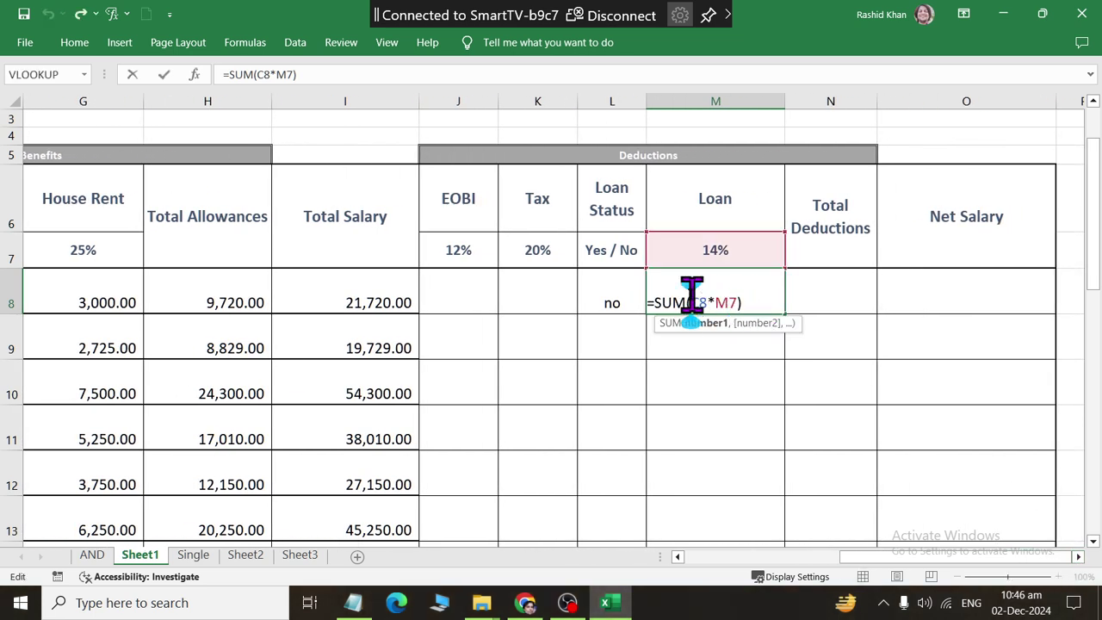
text($)
click(738, 302)
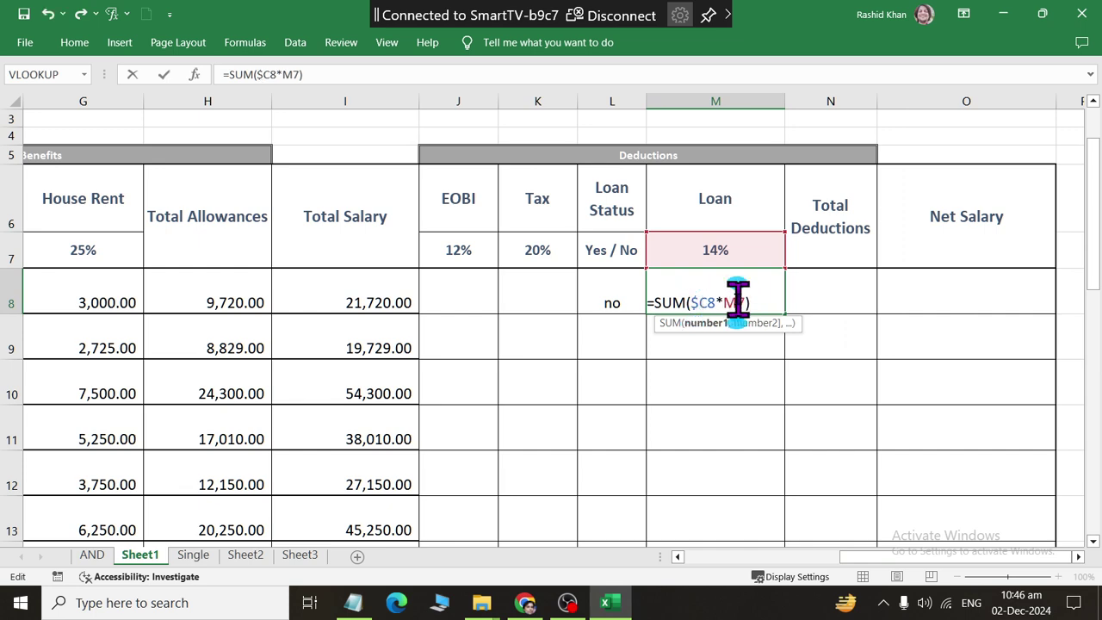
text($)
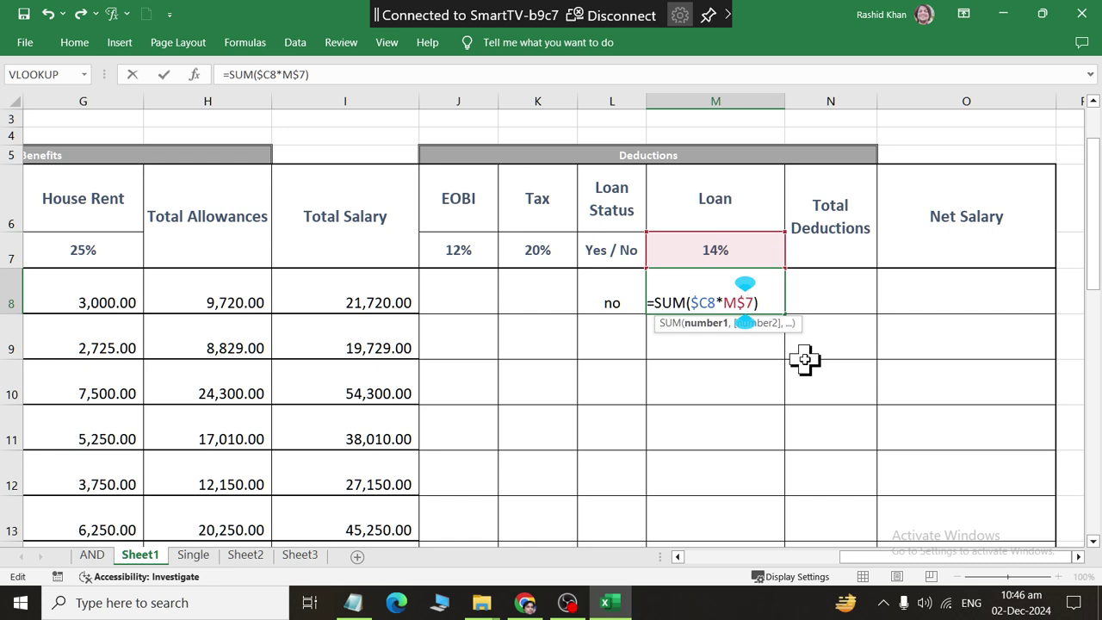
key(Return)
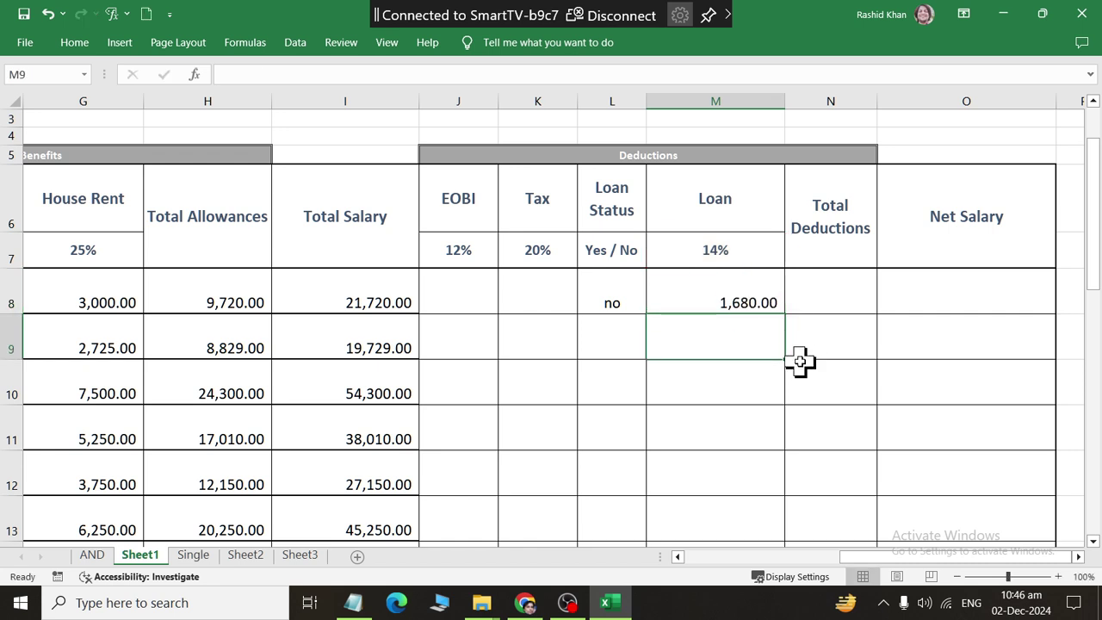
Step: Set L8's loan status to yes, recheck M8's formula, and return to Notepad
click(616, 304)
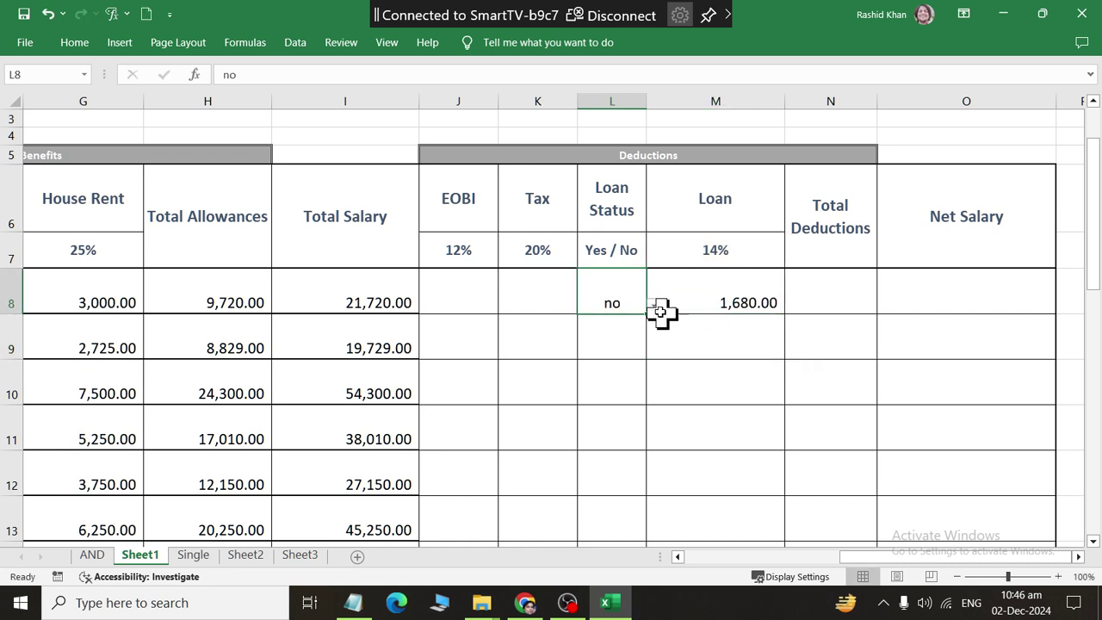
click(655, 307)
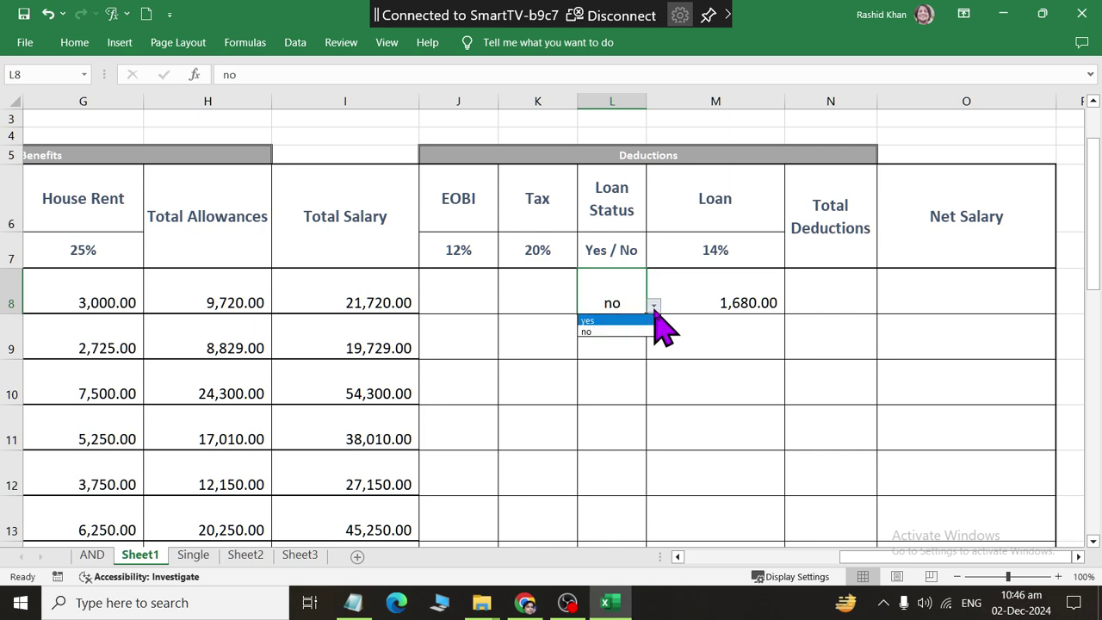
click(609, 320)
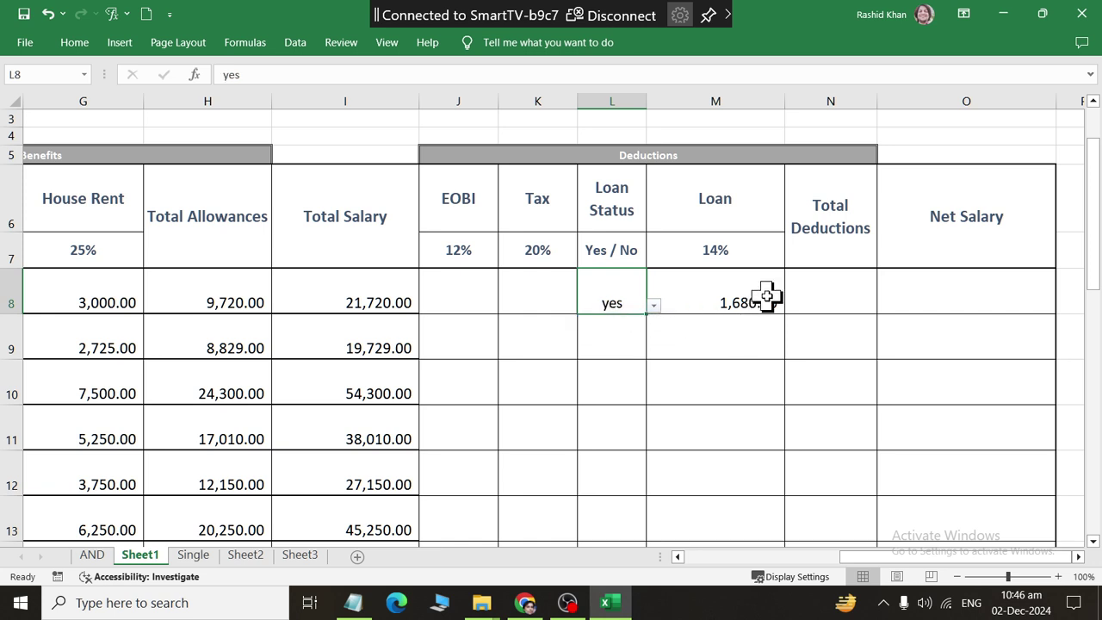
double_click(767, 296)
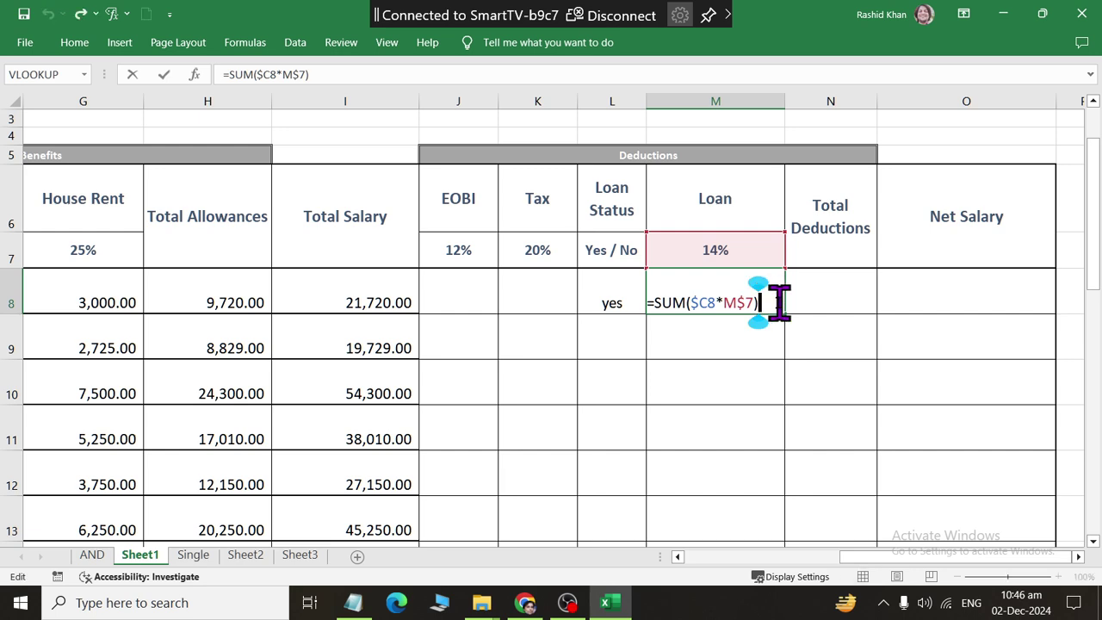
key(ctrl+Return)
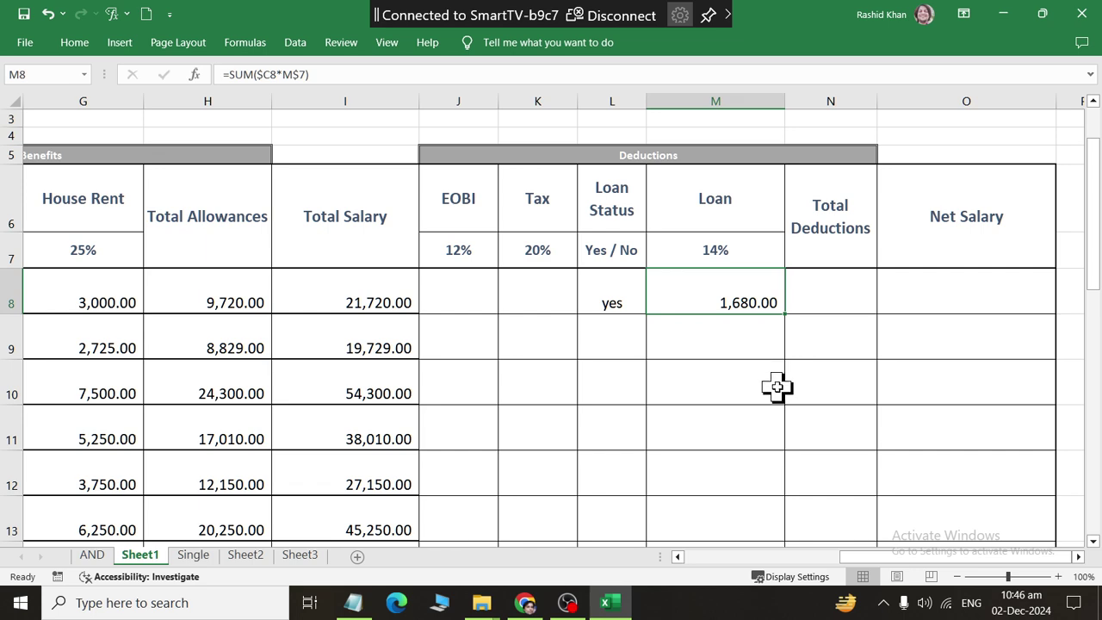
key(Tab)
key(alt+Tab)
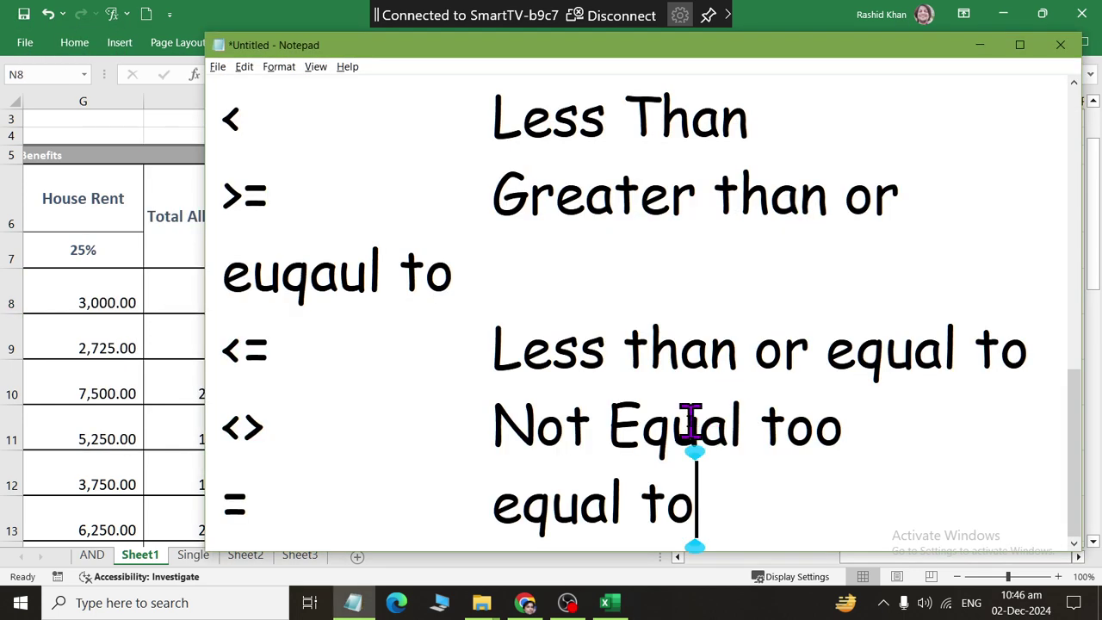
Step: Add a 'condition test (two )' heading followed by the line 'test = result'
key(Return)
key(Return)
key(Return)
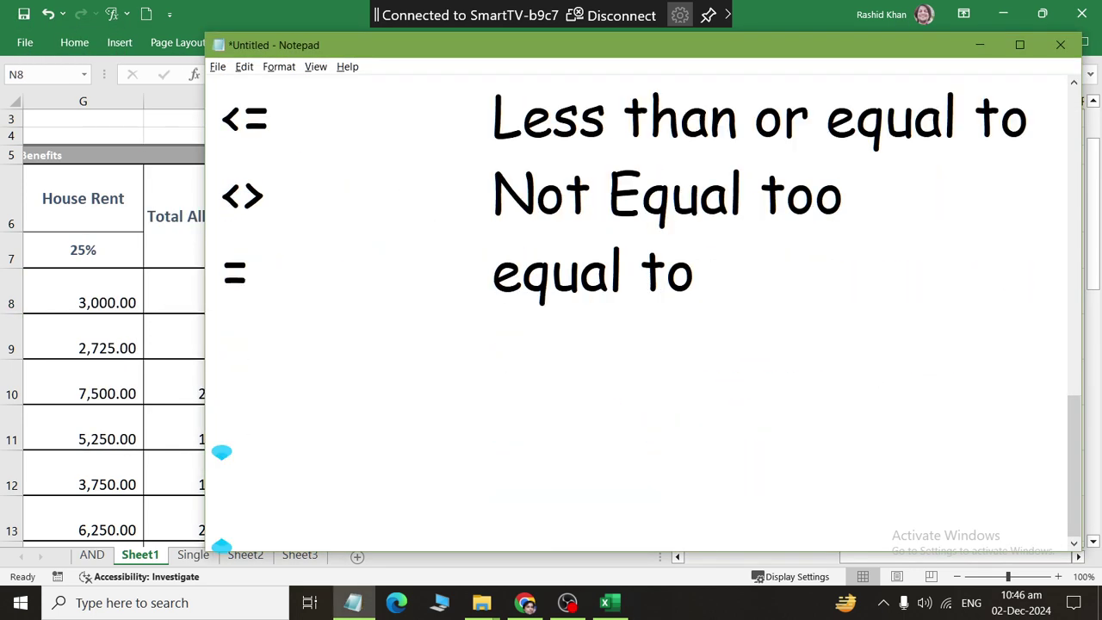
text(condition te)
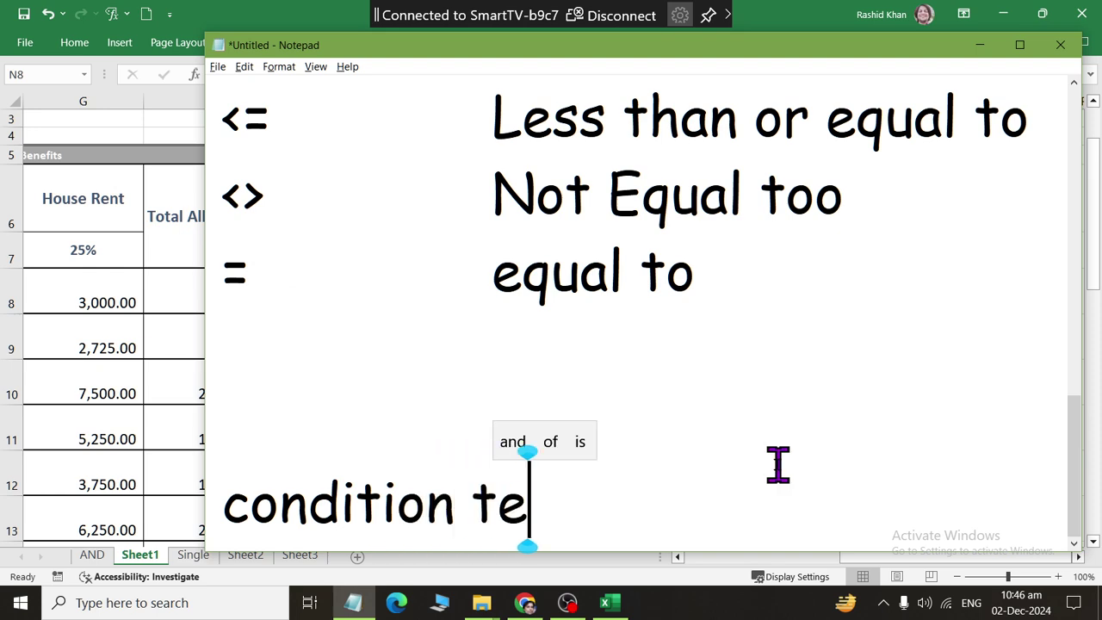
text(st )
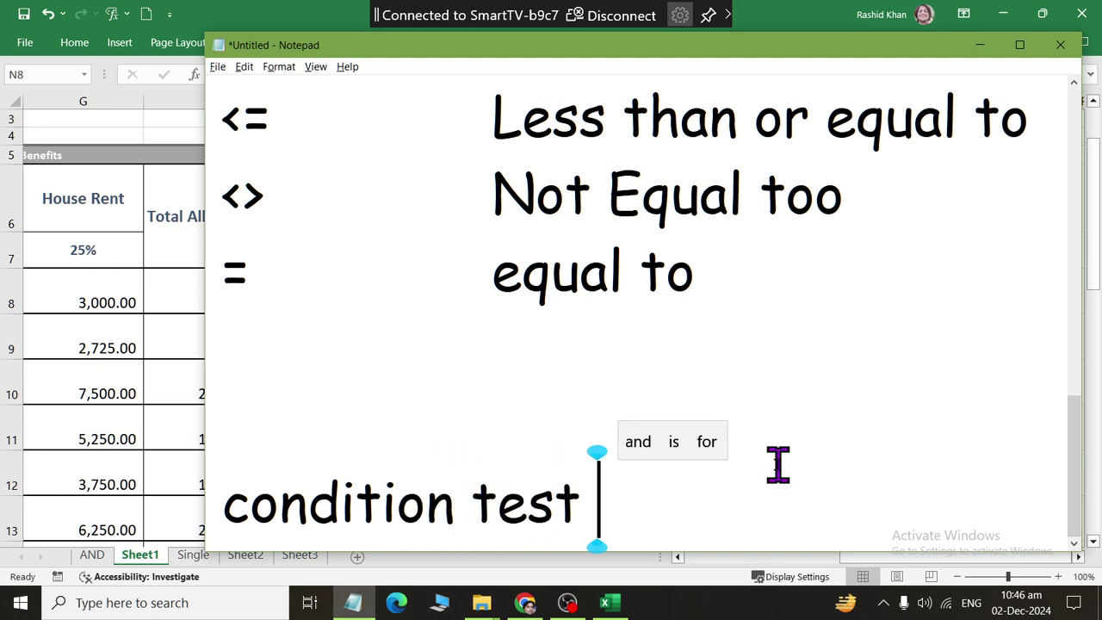
text((two ))
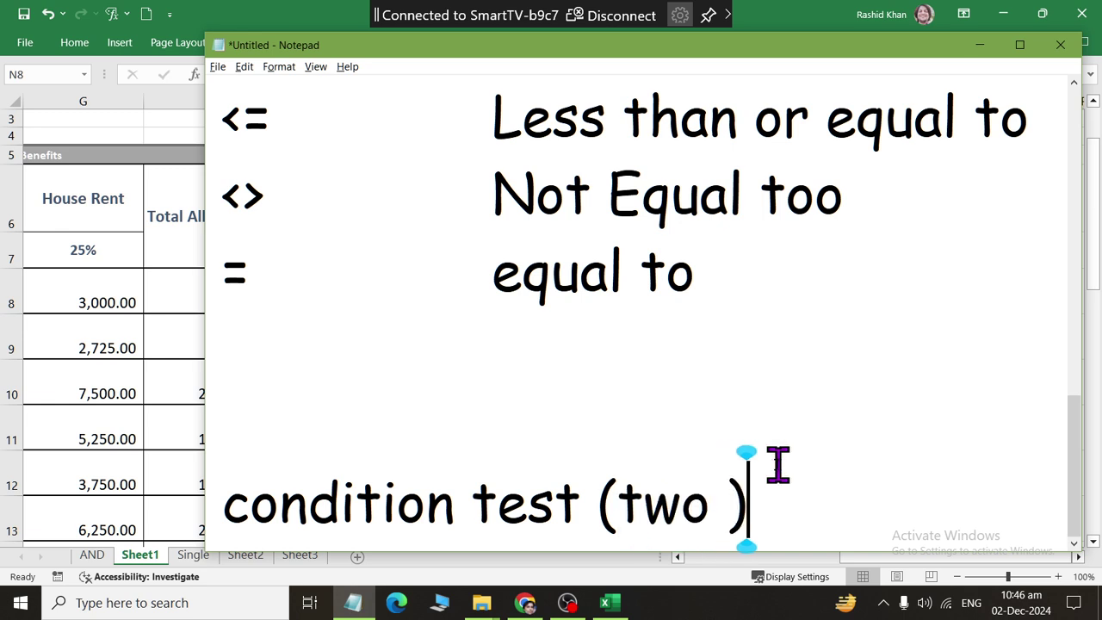
key(Return)
key(Return)
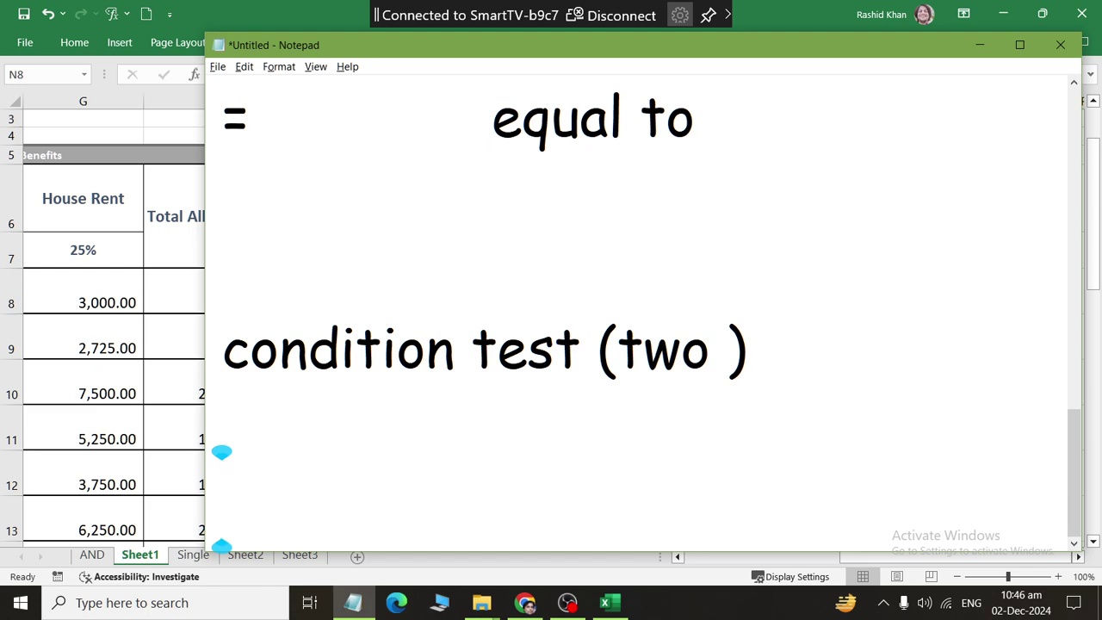
text(test = re)
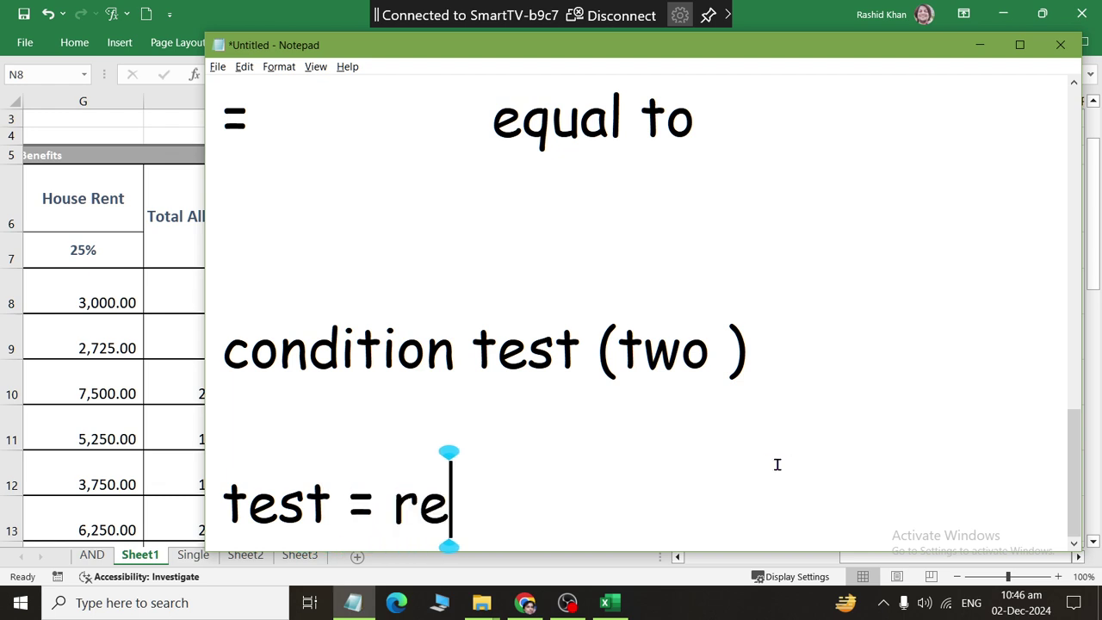
text(sult)
key(Return)
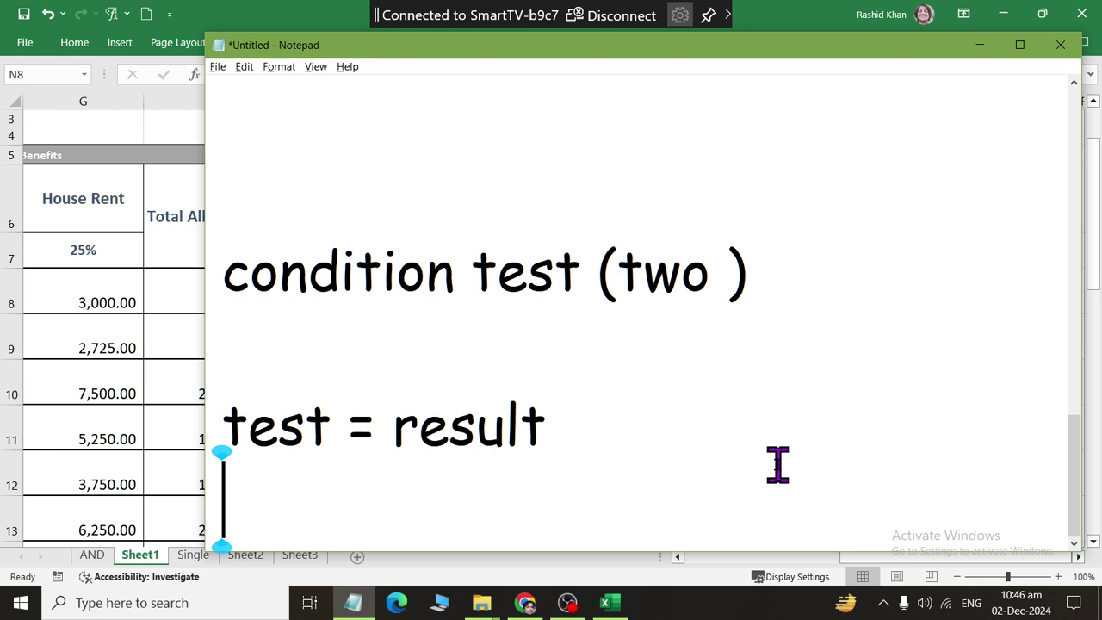
Step: List the pairs 'number, number', 'text, text', 'number , text' and 'text, number'
text(num)
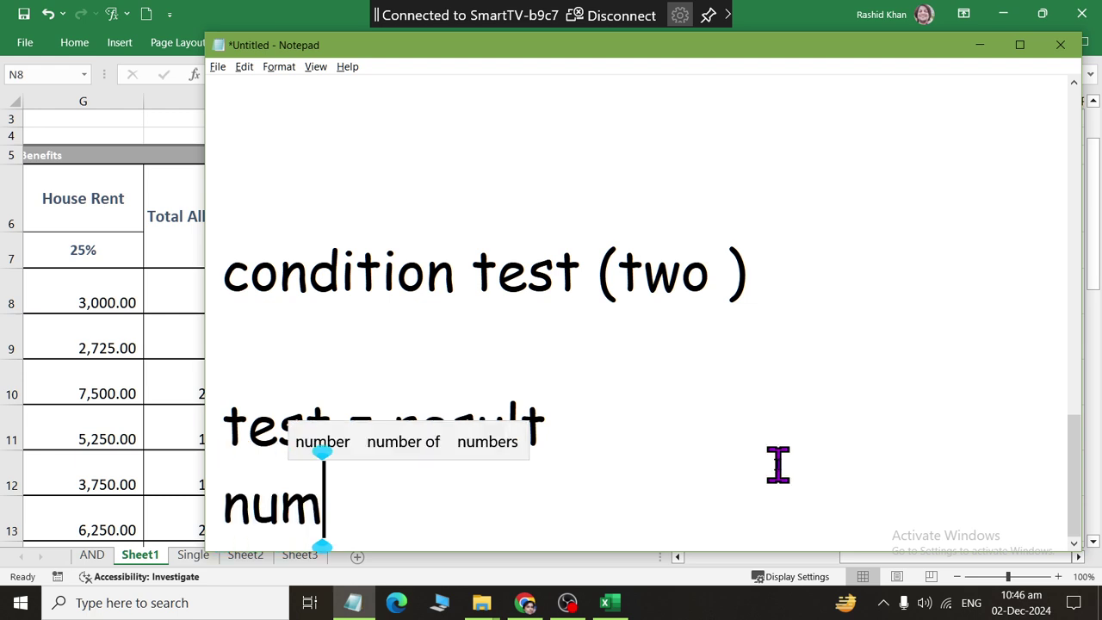
text(ber,)
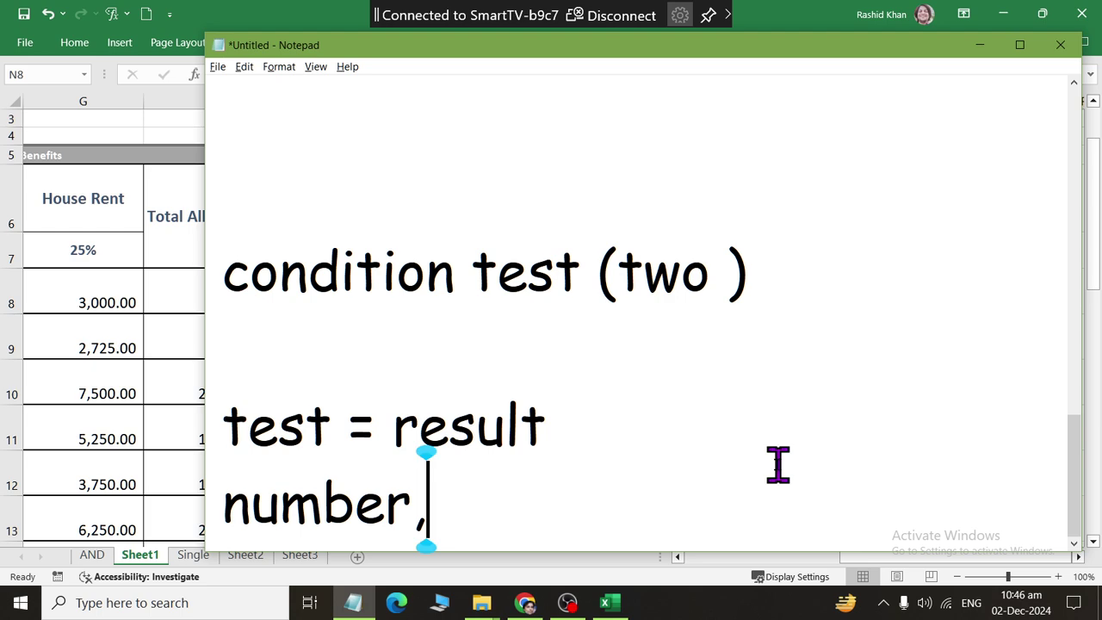
text( number)
key(Return)
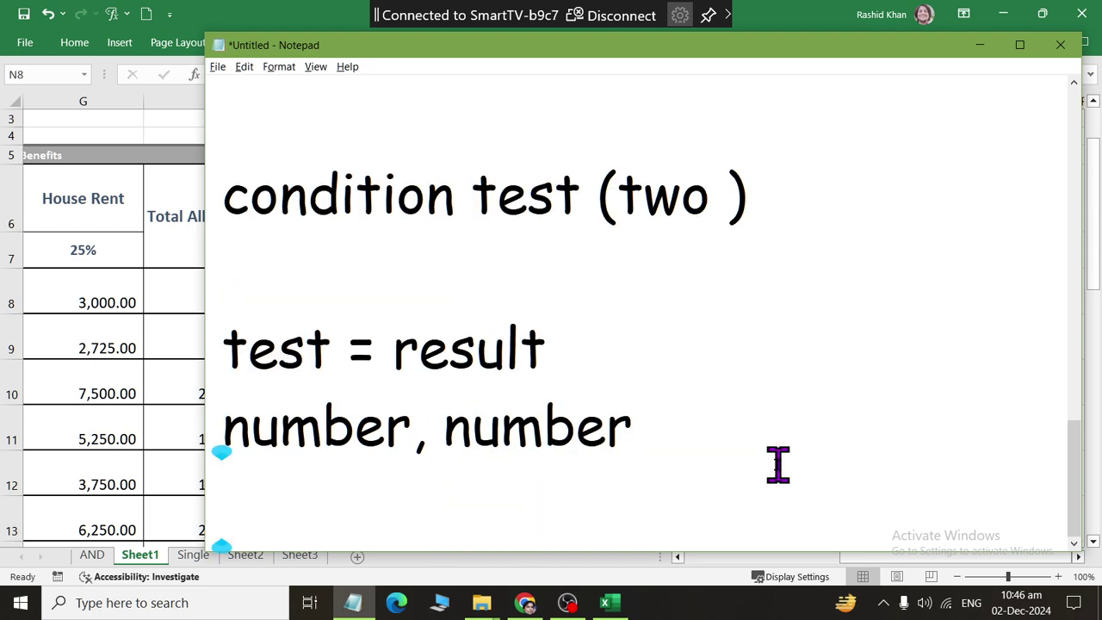
text(text, t)
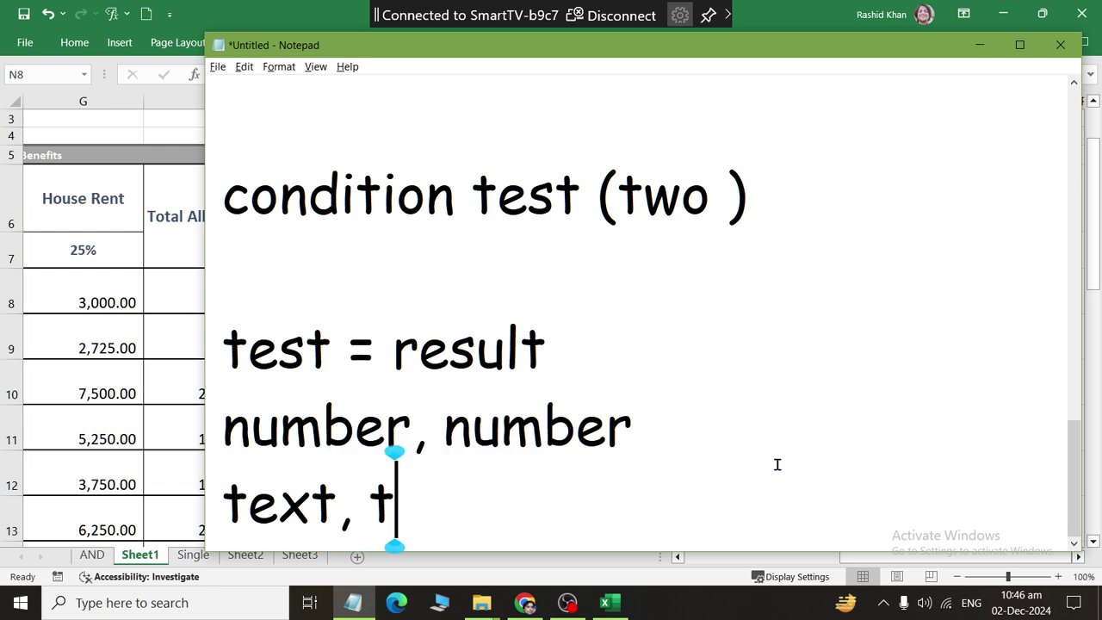
text(ext)
key(Return)
text(n)
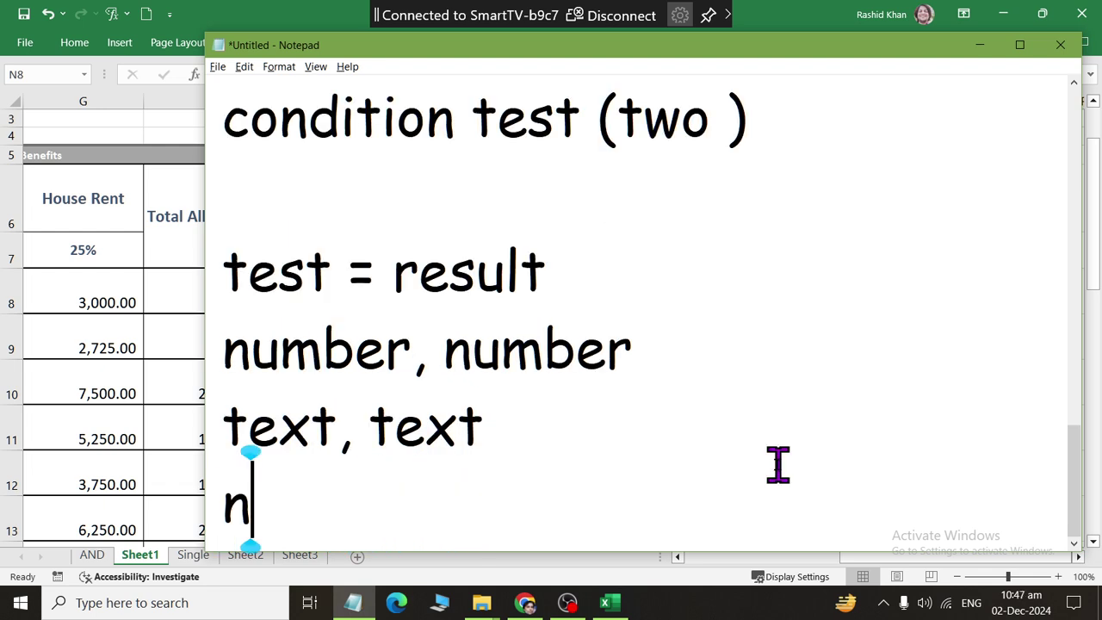
text(um)
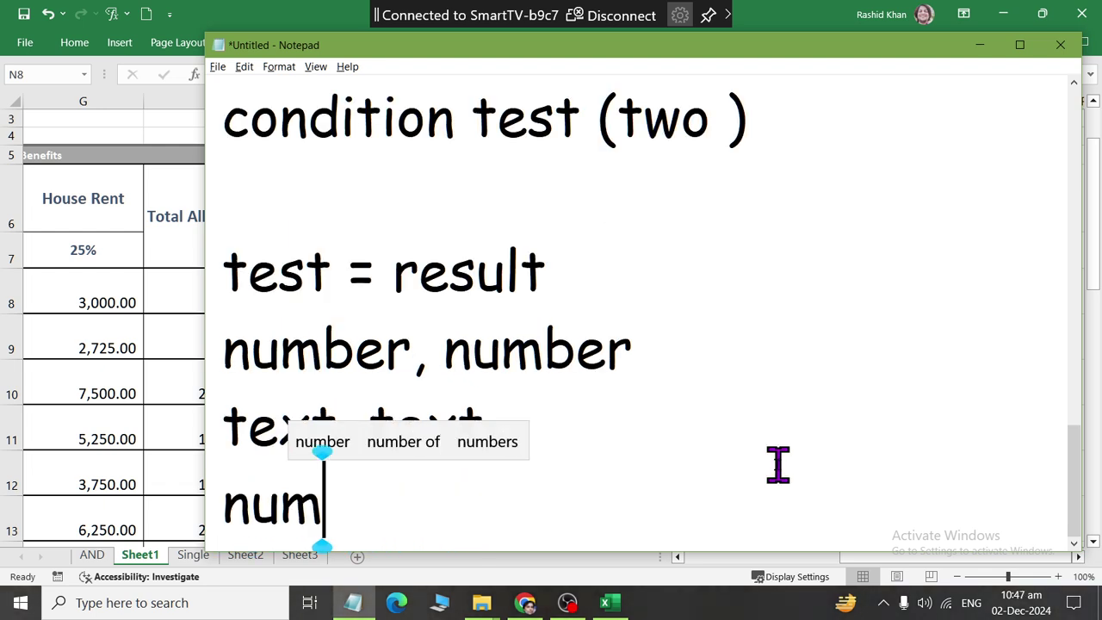
text(eb)
key(BackSpace)
key(BackSpace)
text(ber )
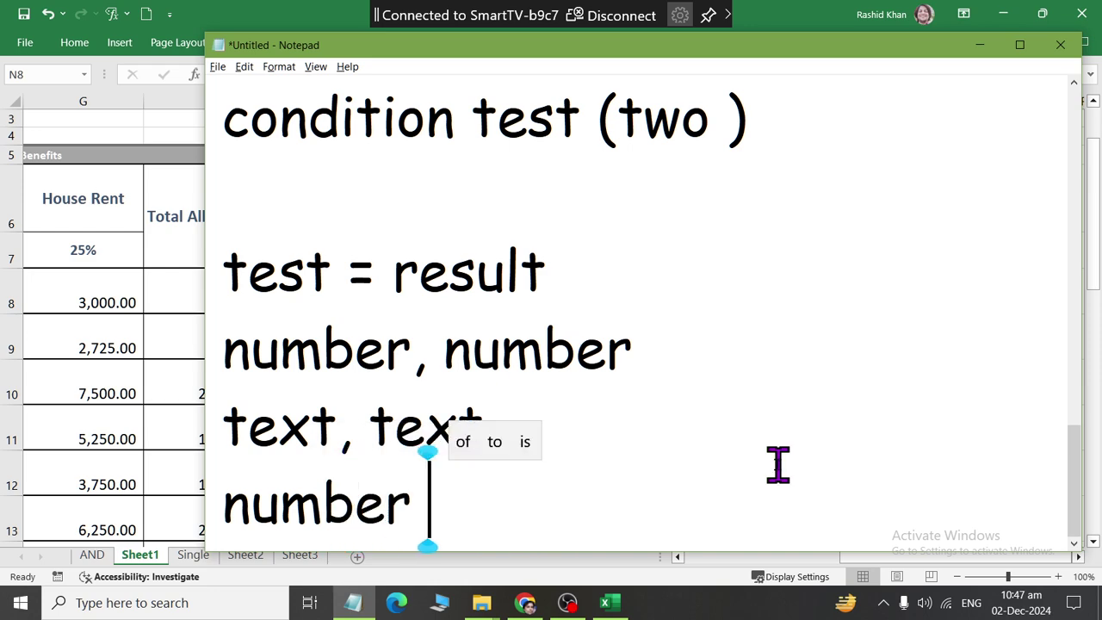
text(, text)
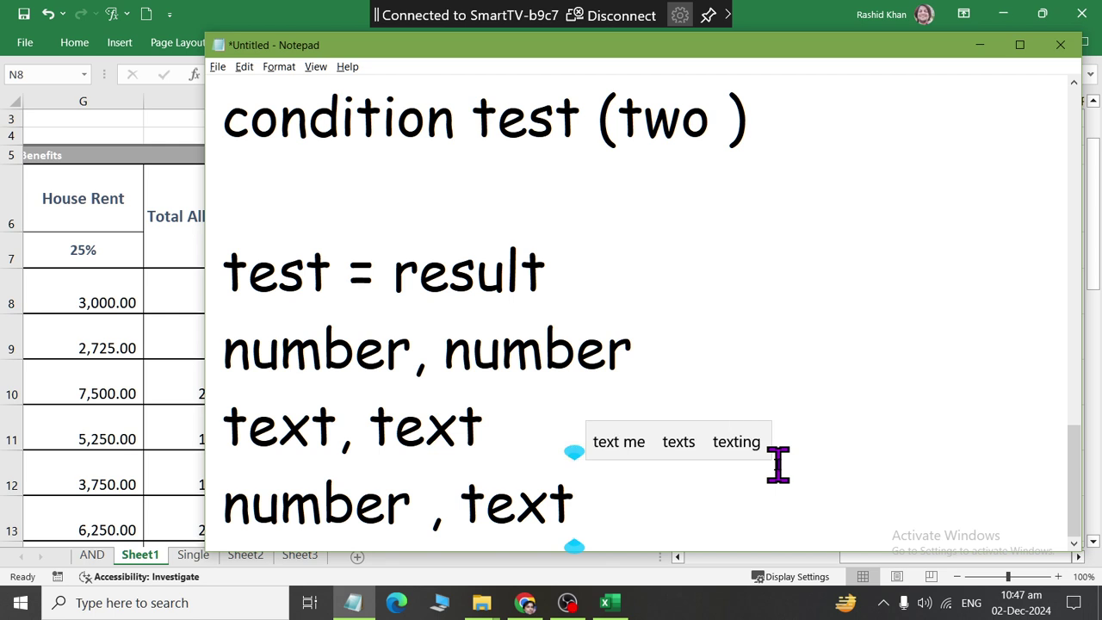
key(Return)
text(text, )
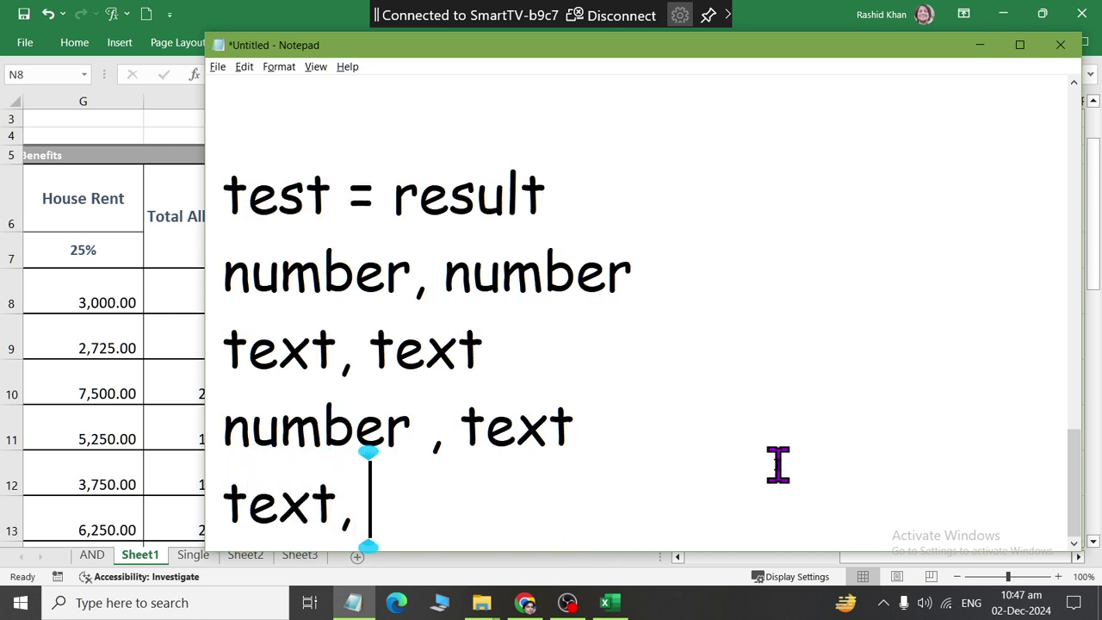
text(number)
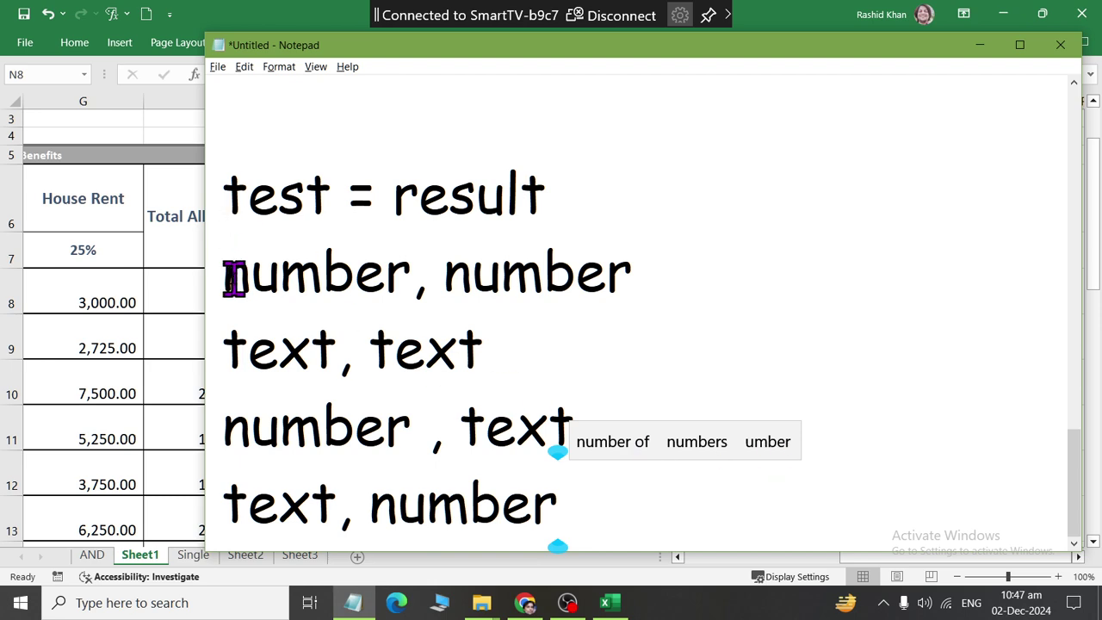
mouse_move(226, 274)
mouse_down()
mouse_move(384, 258)
mouse_move(419, 274)
mouse_move(621, 269)
mouse_up()
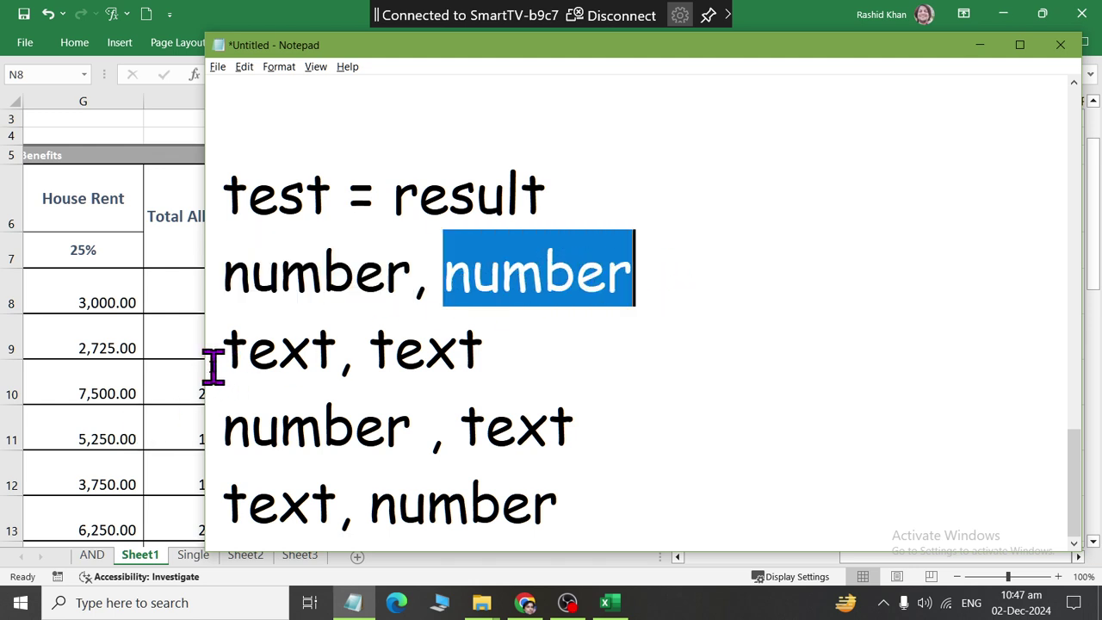
drag(215, 364, 517, 370)
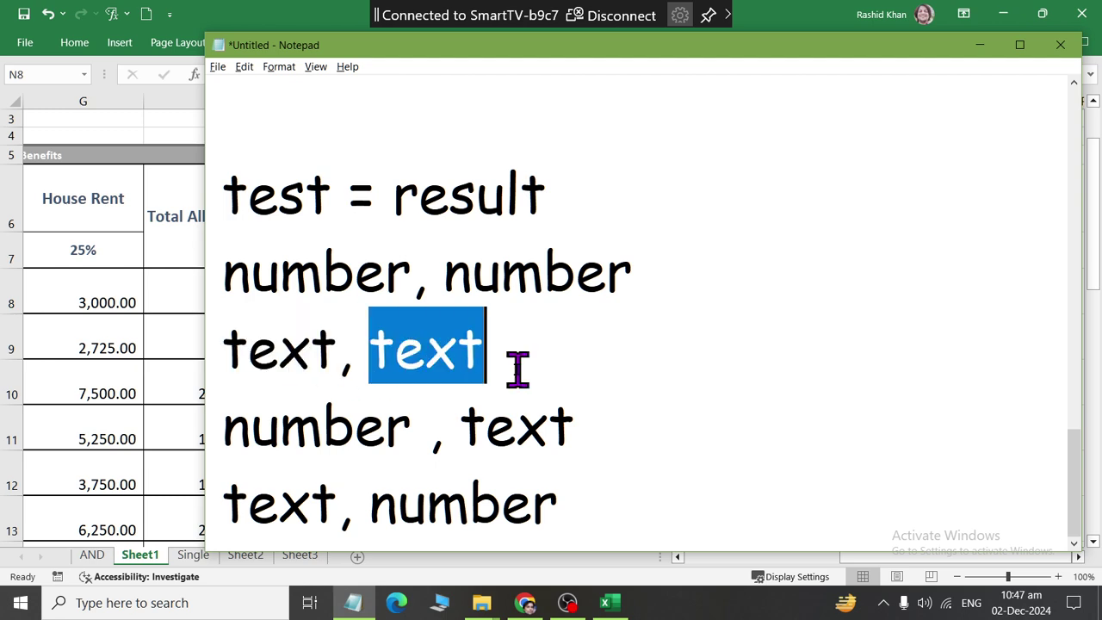
drag(226, 428, 414, 426)
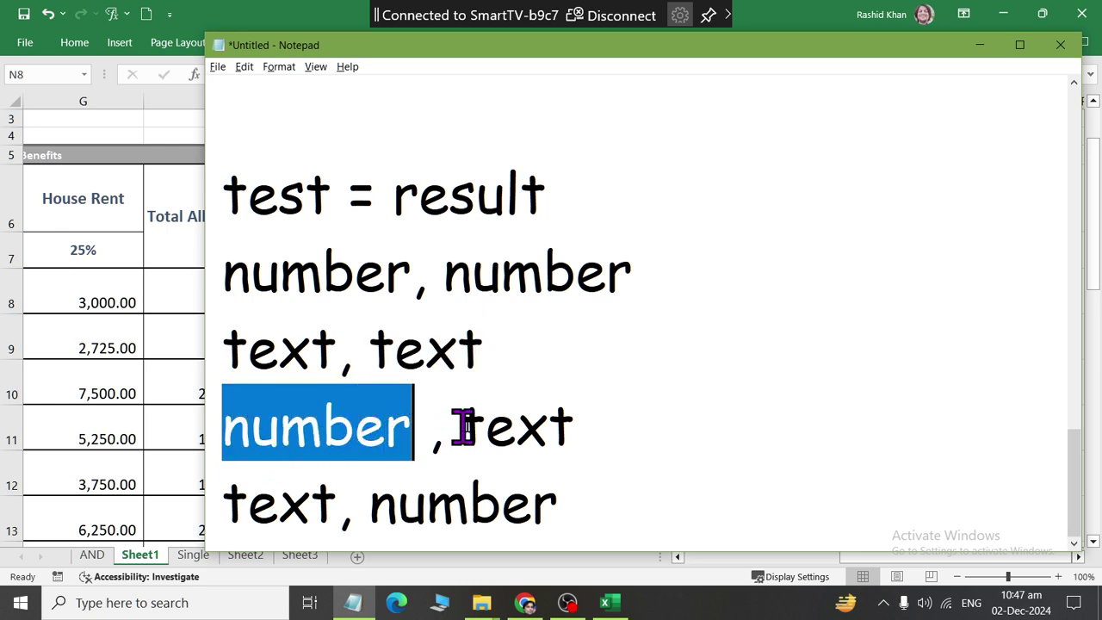
drag(486, 426, 610, 428)
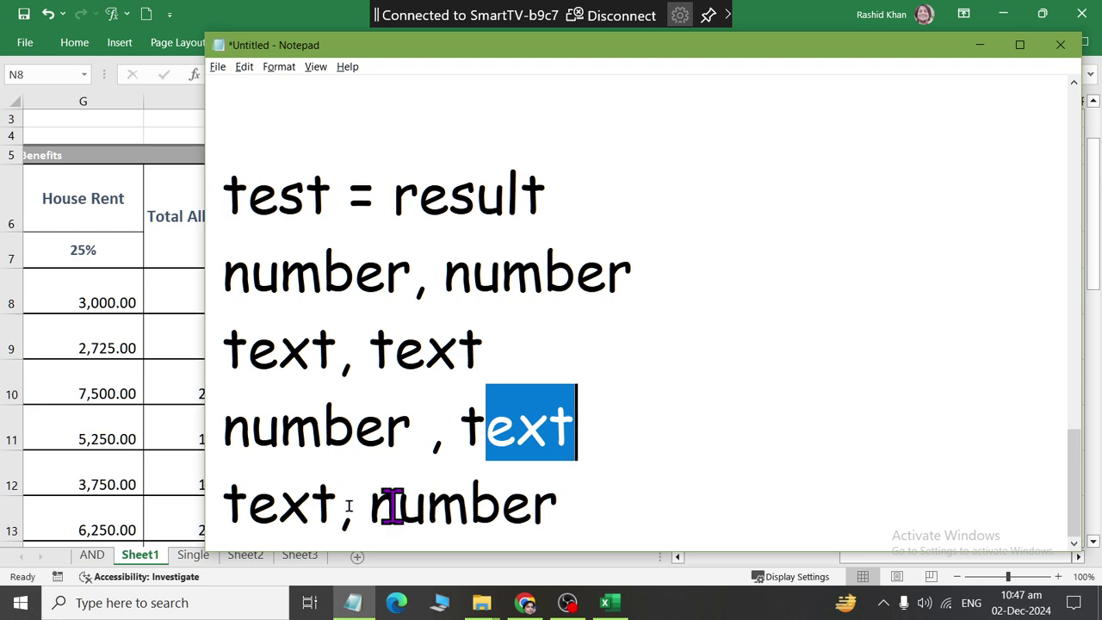
drag(226, 505, 577, 499)
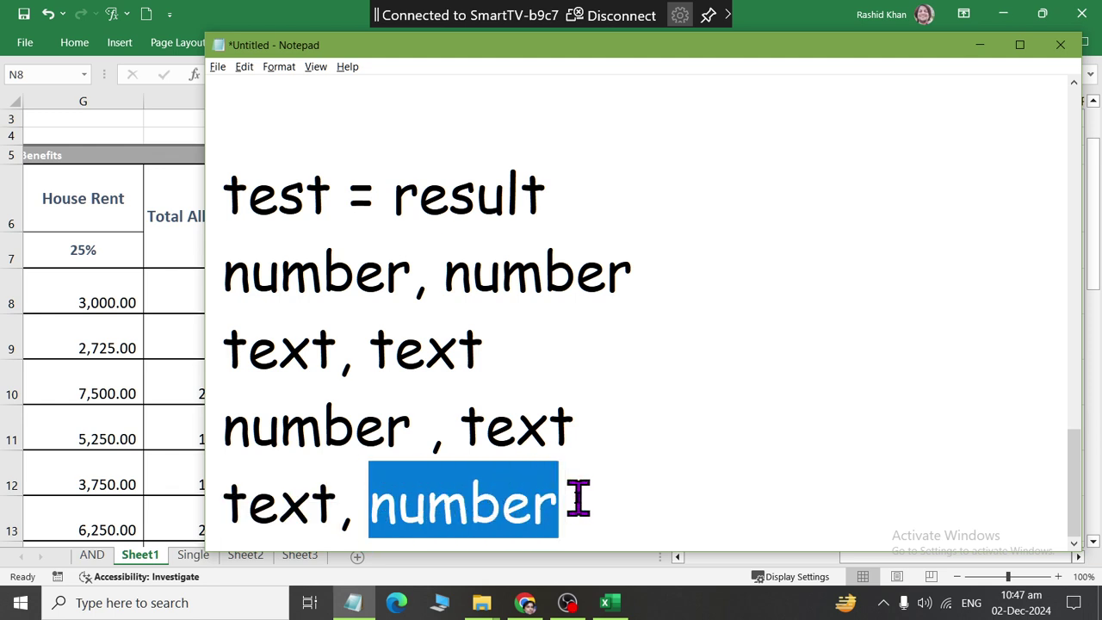
Step: Add the example 33 and the note '"text" enclosed in double quotes', then go back to Excel
click(560, 500)
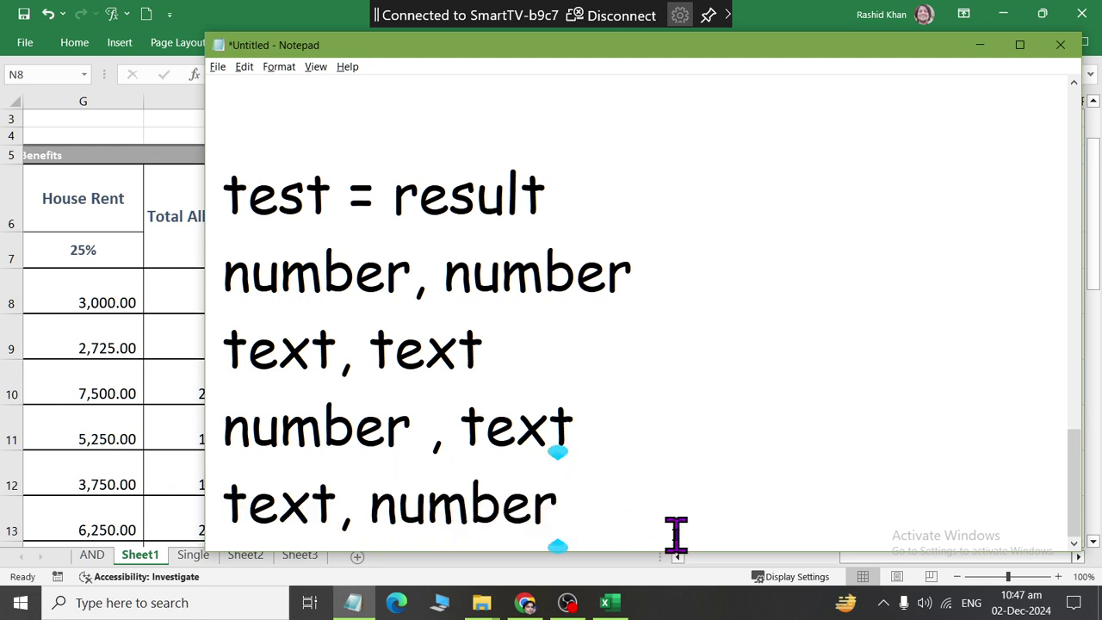
key(Return)
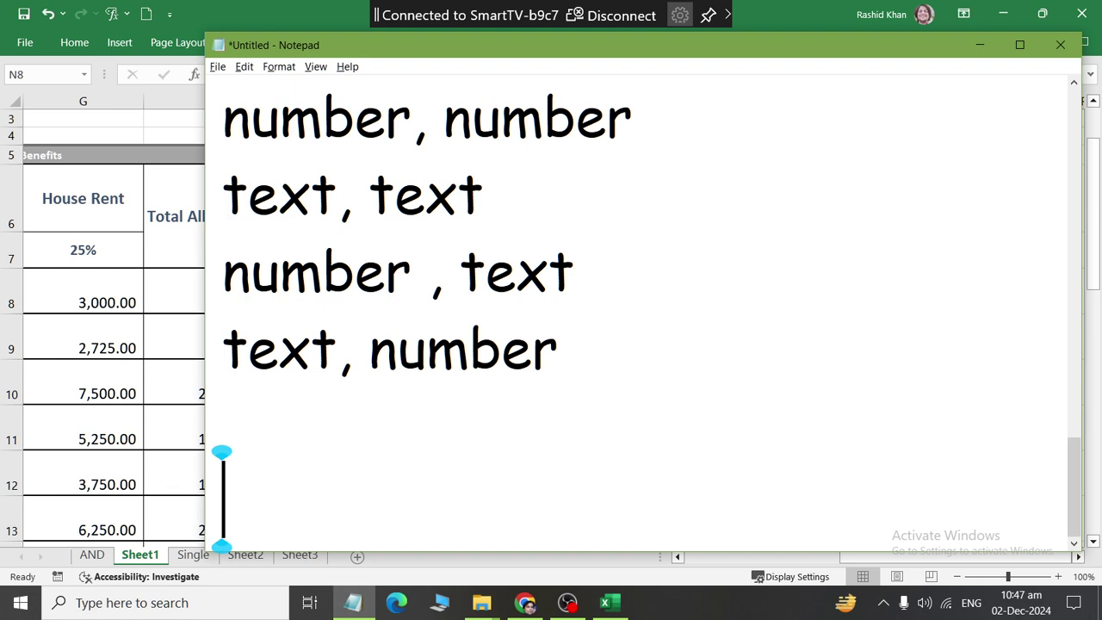
text(33)
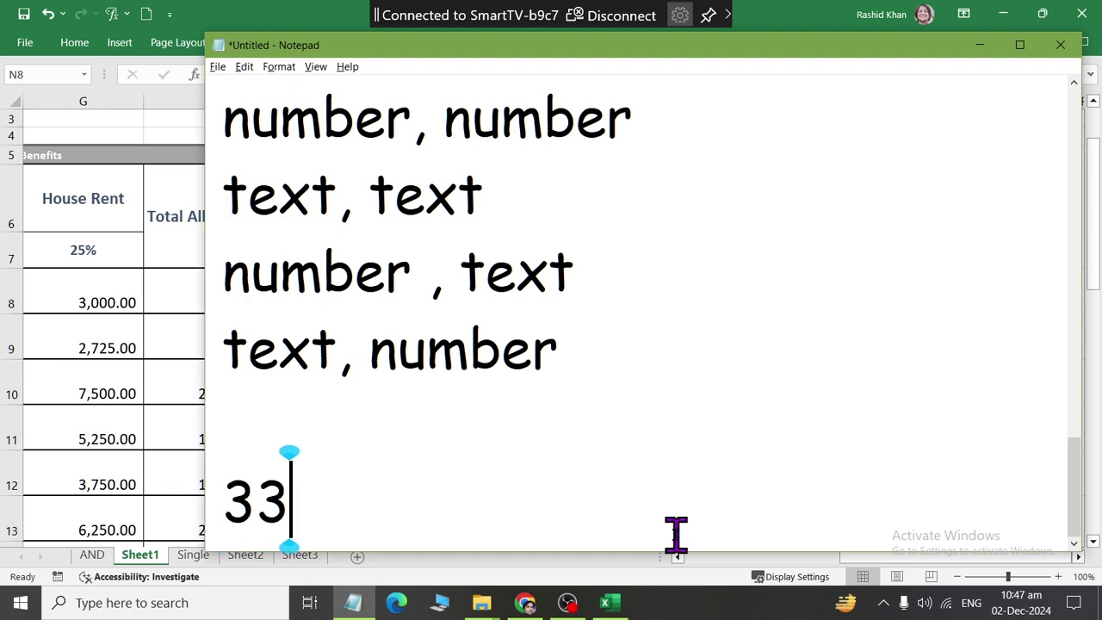
key(Return)
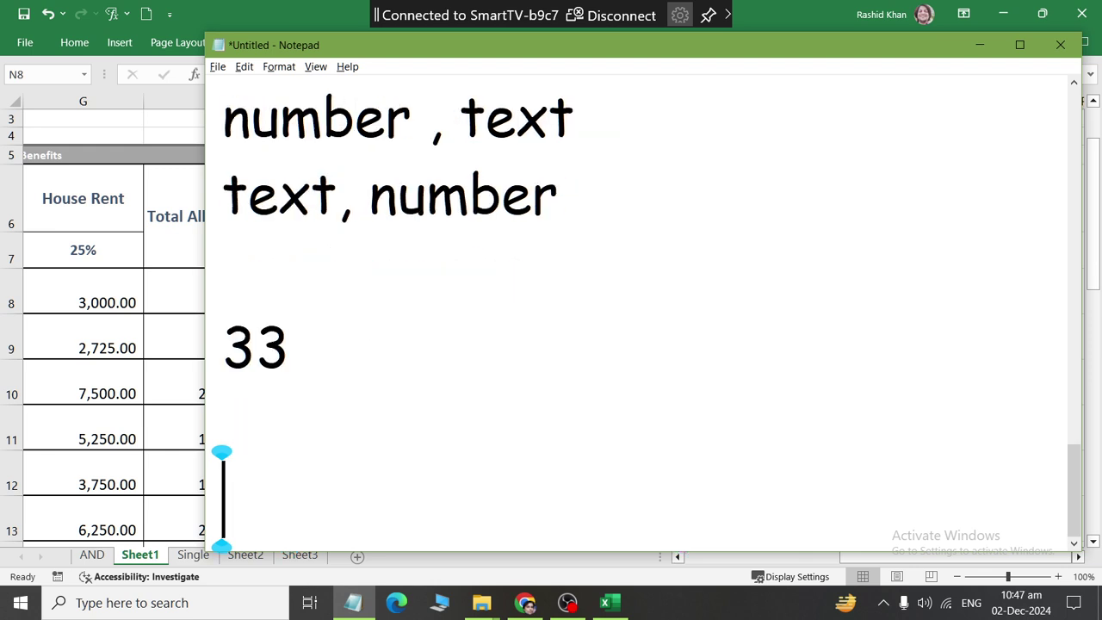
text("text")
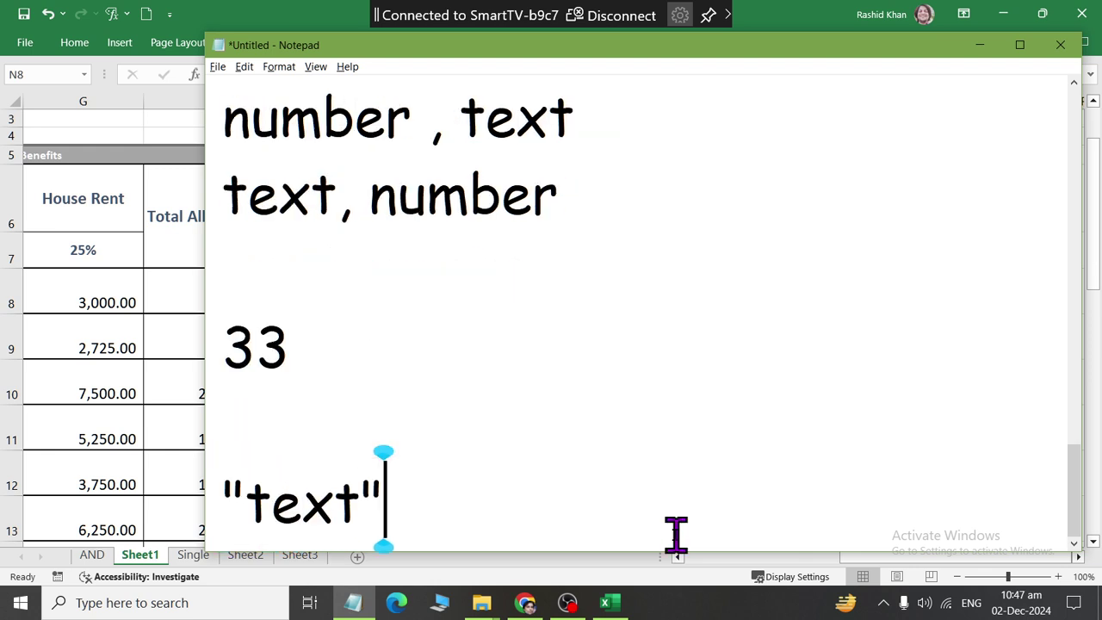
key(Tab)
text(enclo)
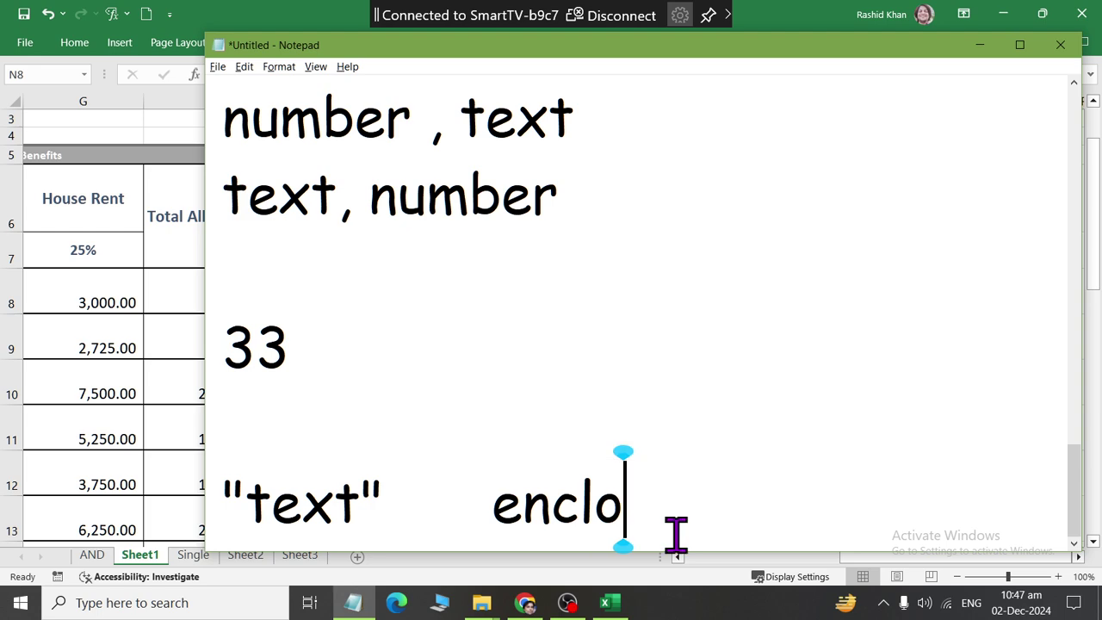
text(sed in d)
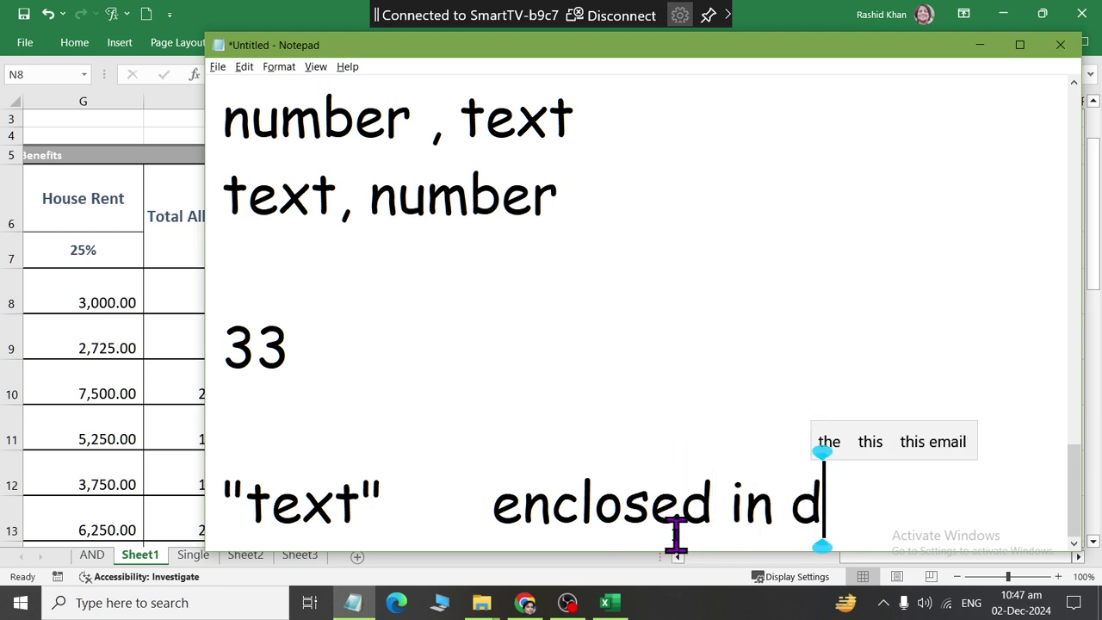
text(ouble quot)
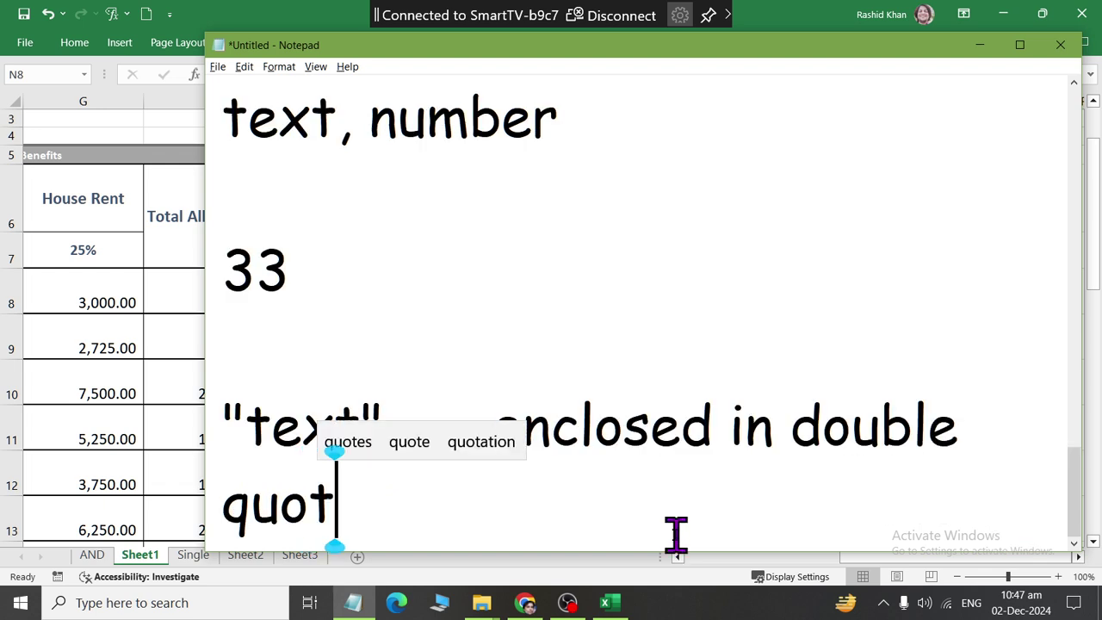
text(es)
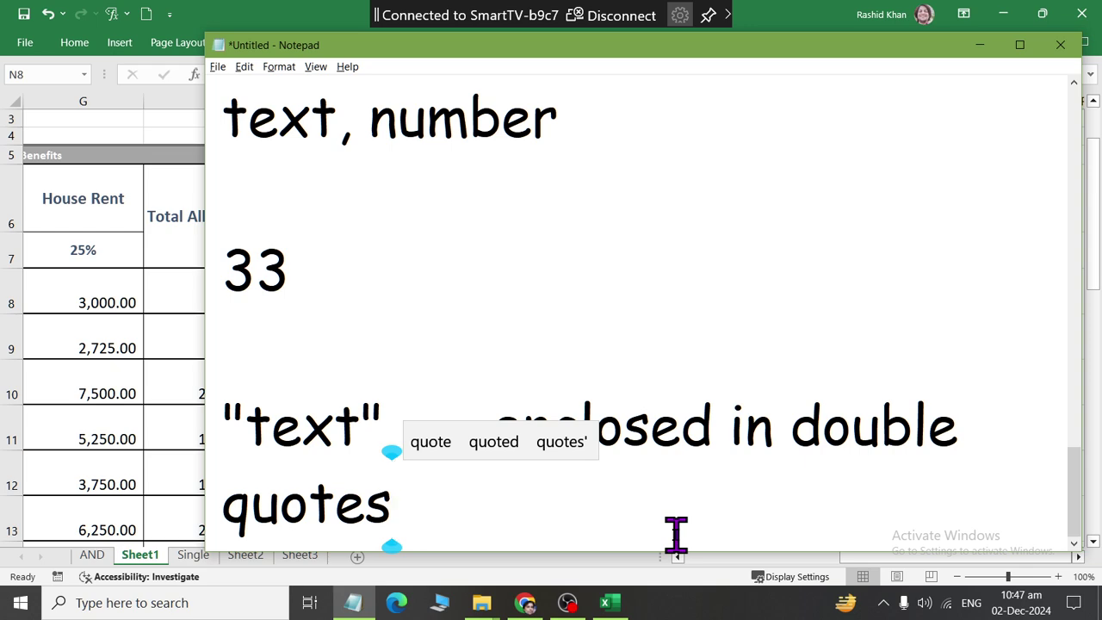
drag(220, 407, 406, 415)
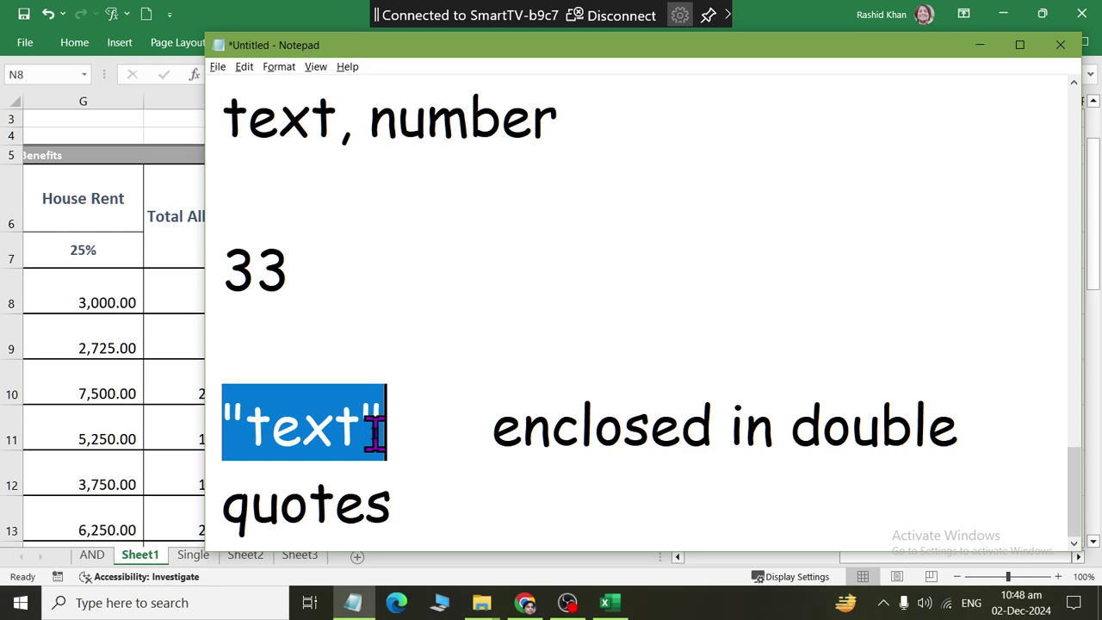
key(alt+Tab)
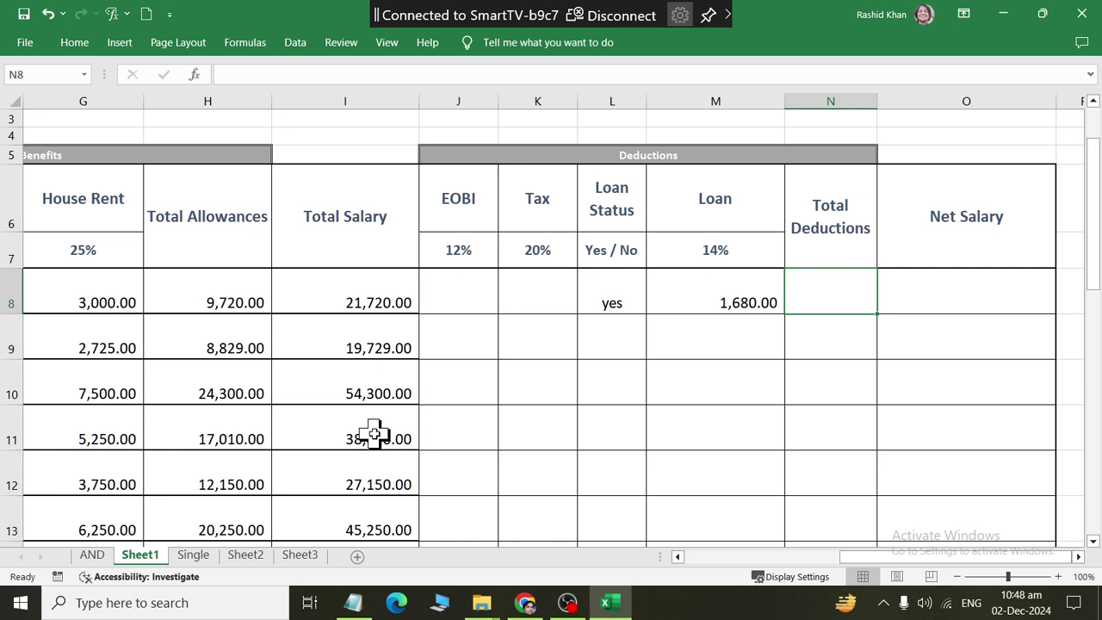
Step: Widen the Loan column M and shift the view right
drag(784, 101, 1008, 101)
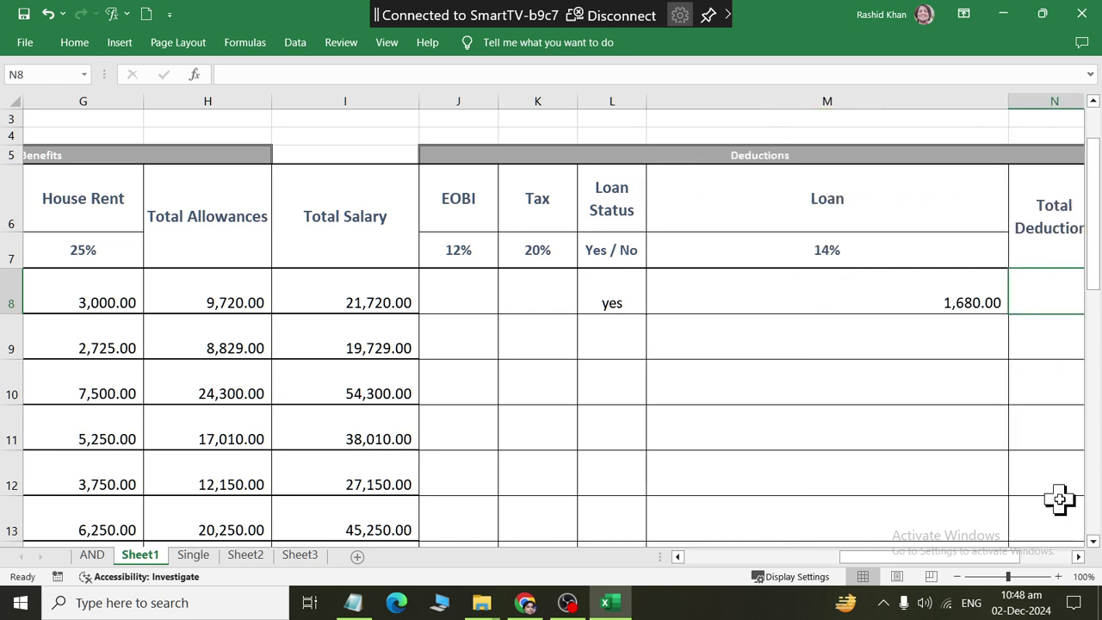
click(1078, 557)
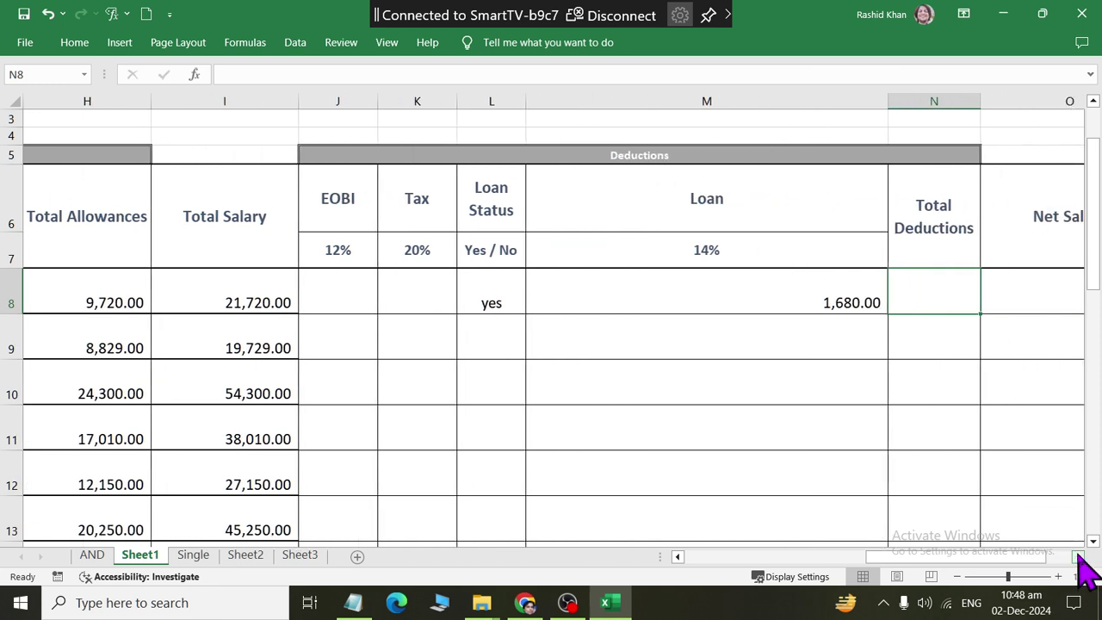
click(1079, 555)
scroll(779, 183, up, 2)
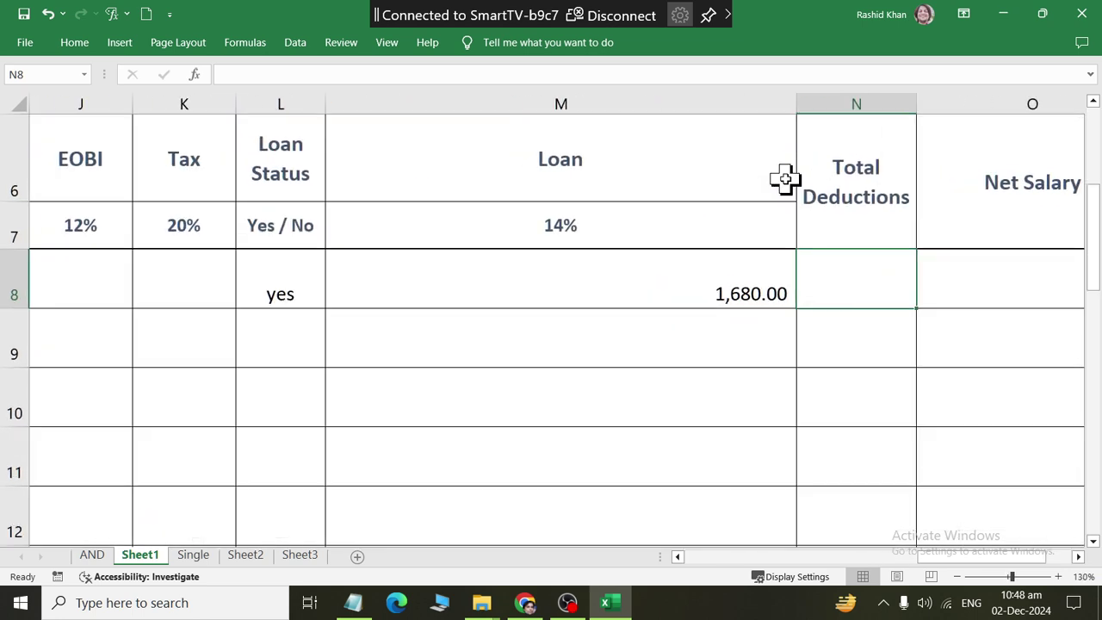
Step: Insert if( after the equals sign in M8 so it reads =if(SUM($C8*M$7)
double_click(718, 284)
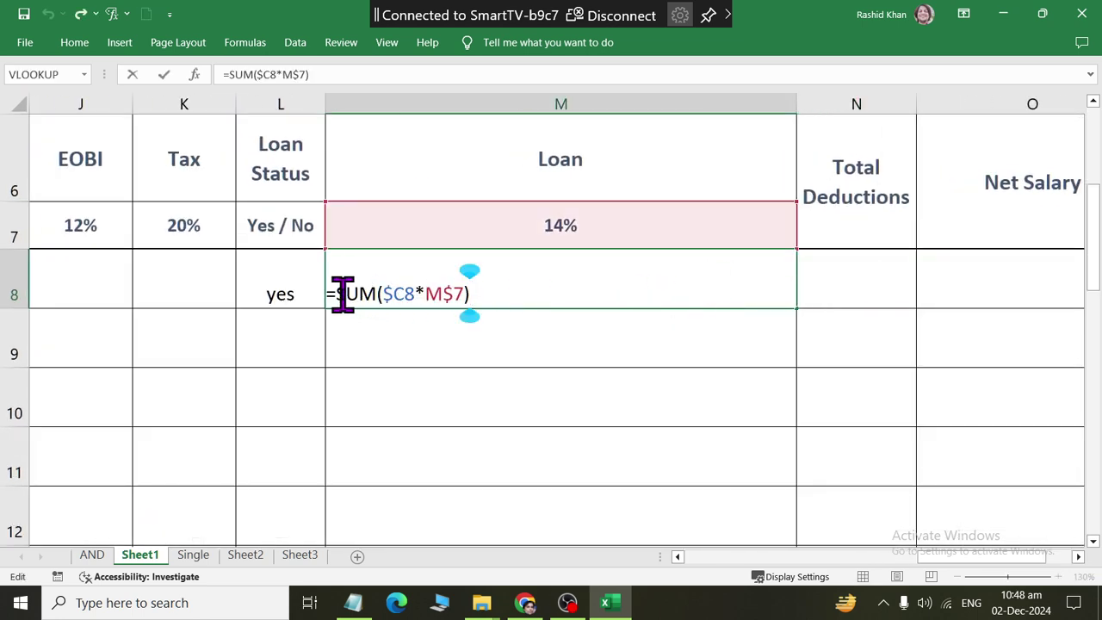
drag(328, 293, 516, 293)
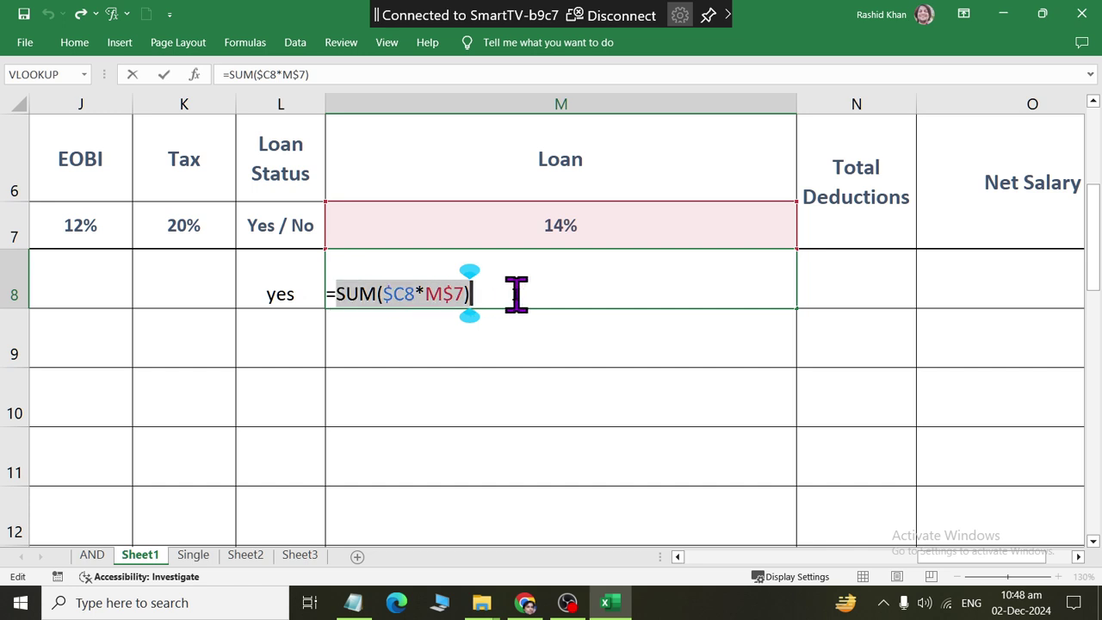
click(336, 294)
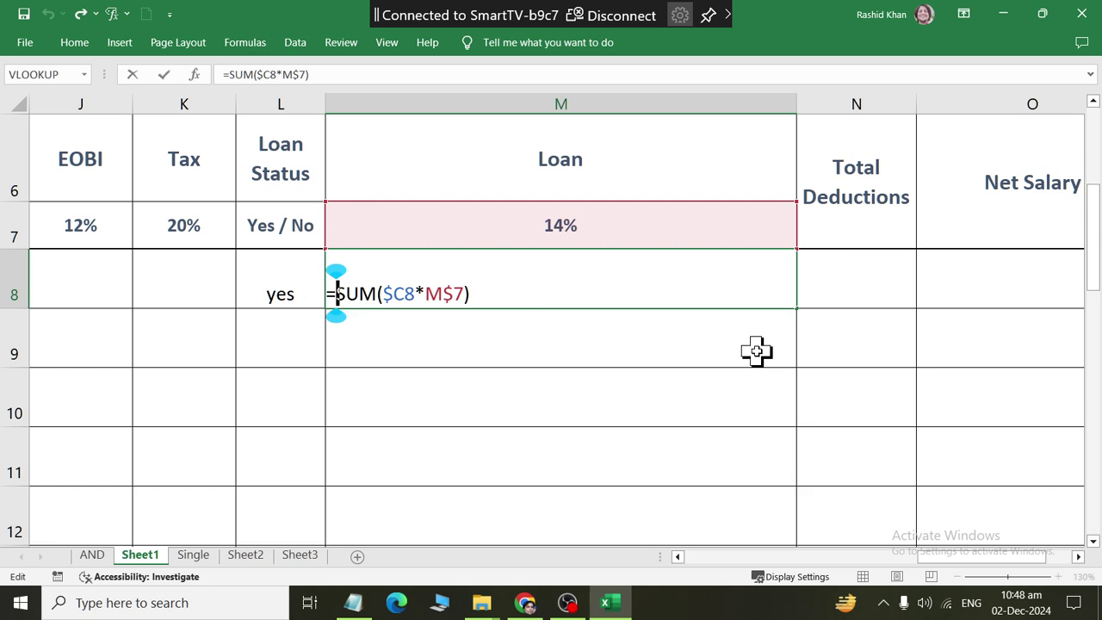
text(if()
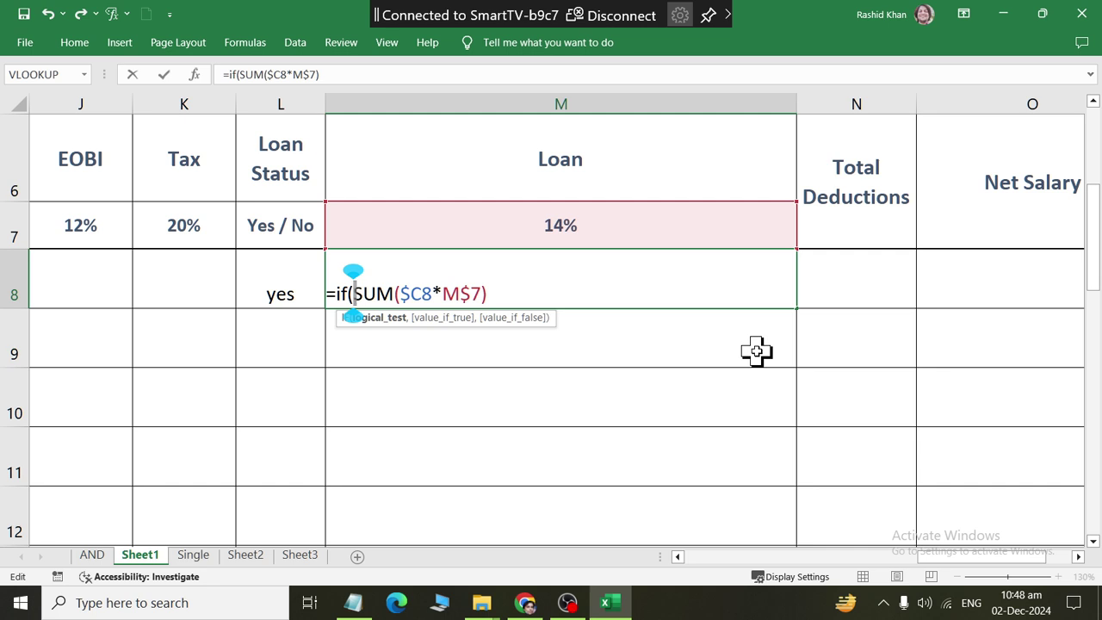
Step: Add the test L8="yes" and a comma to M8's IF formula before SUM($C8*M$7)
click(284, 293)
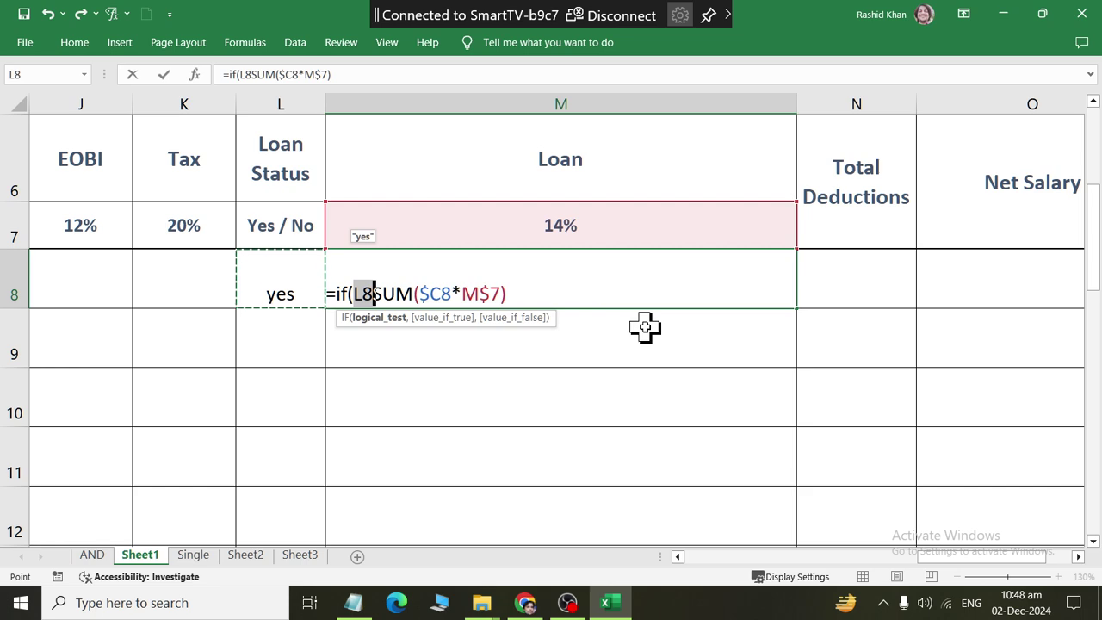
text(=)
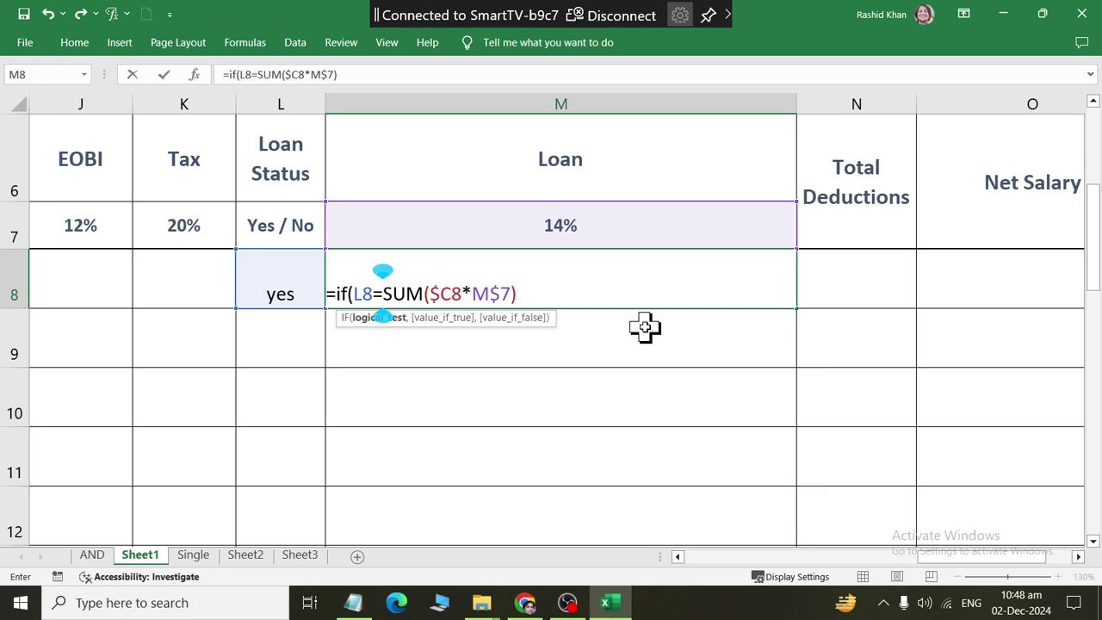
text(")
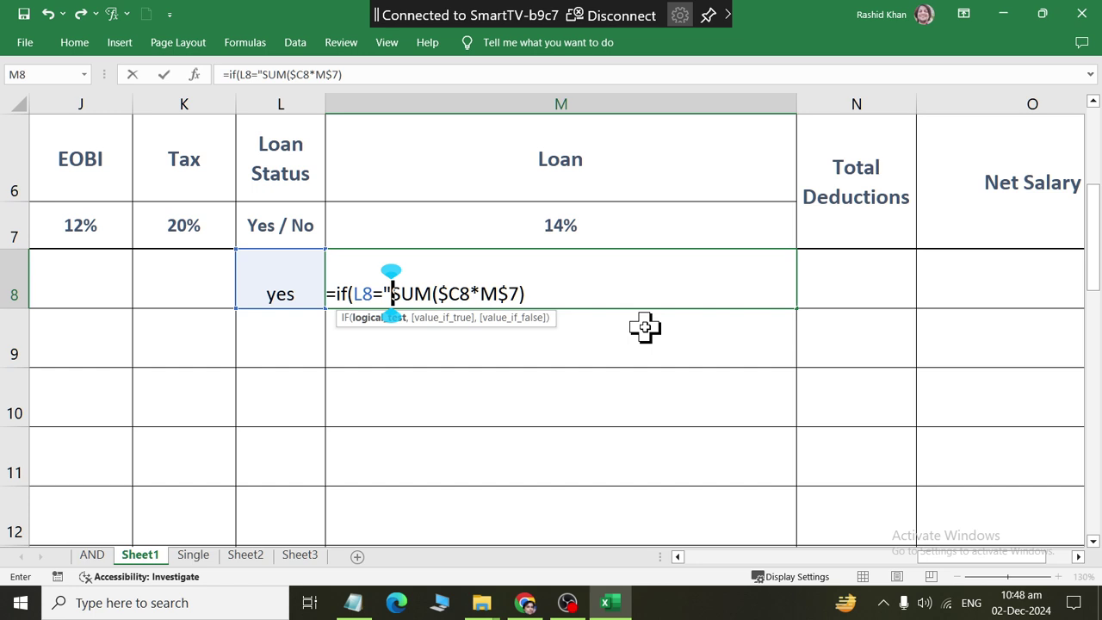
text(yr)
key(BackSpace)
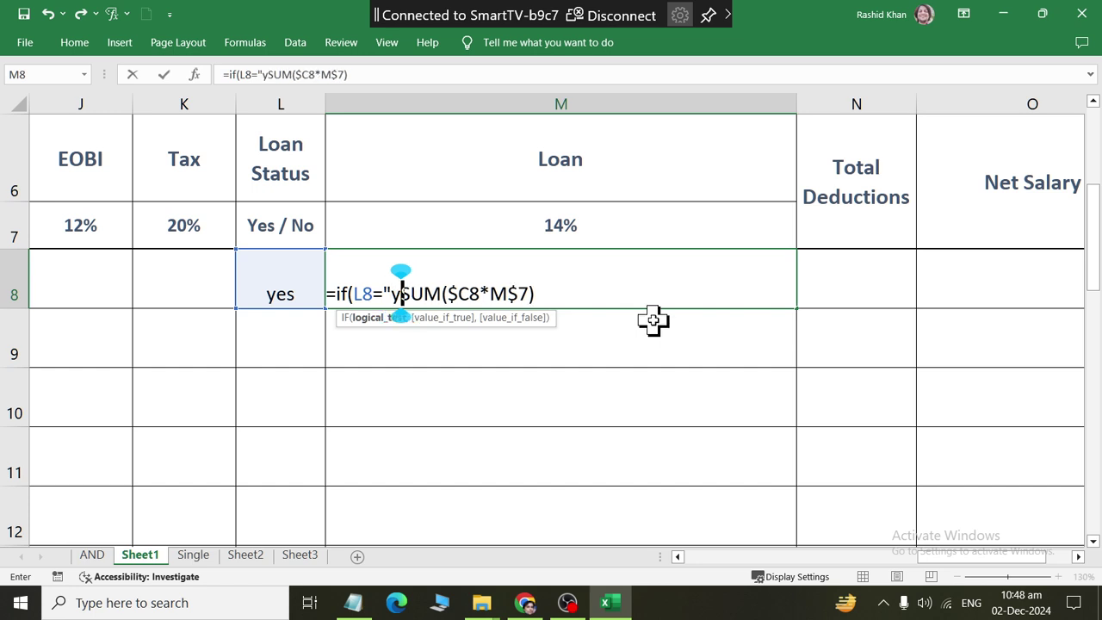
text(es")
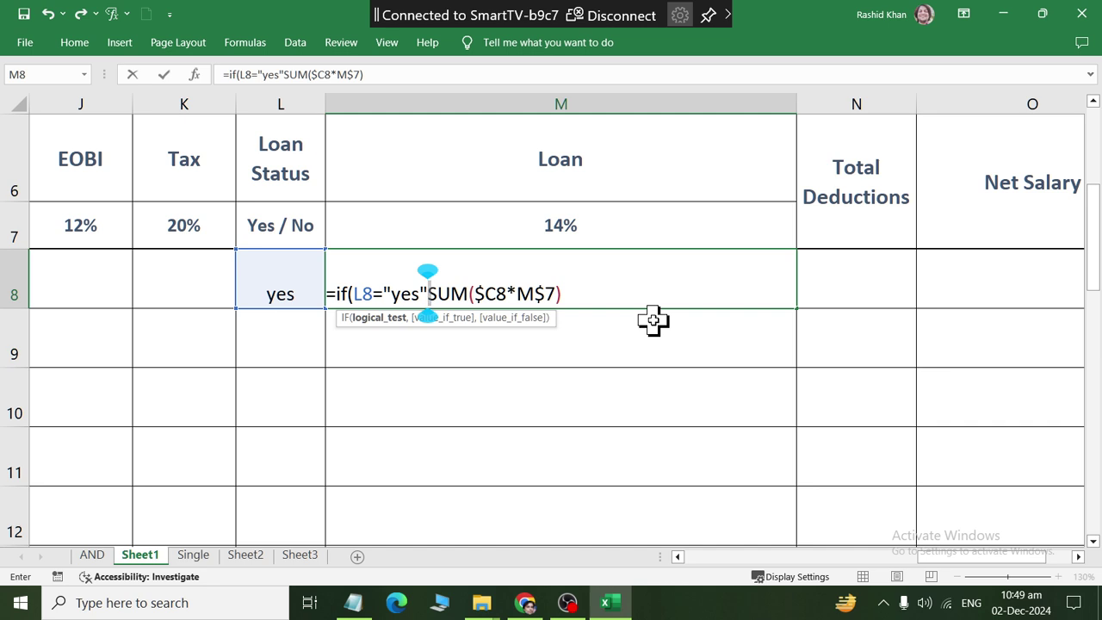
text(,)
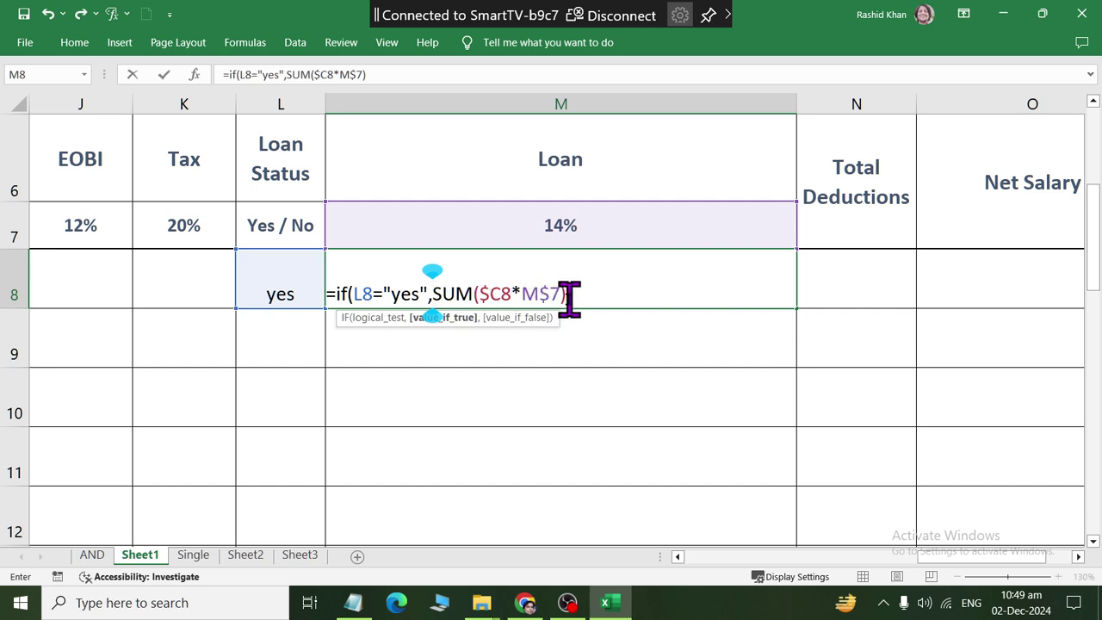
Step: Finish M8 as =if(L8="yes",SUM($C8*M$7),0), giving a Loan of 1,680.00
click(726, 297)
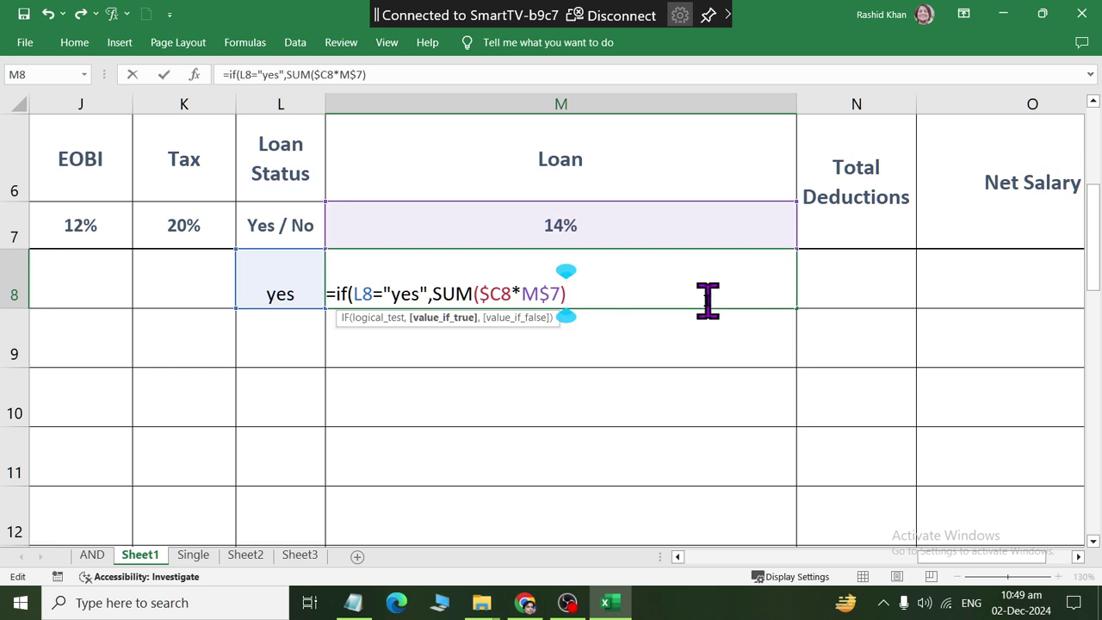
text(,)
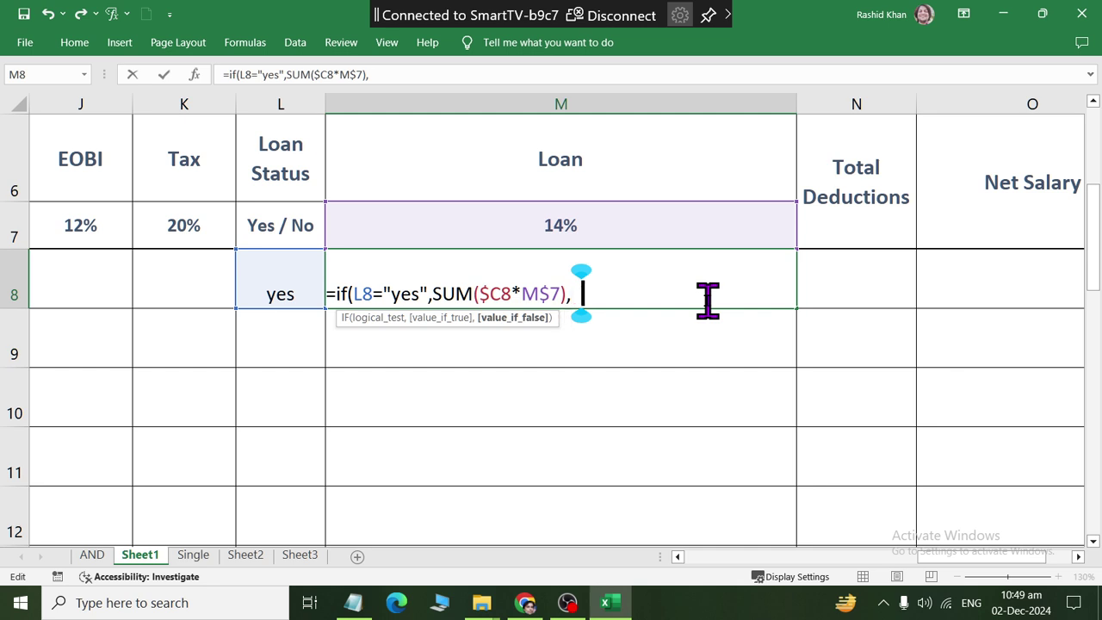
text(0))
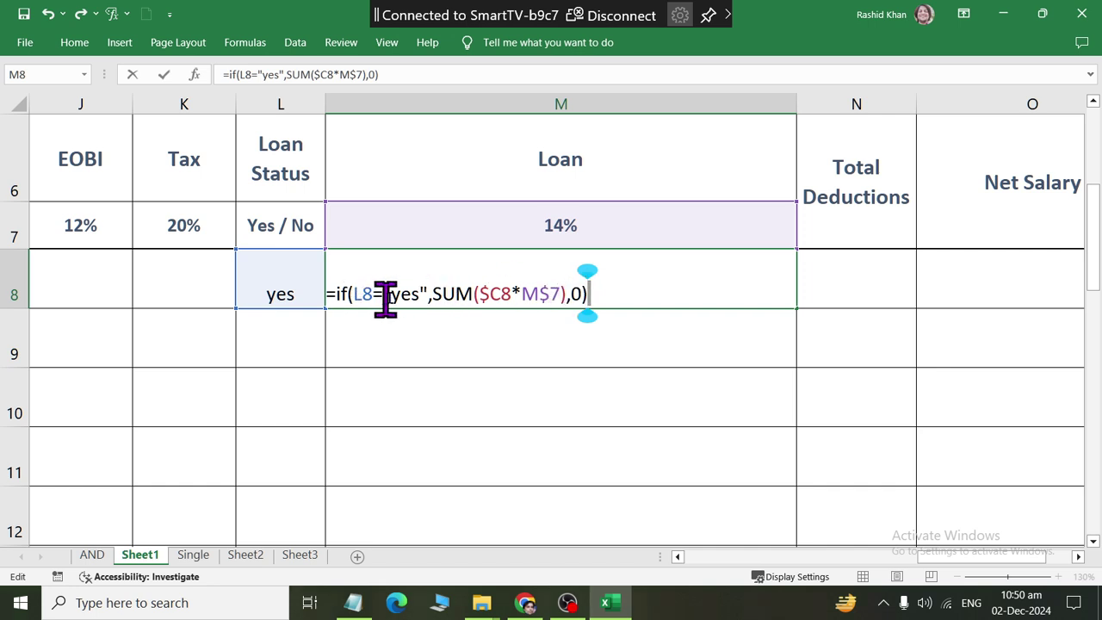
key(Return)
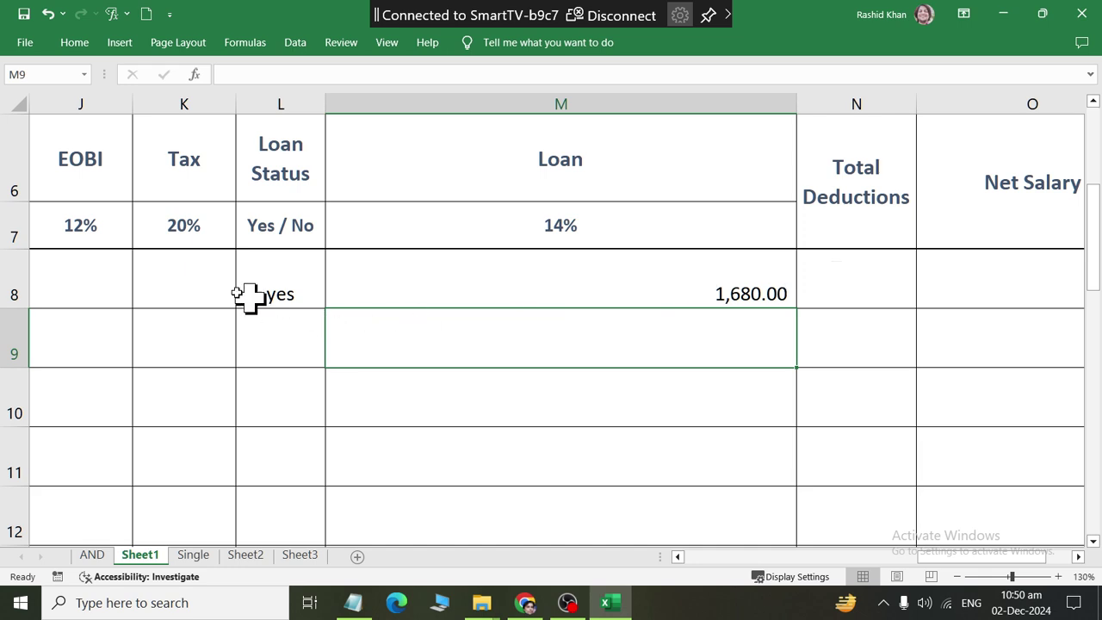
Step: Switch L8's loan status to no and back to yes to test the formula
click(275, 277)
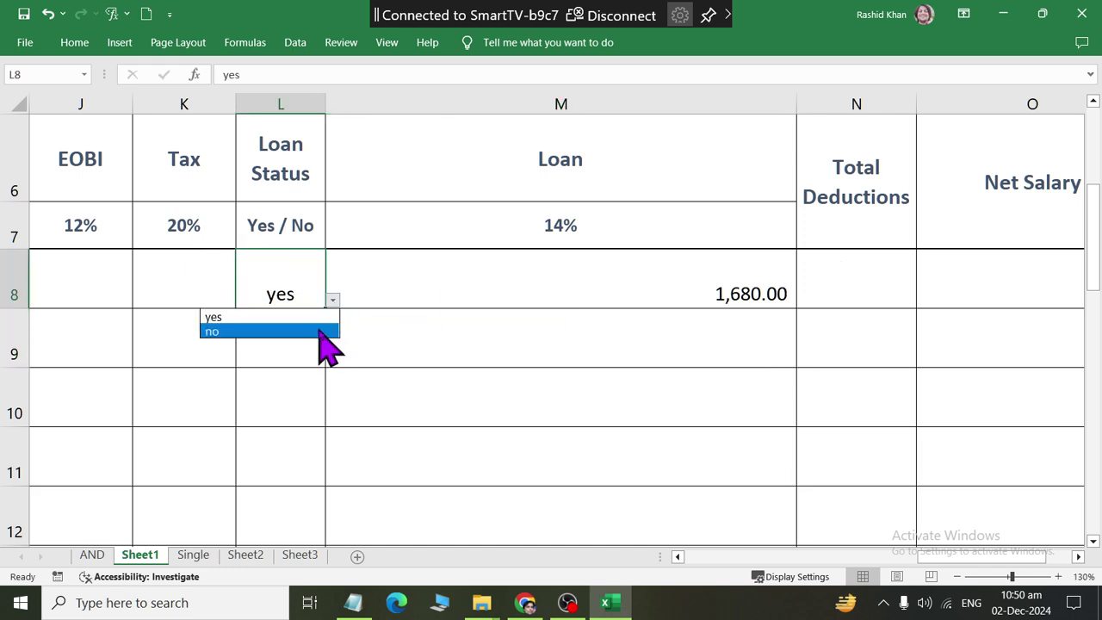
click(316, 329)
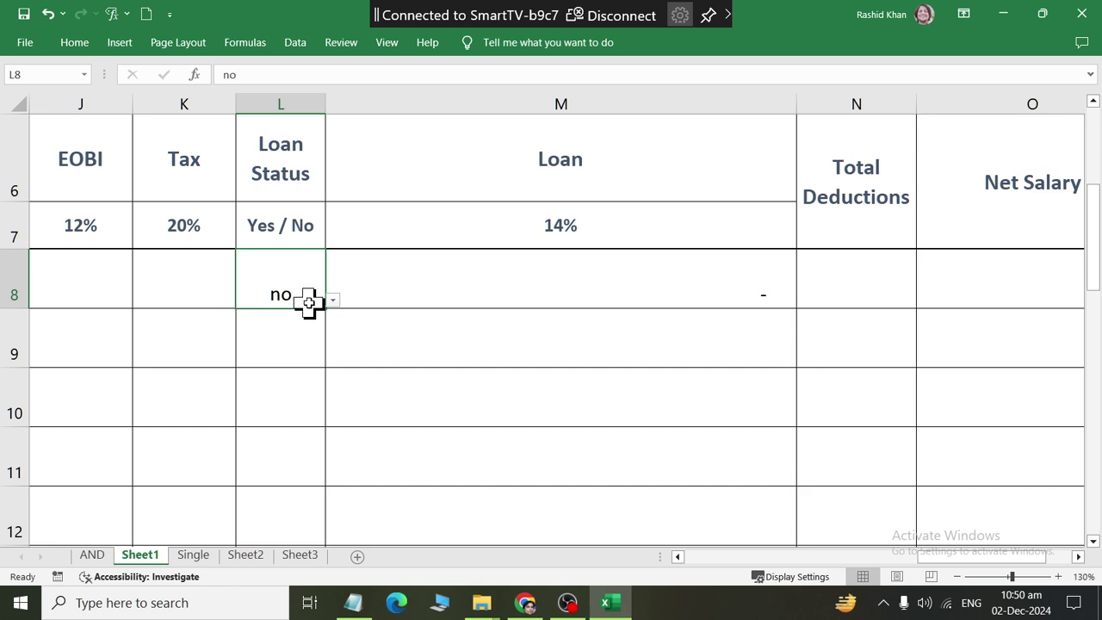
click(332, 301)
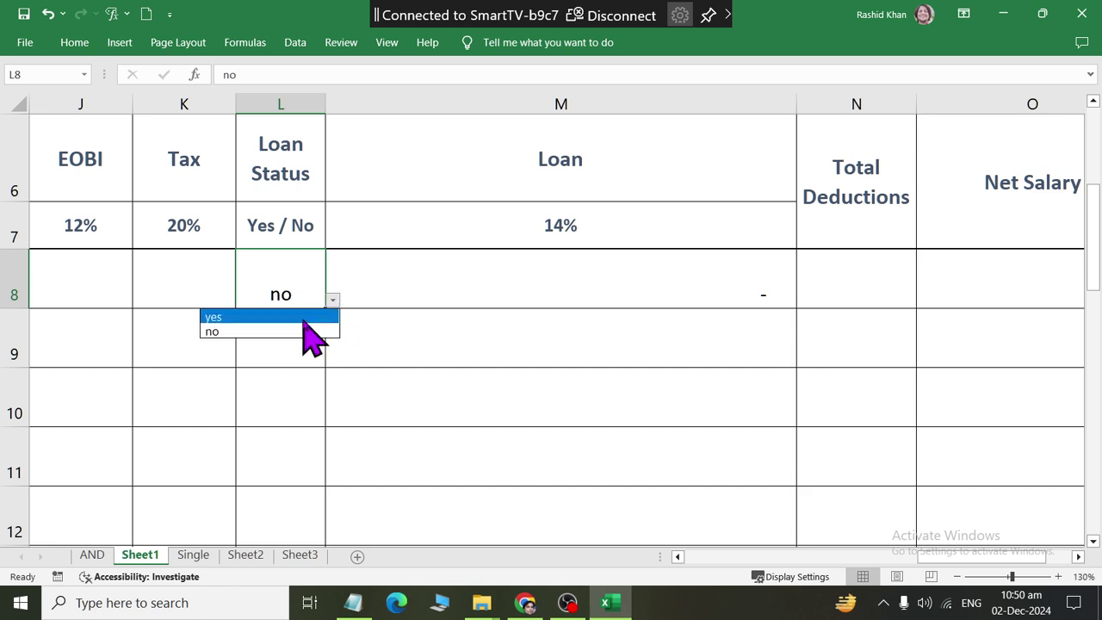
click(306, 317)
Step: Fill M8's loan IF formula down column M to row 27
click(758, 300)
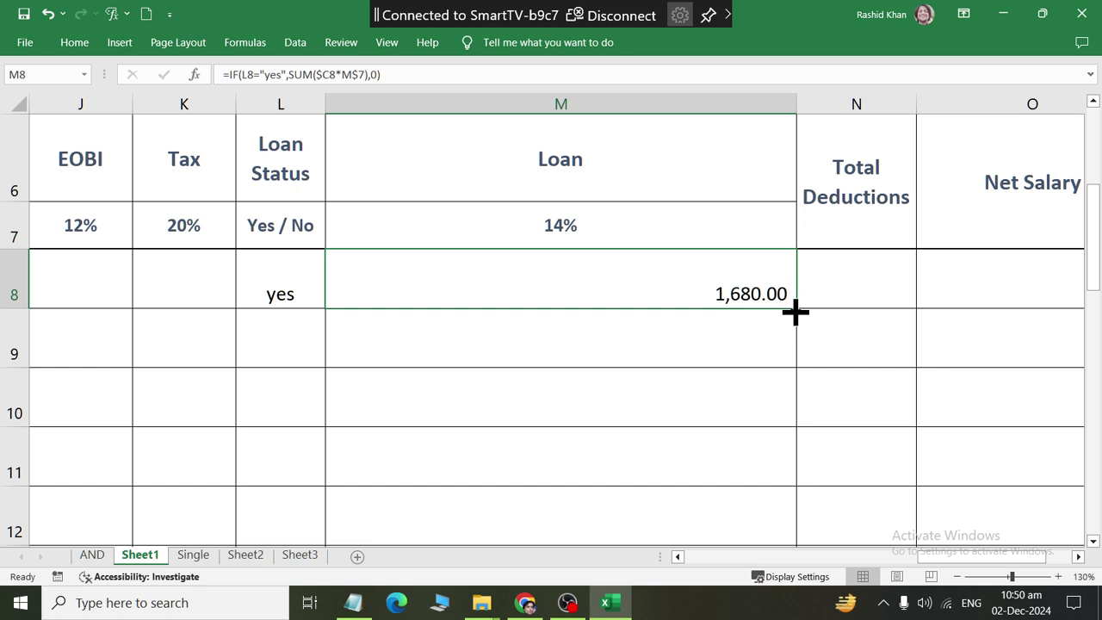
drag(800, 312, 840, 611)
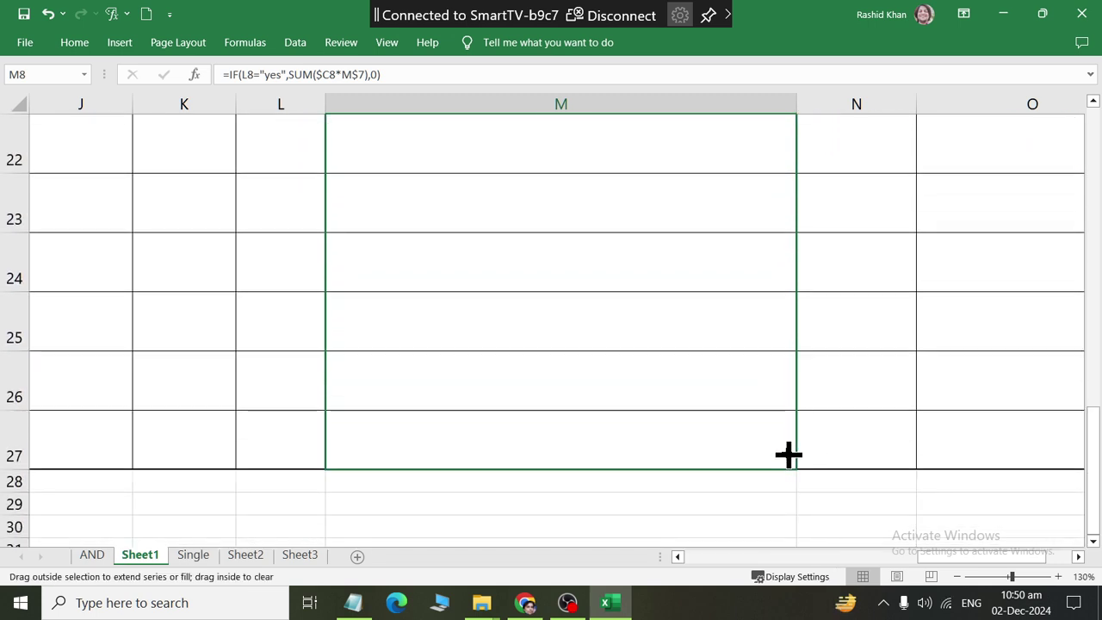
drag(840, 611, 787, 453)
scroll(425, 372, up, 5)
ctrl+scroll(583, 273, down, 4)
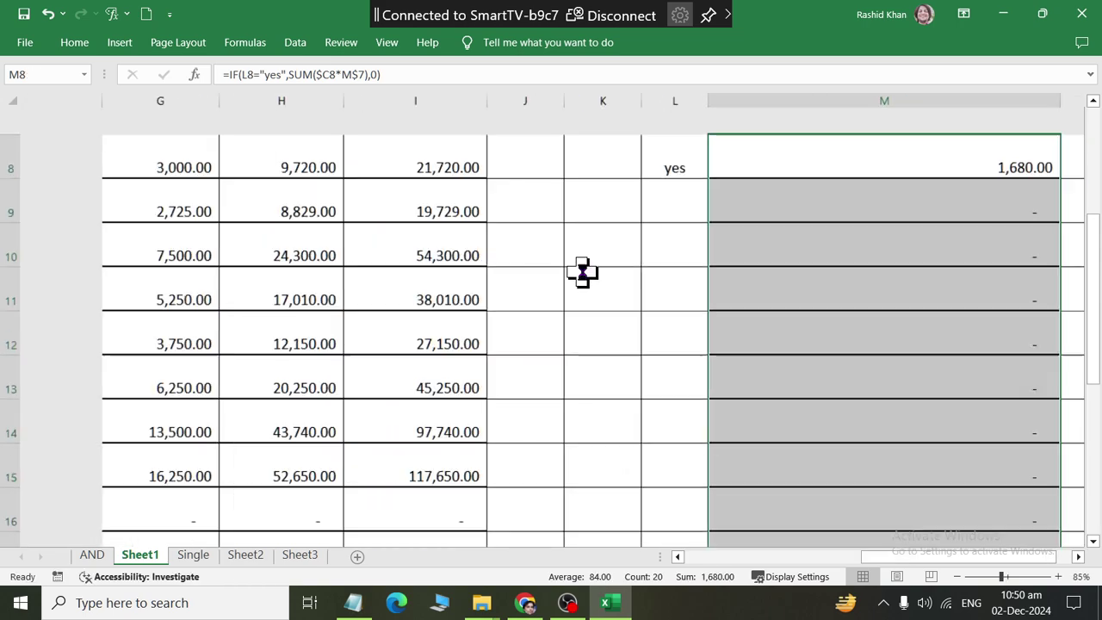
ctrl+scroll(691, 310, up, 1)
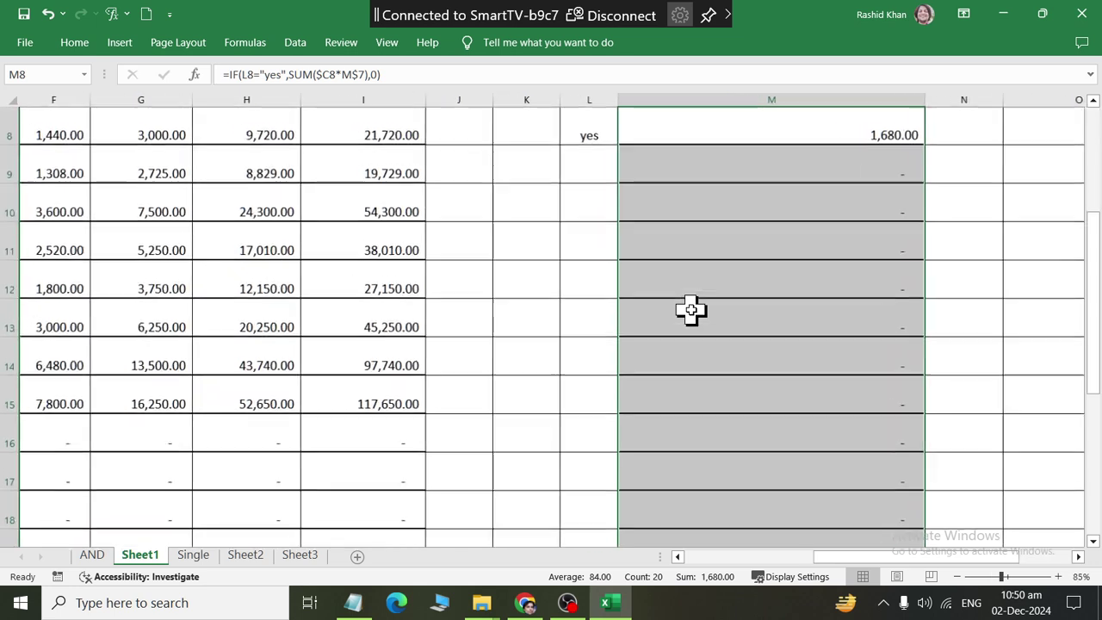
scroll(514, 259, up, 3)
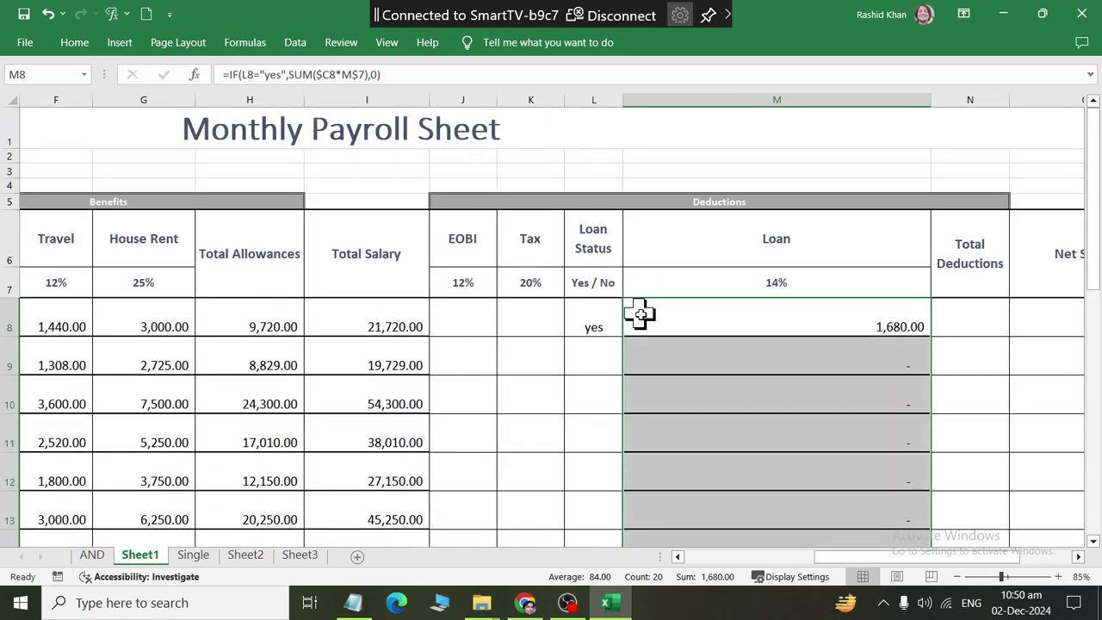
Step: Set loan statuses L9 to L13 to yes, no, no, yes, yes
click(601, 356)
click(631, 368)
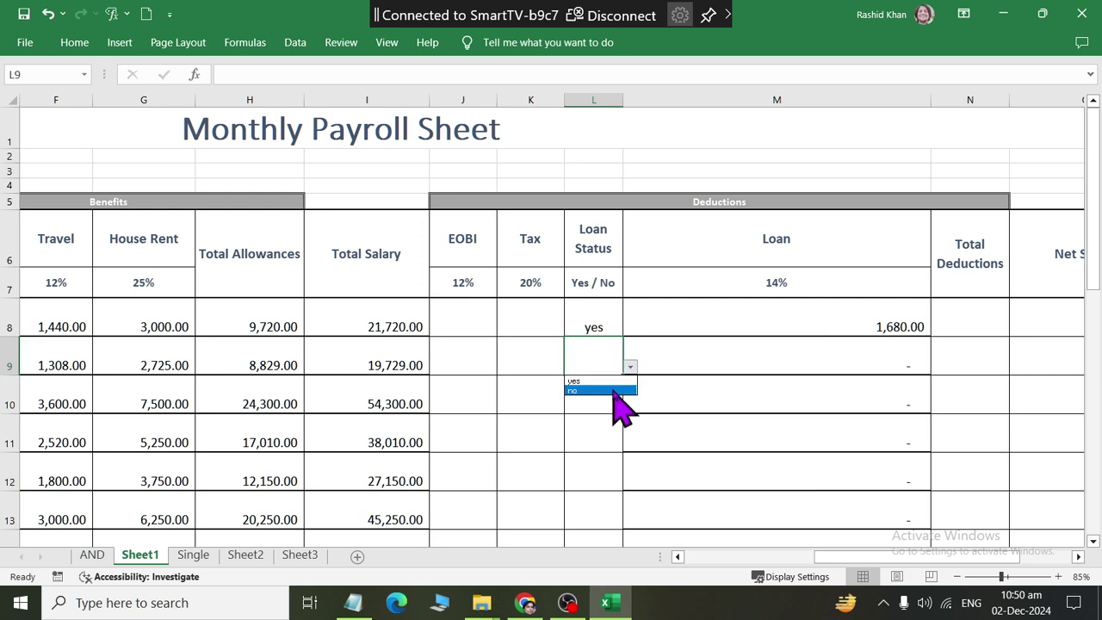
click(604, 381)
click(614, 403)
click(629, 406)
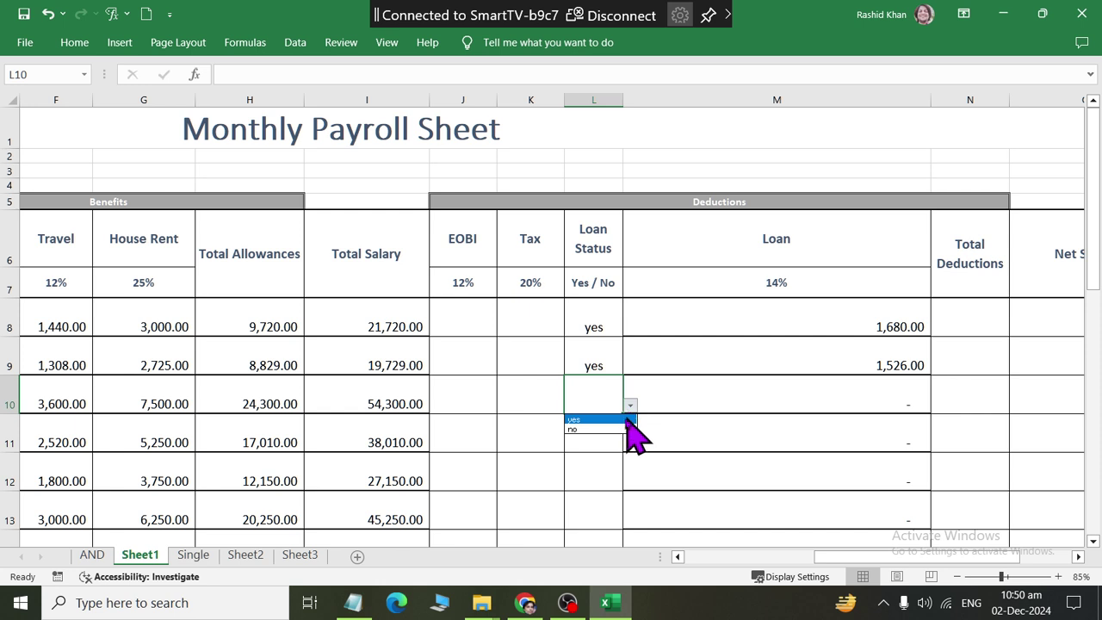
click(622, 429)
click(607, 433)
click(630, 443)
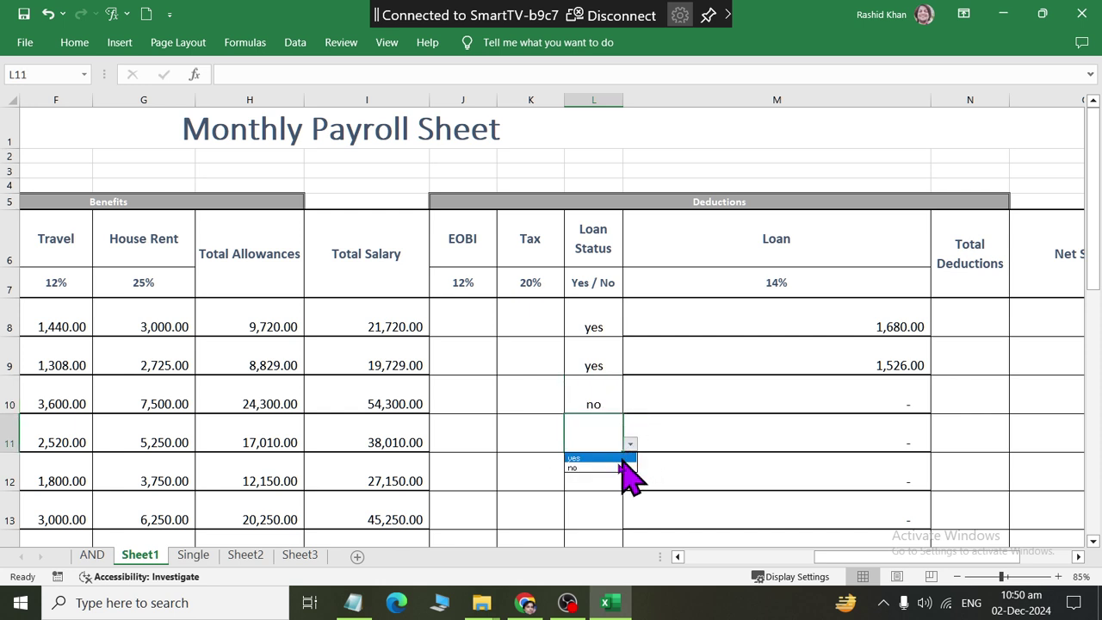
click(600, 468)
click(611, 479)
click(630, 482)
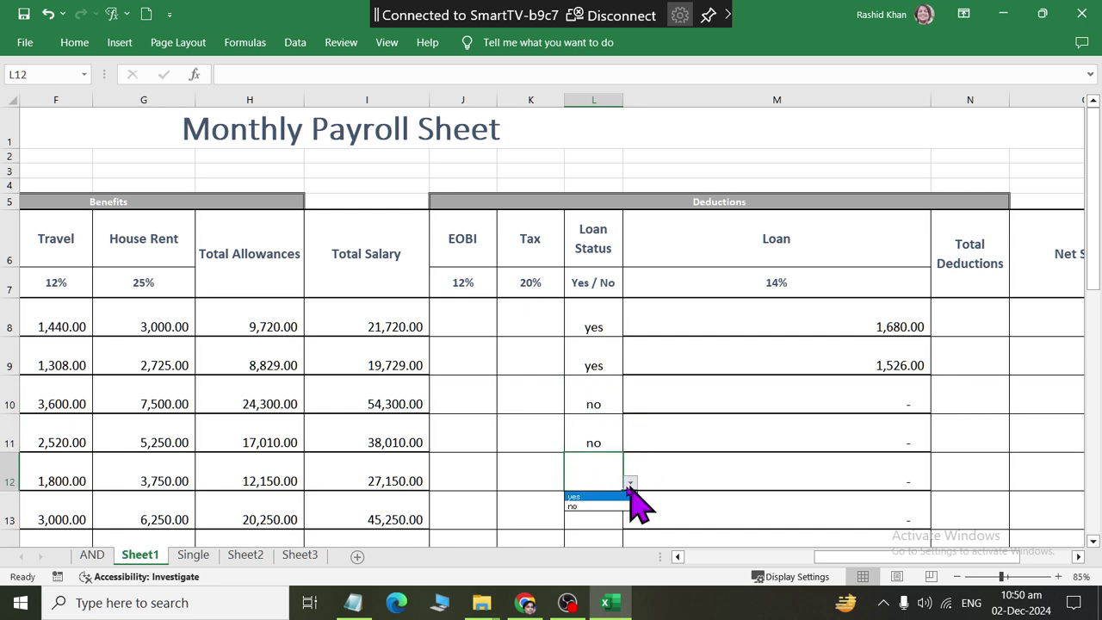
click(622, 508)
click(613, 512)
click(632, 521)
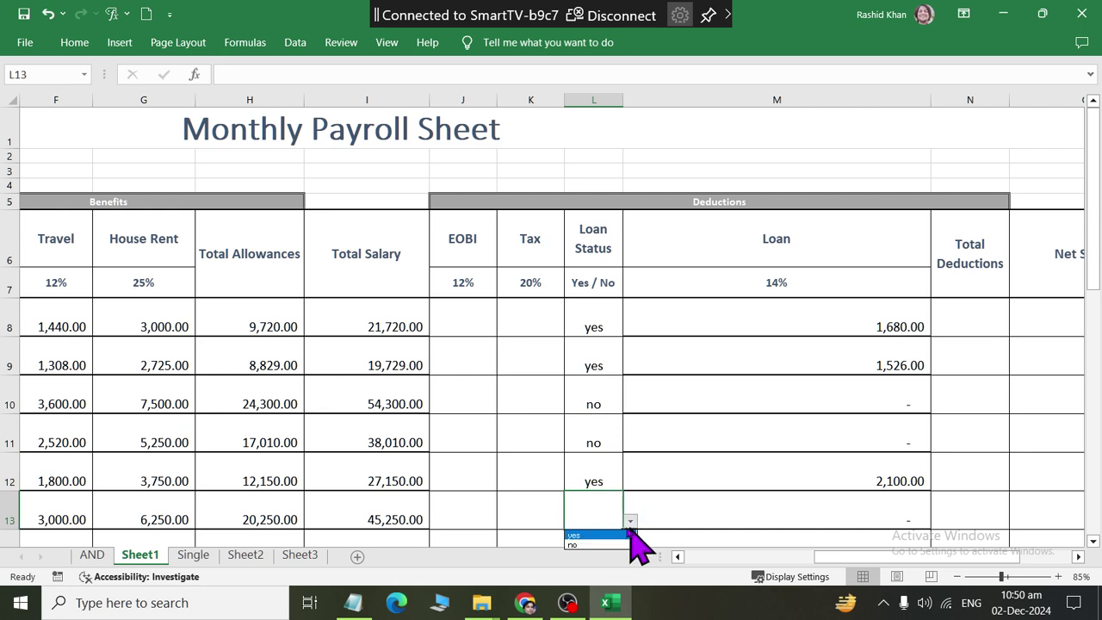
click(620, 531)
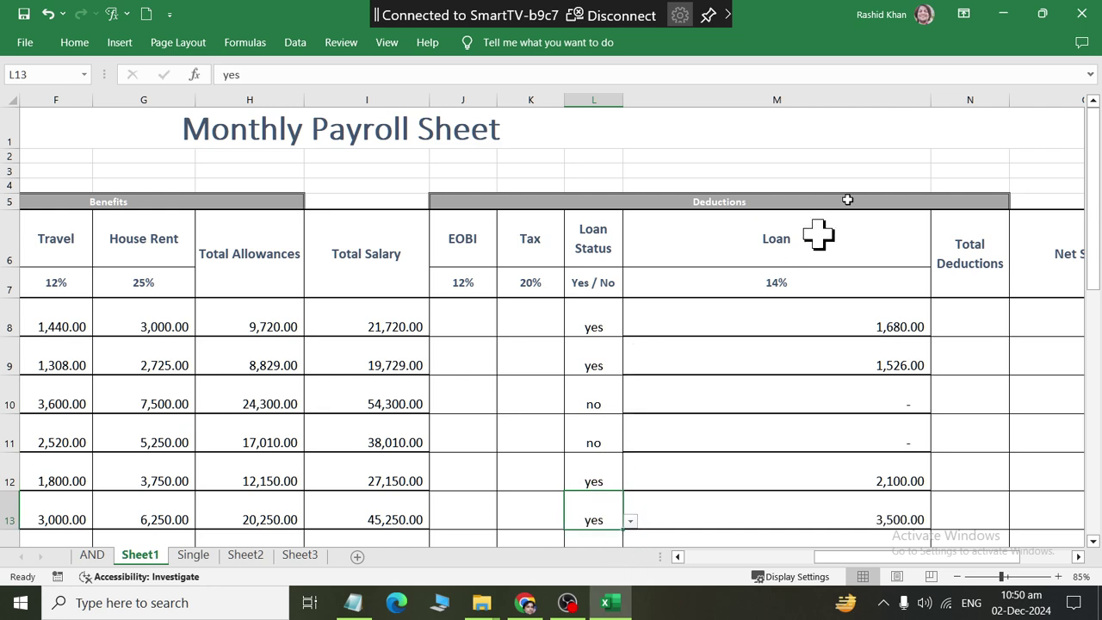
Step: Narrow the Loan column so Net Salary fits, and check M9's copied formula
drag(931, 100, 767, 102)
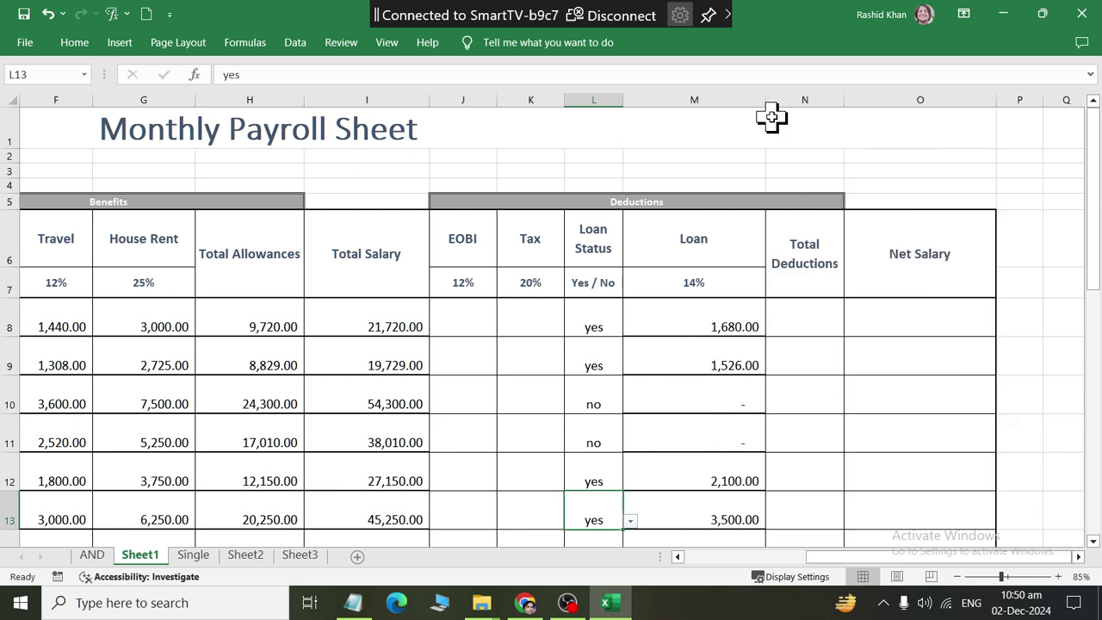
click(637, 355)
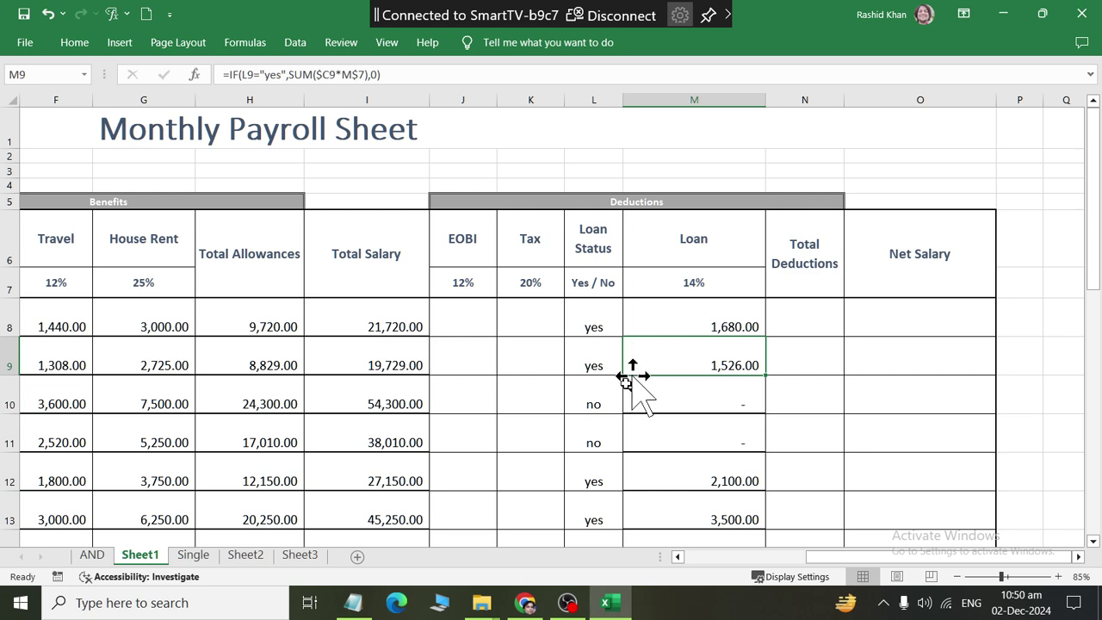
click(354, 605)
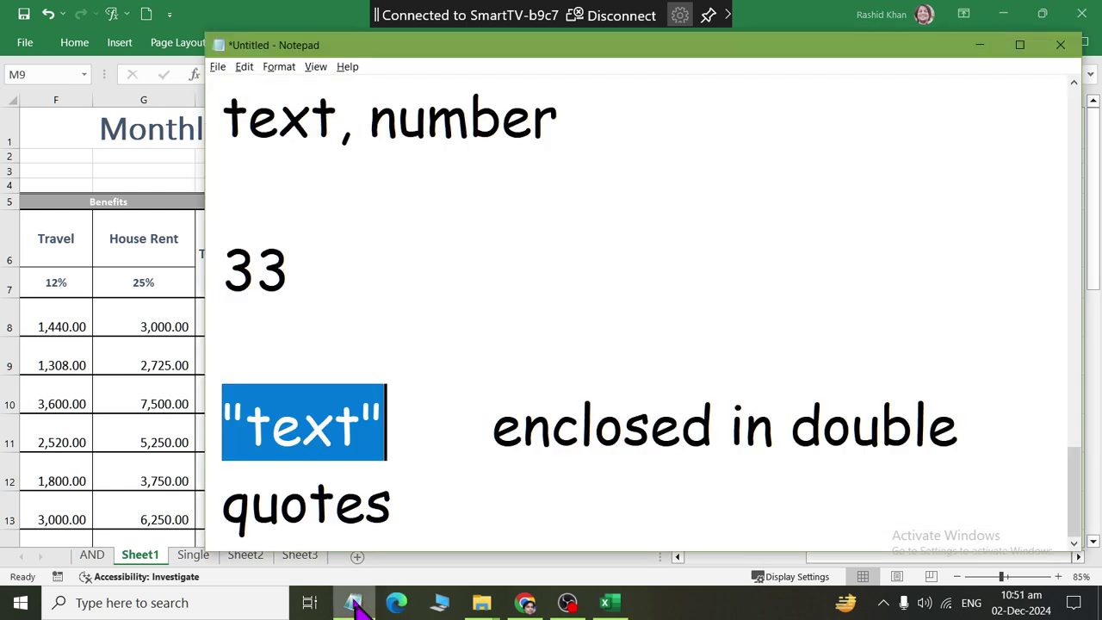
click(504, 482)
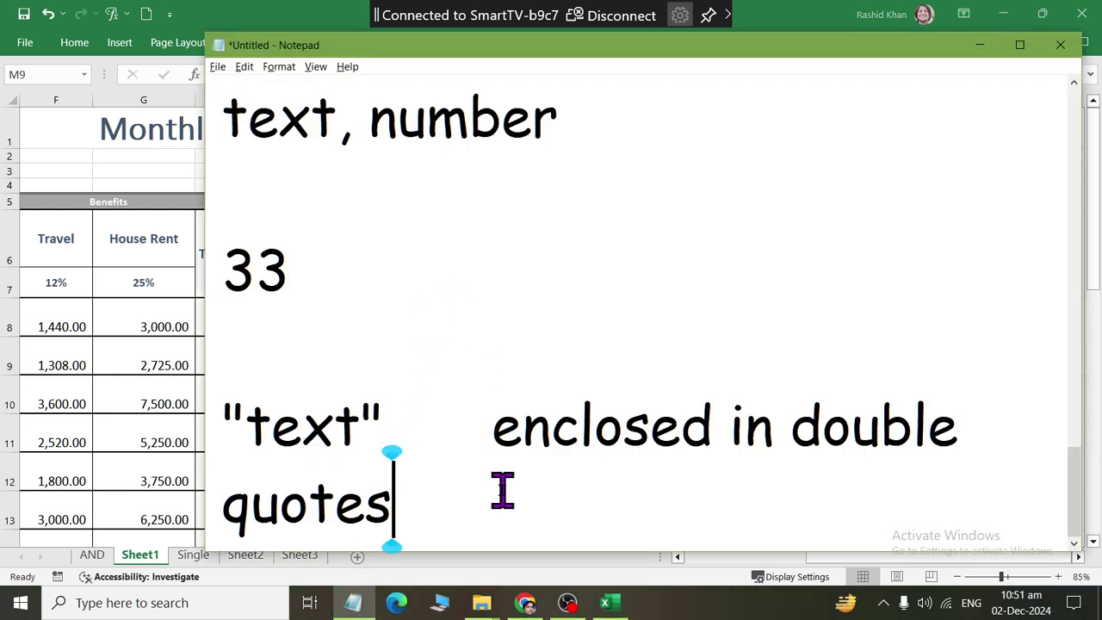
key(alt+Tab)
click(78, 405)
click(6, 398)
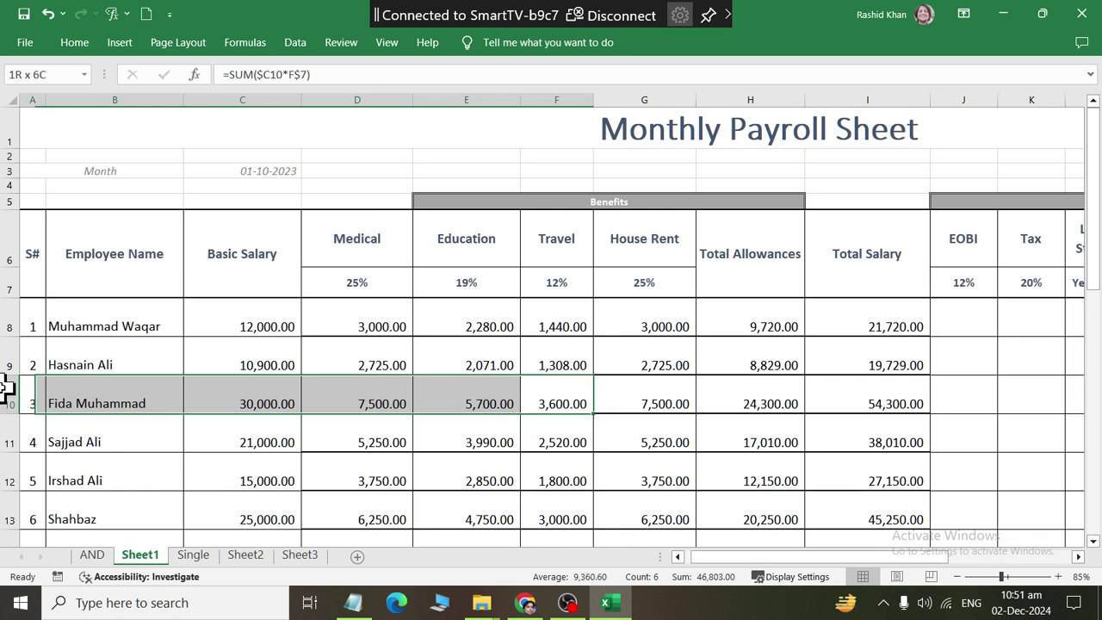
drag(284, 325, 261, 521)
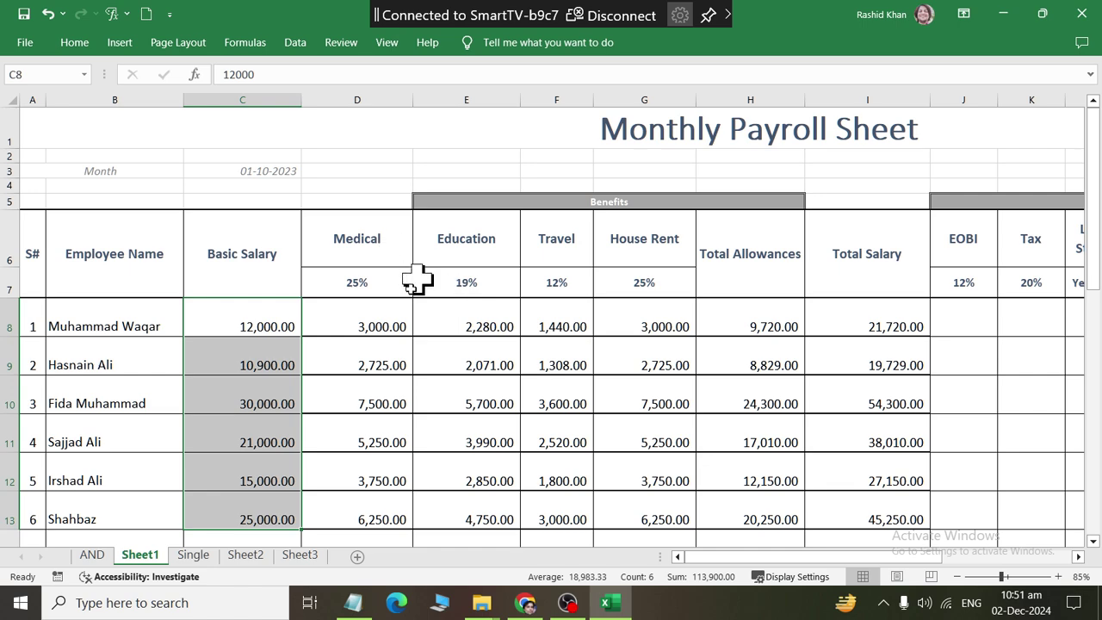
drag(261, 314, 245, 603)
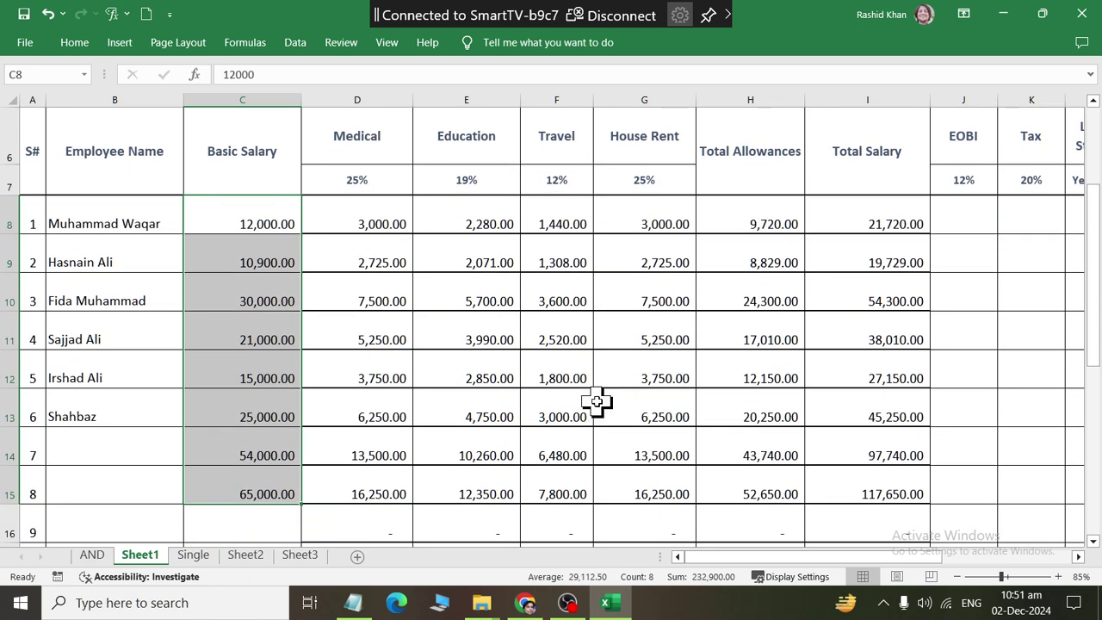
scroll(594, 398, up, 2)
click(597, 271)
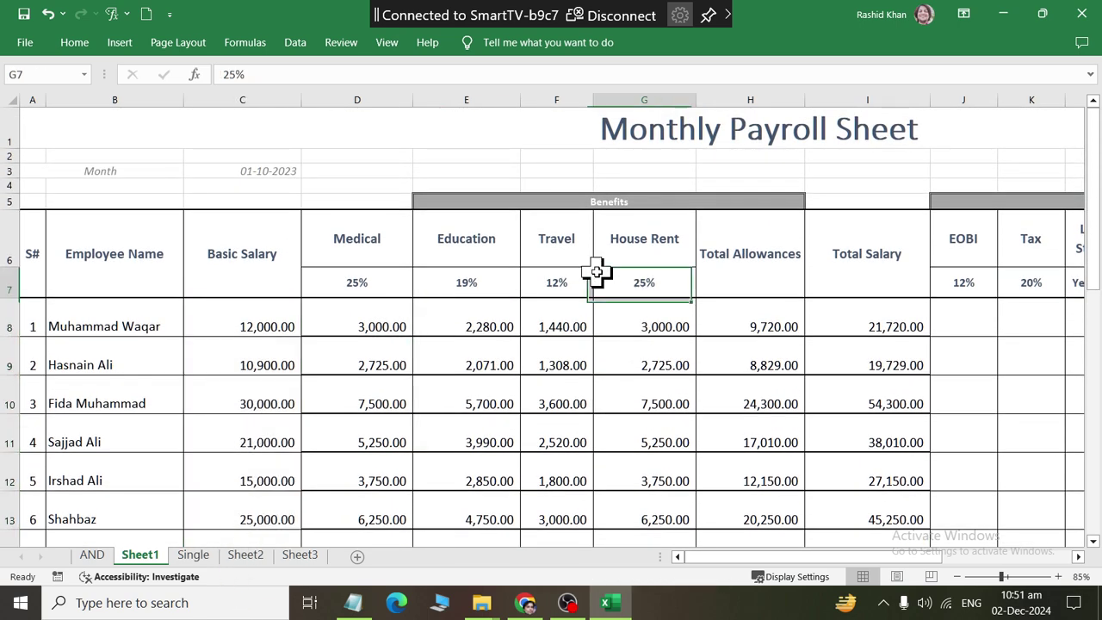
click(554, 277)
click(486, 272)
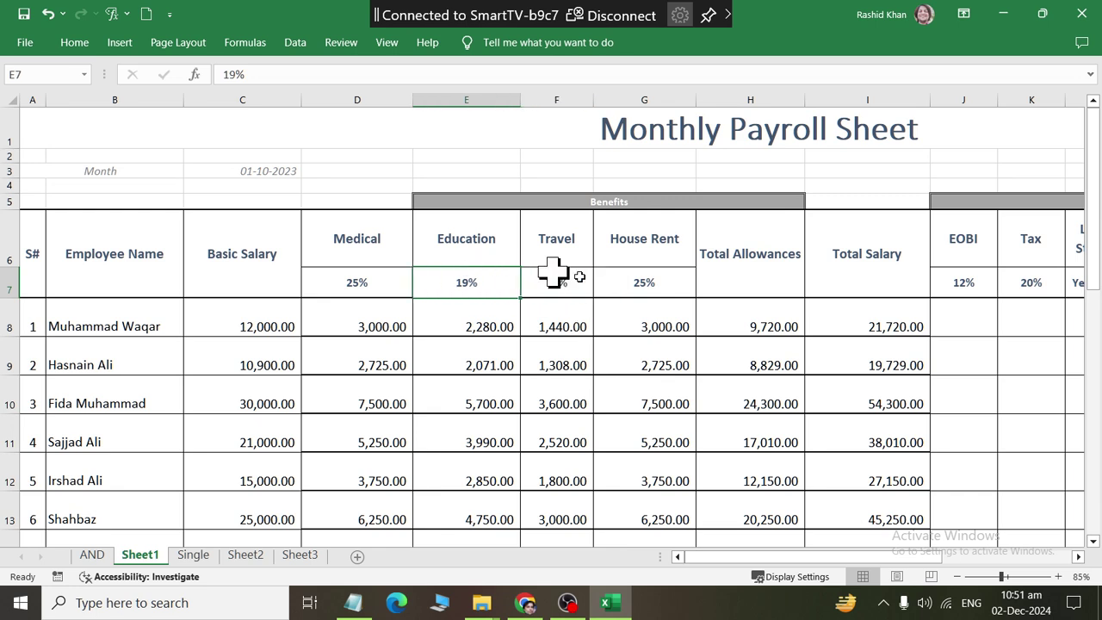
click(387, 278)
drag(1062, 310, 1090, 318)
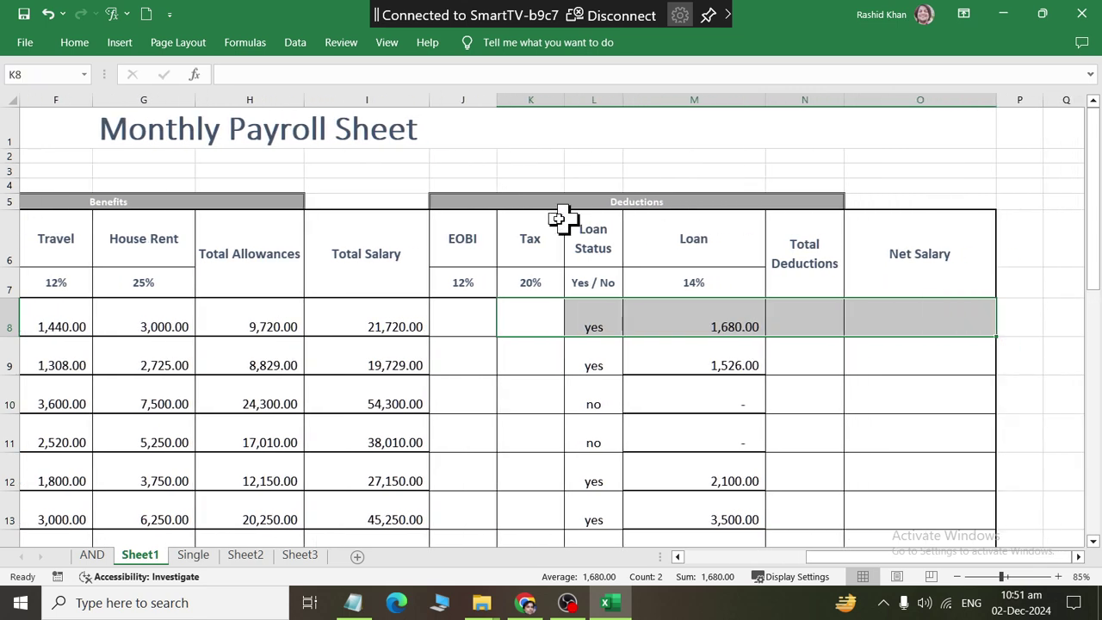
click(534, 281)
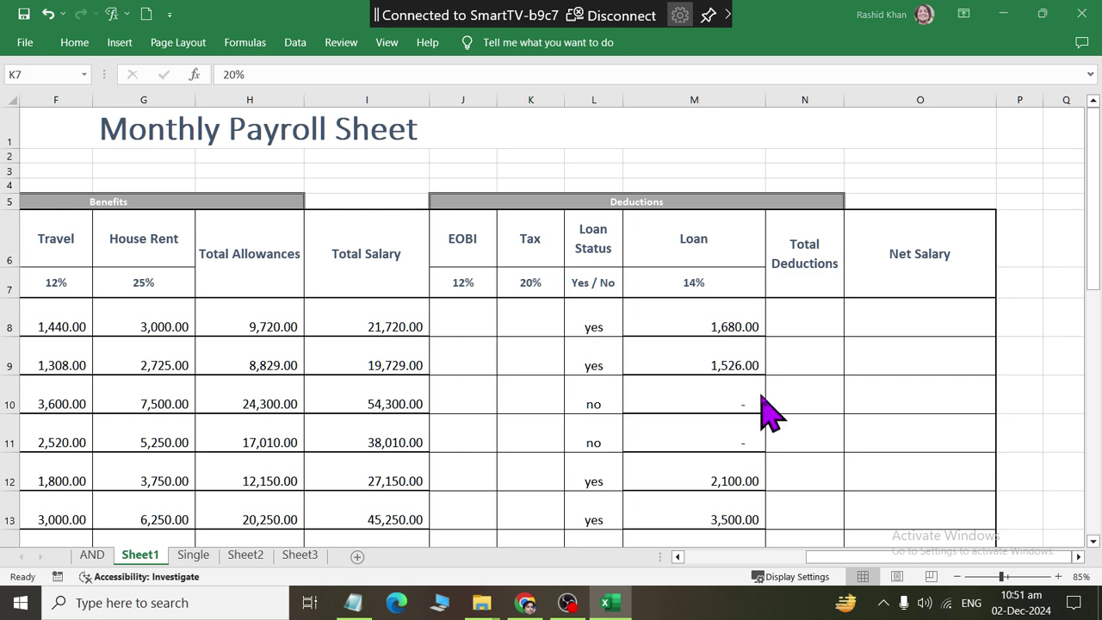
key(alt+Tab)
Step: Add a Tax heading with the brackets '12000 < 0%' and '12000 >= 5%'
key(Return)
key(Return)
key(Return)
text(T)
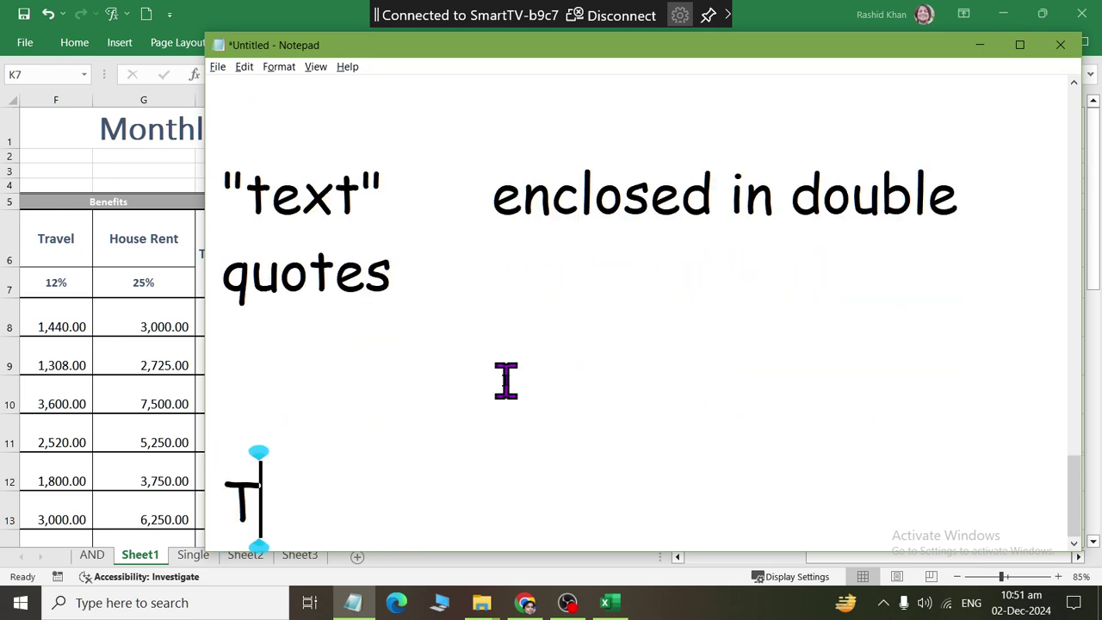
text(ax)
key(Return)
key(Return)
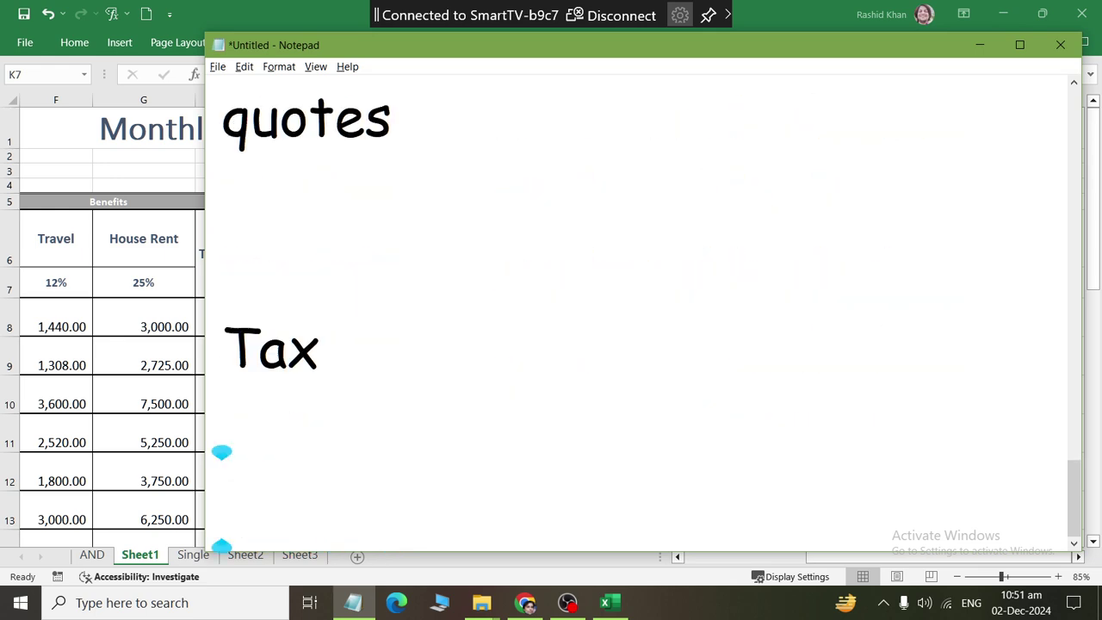
text(12)
text(0)
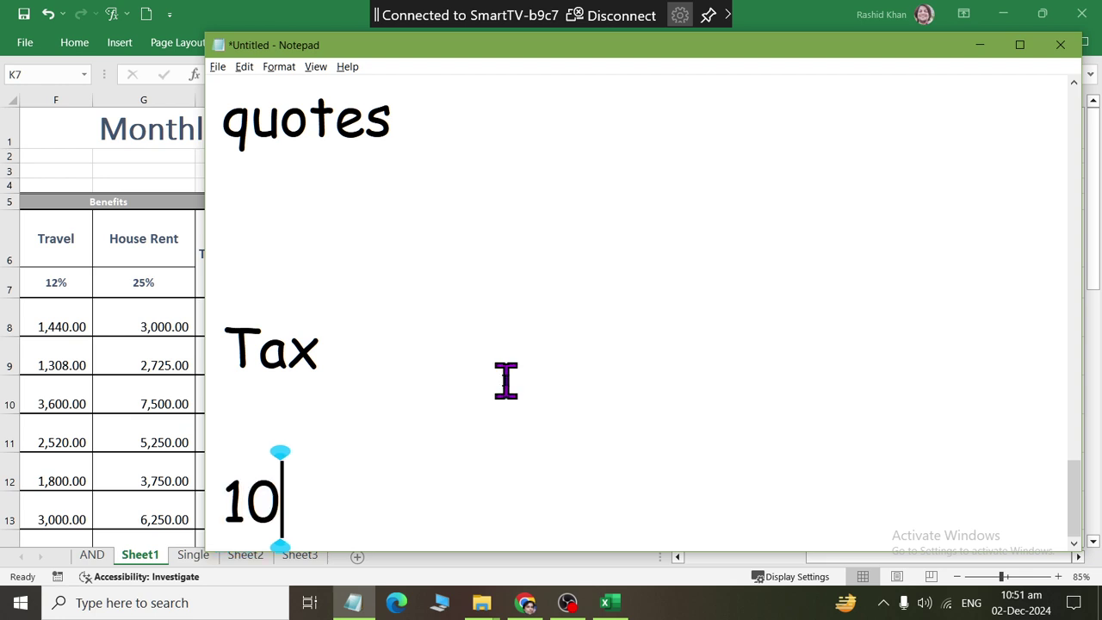
key(BackSpace)
text(20000)
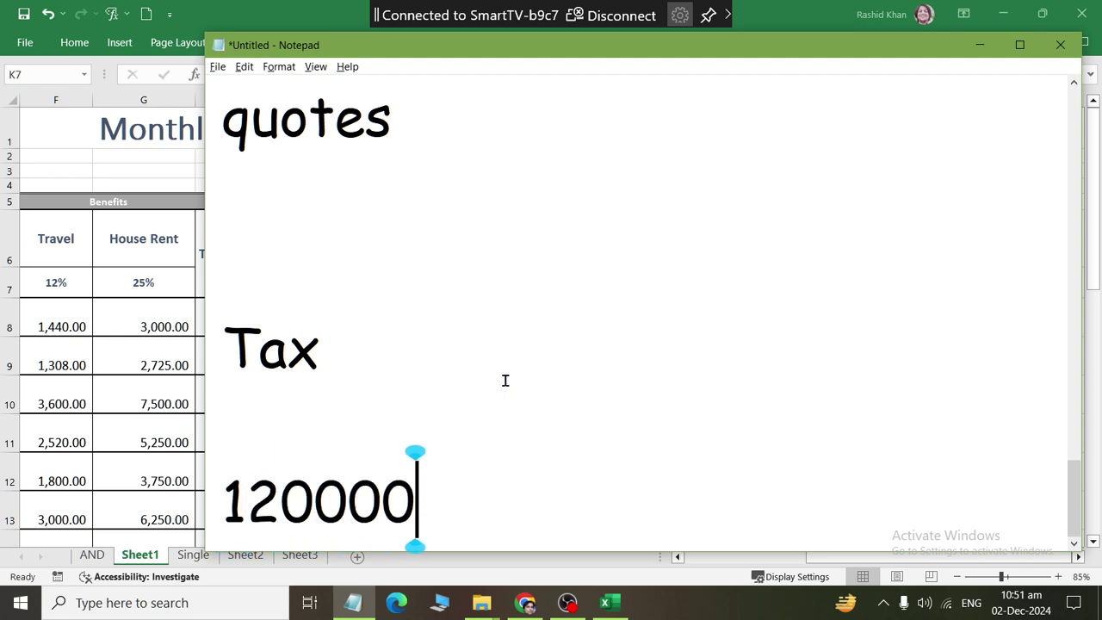
key(BackSpace)
text(>)
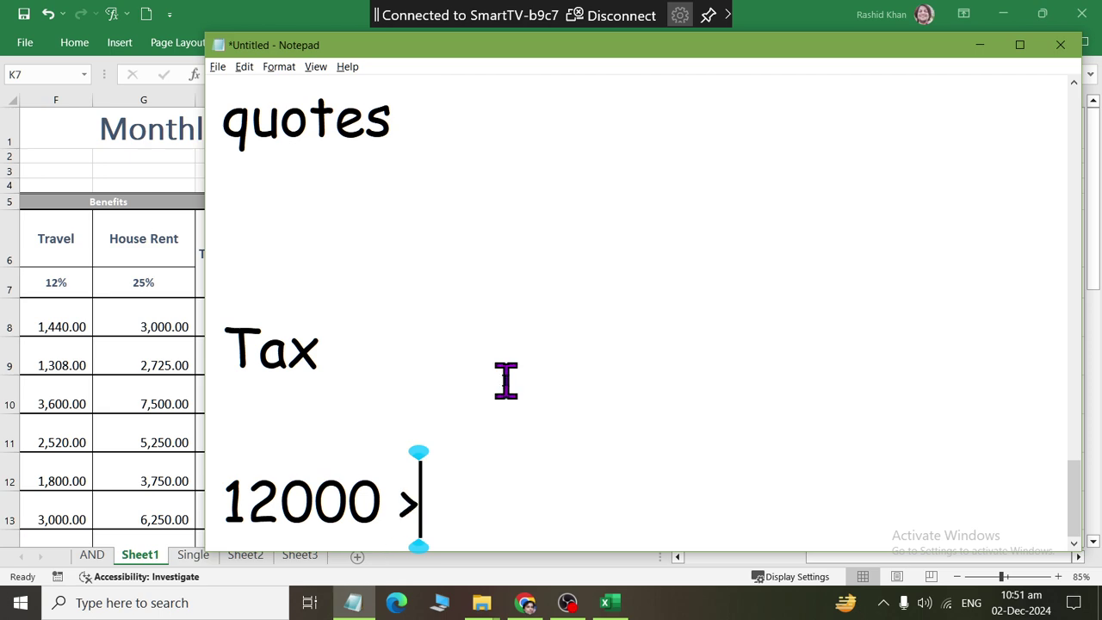
text(=)
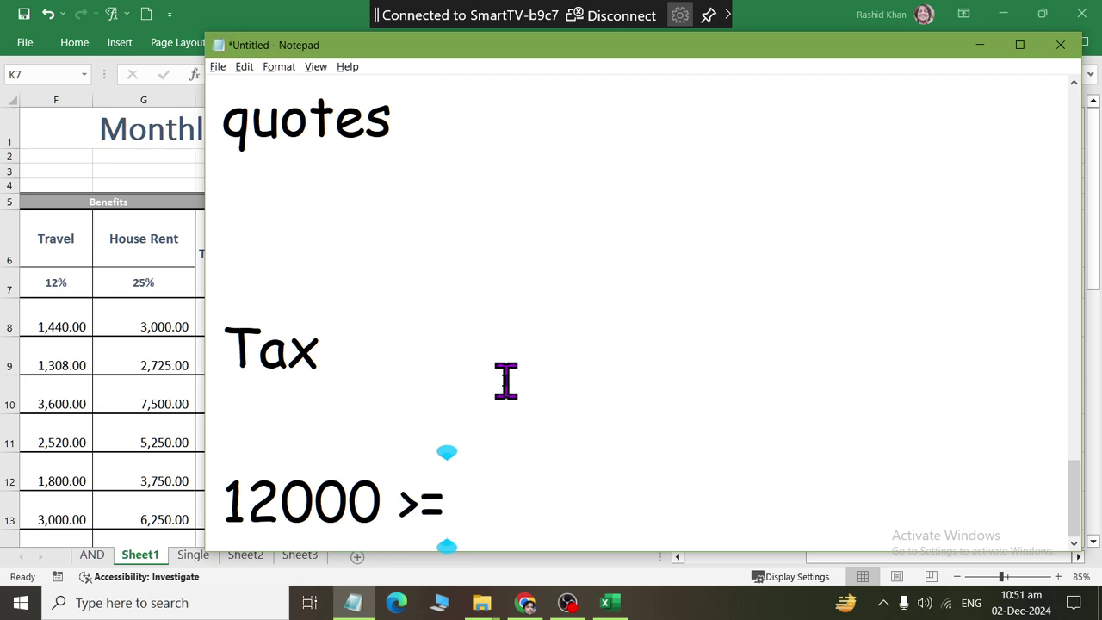
text( 5)
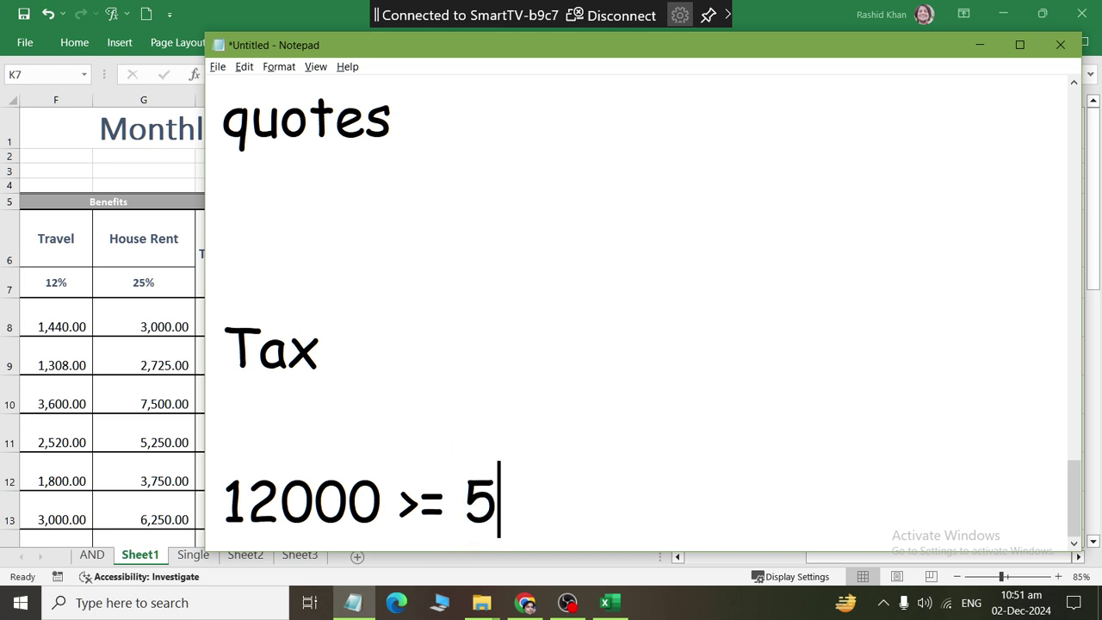
text(%)
key(Up)
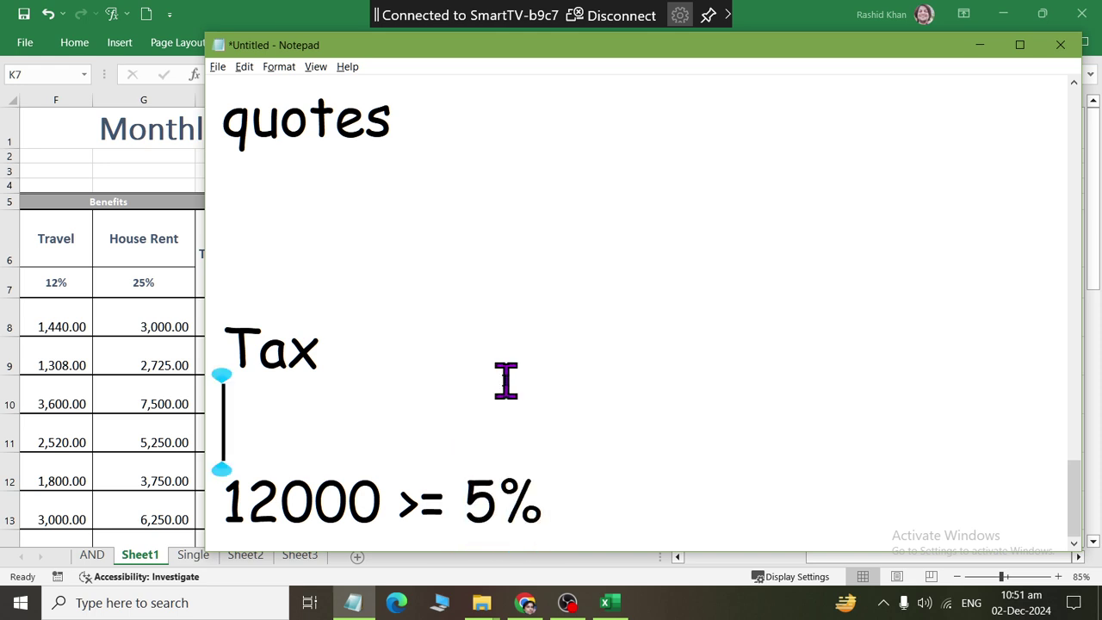
text(12000 < )
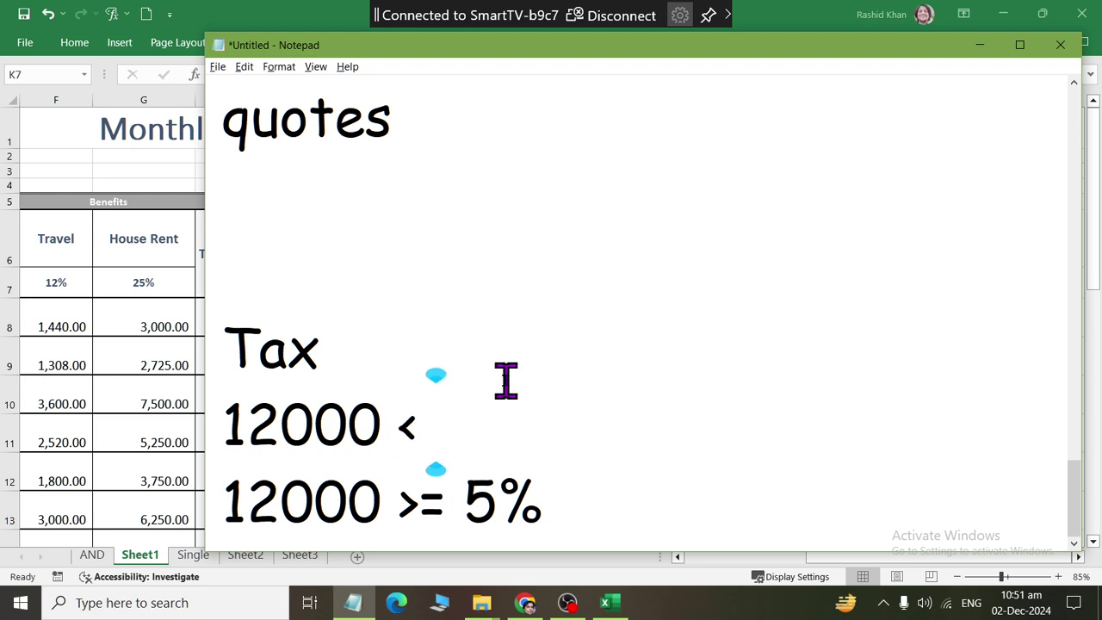
text(0%)
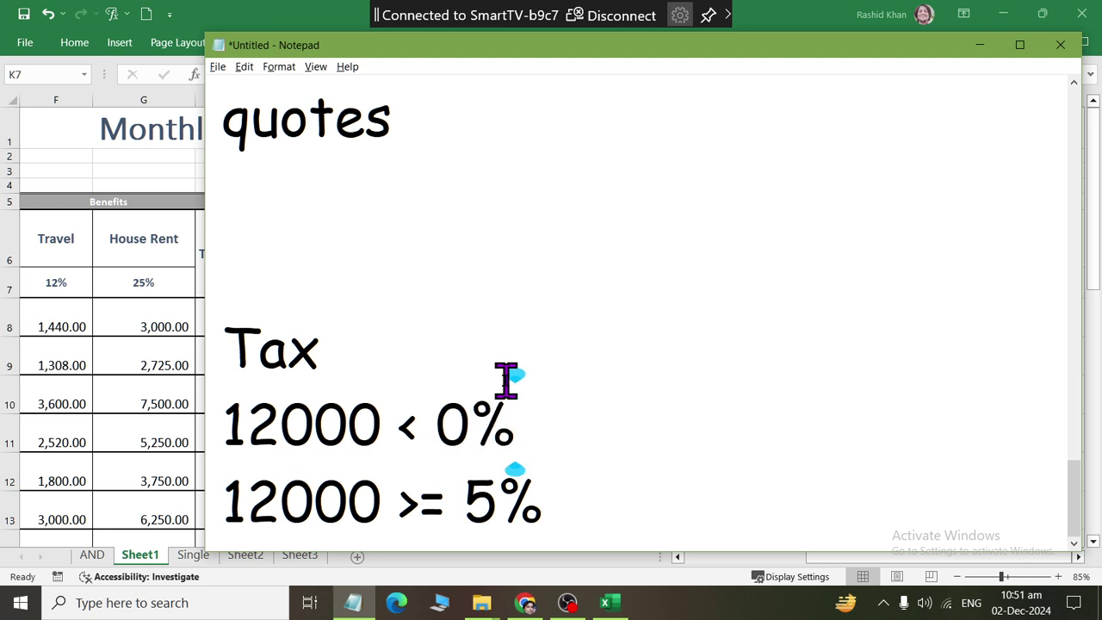
Step: Add the bracket lines '25000 > = 7%' and '50000 >= 12%'
key(Down)
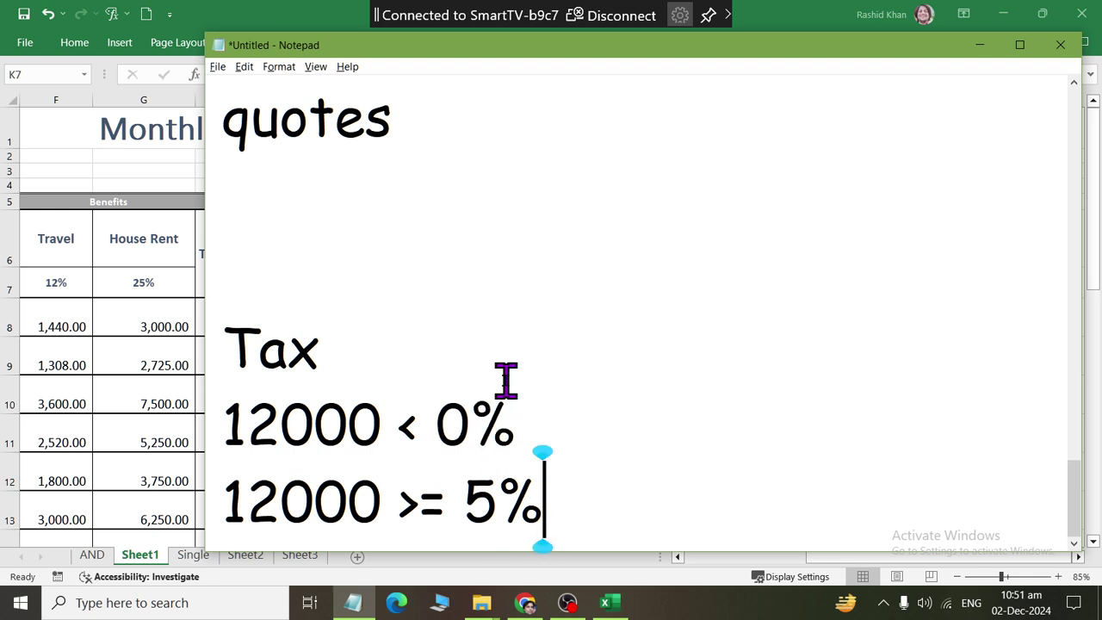
key(Return)
text(25)
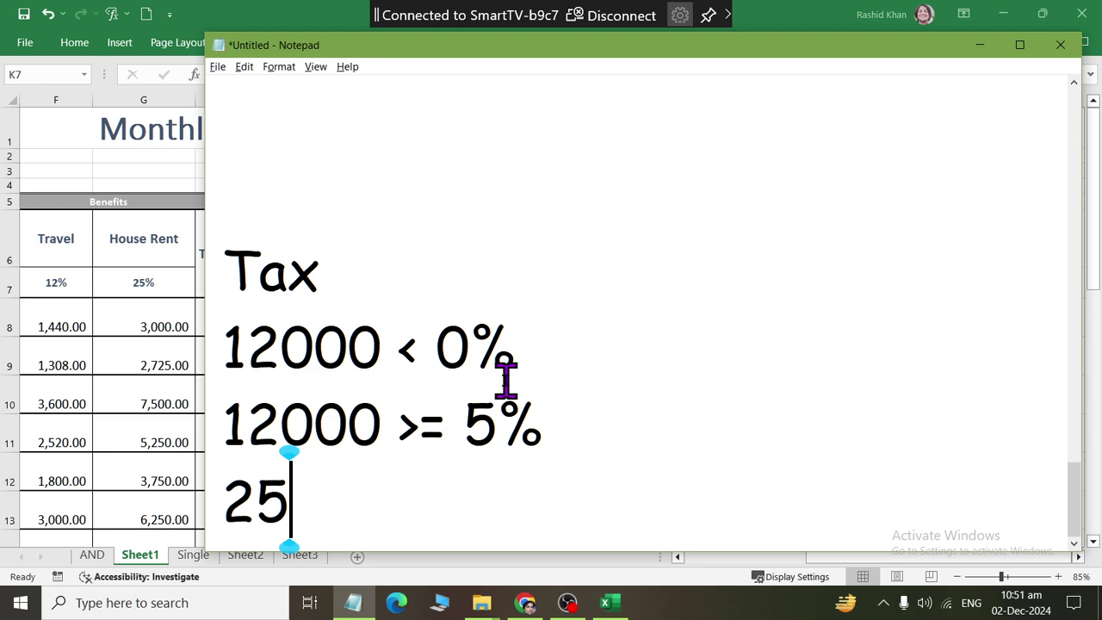
text(000 > = )
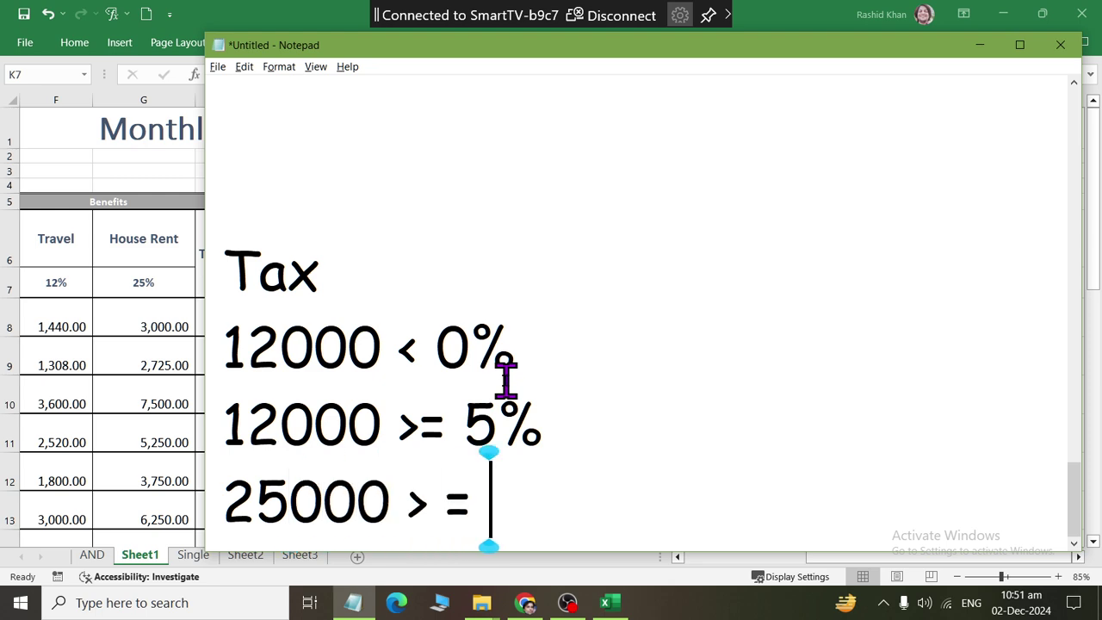
text(7)
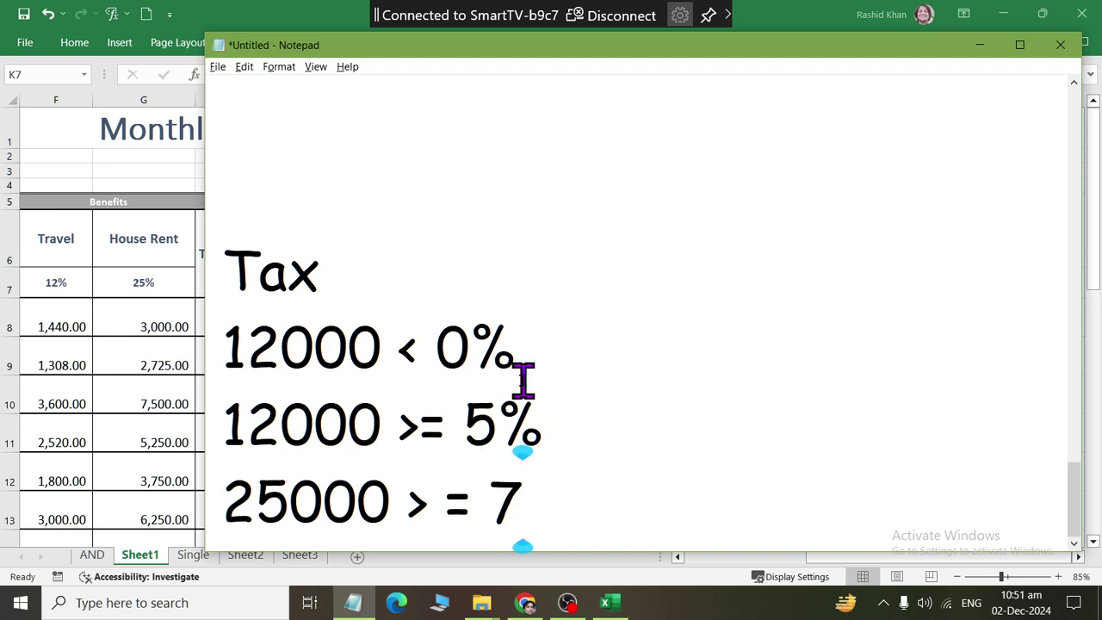
text(%)
key(Return)
text(50000 )
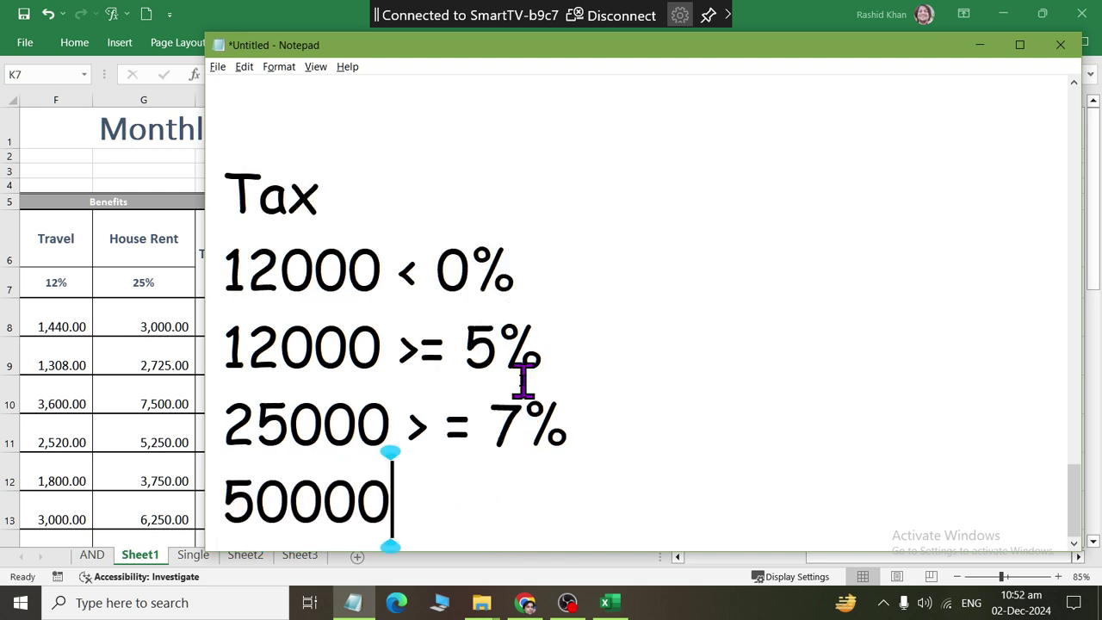
text(>)
key(BackSpace)
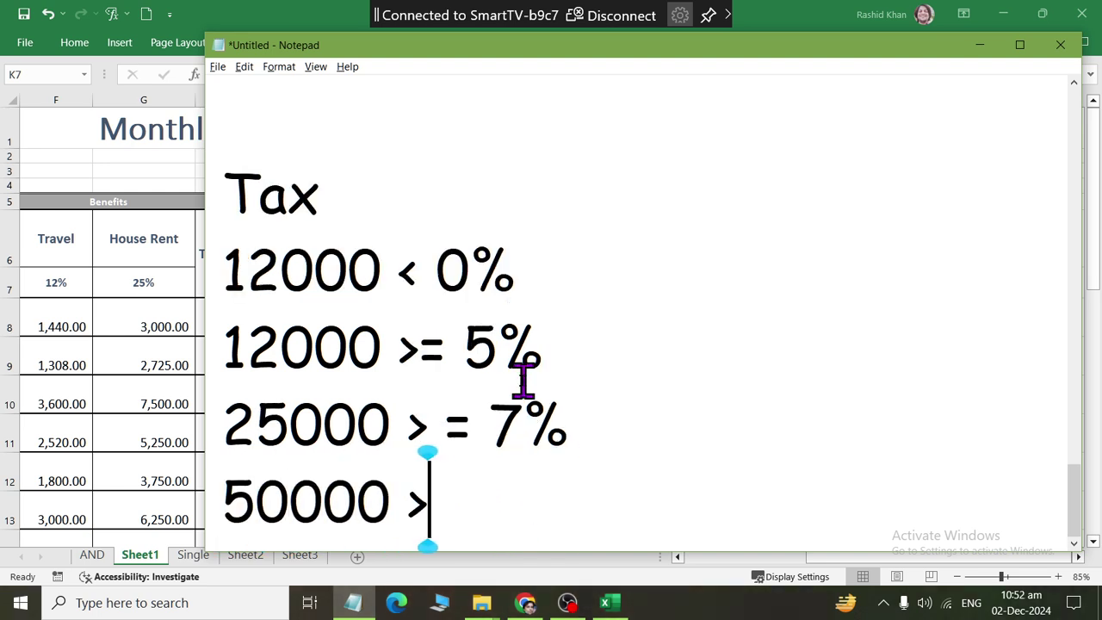
text(= )
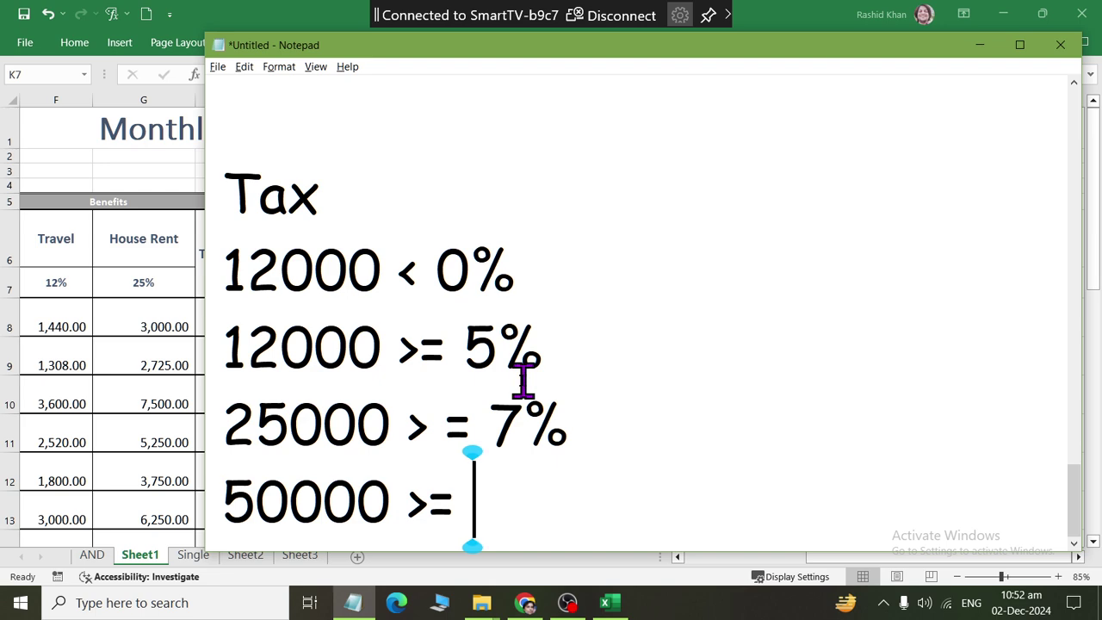
text(12)
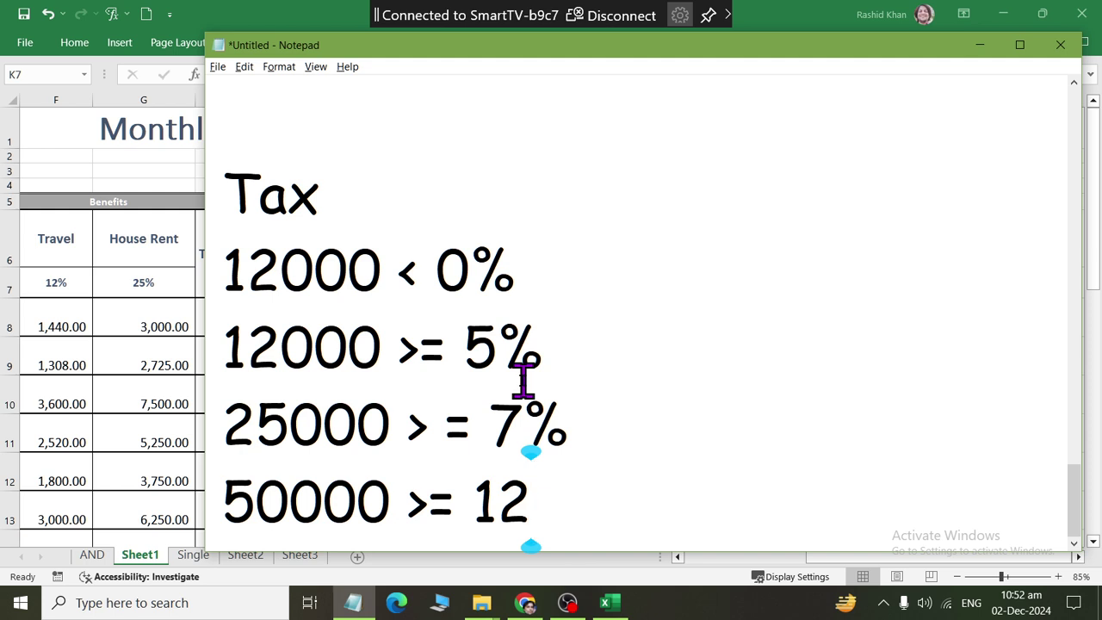
text(%)
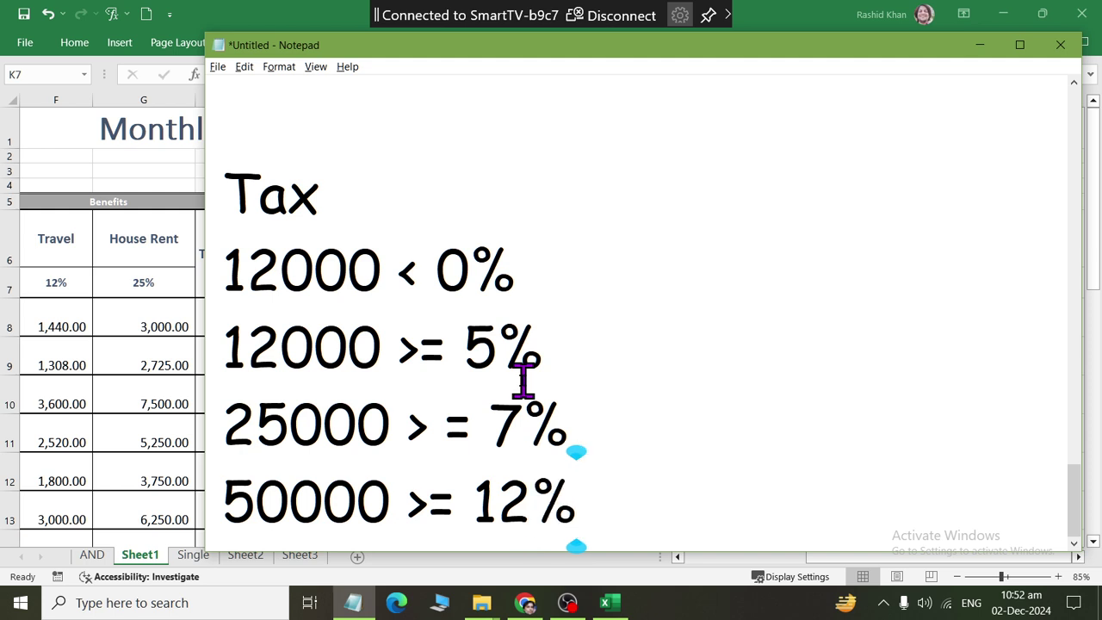
Step: Delete the 25000 and 50000 bracket lines from the notes
drag(630, 511, 213, 423)
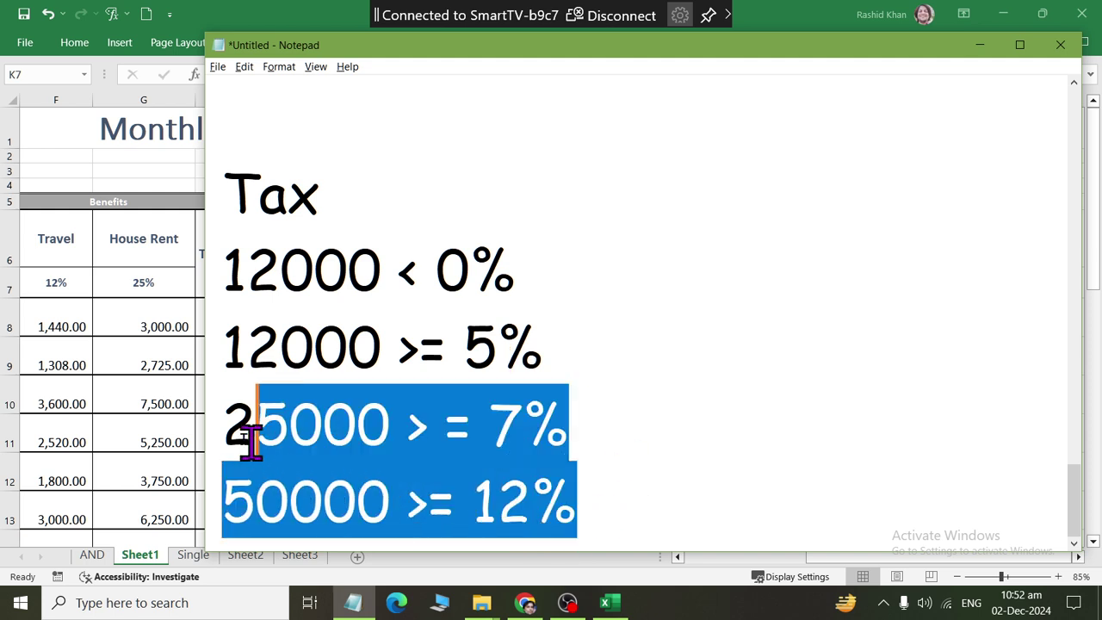
key(Delete)
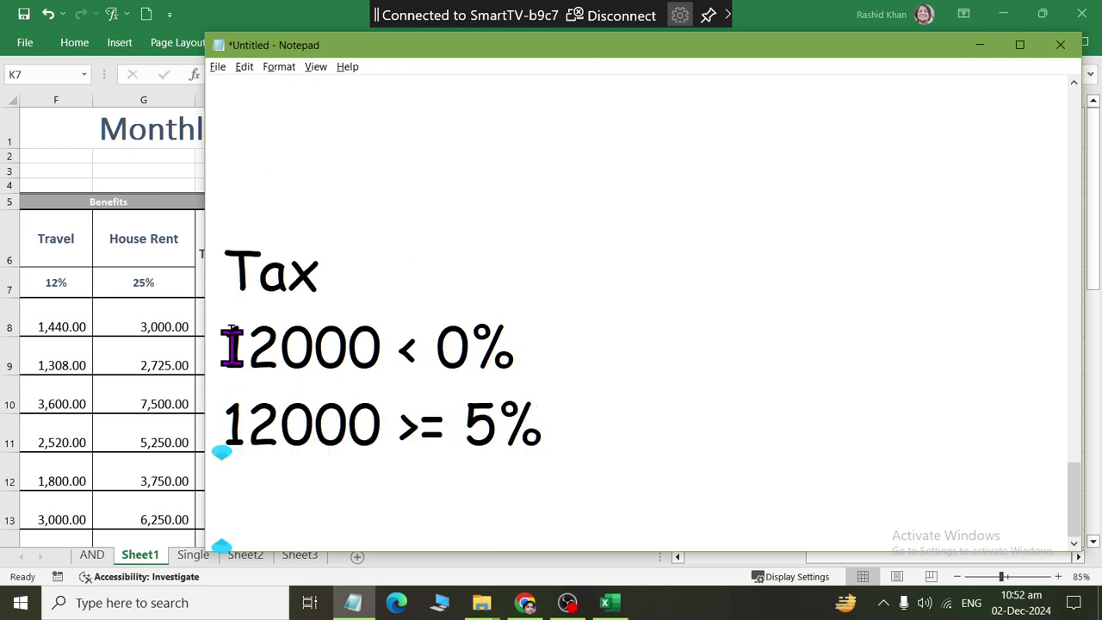
drag(224, 344, 585, 362)
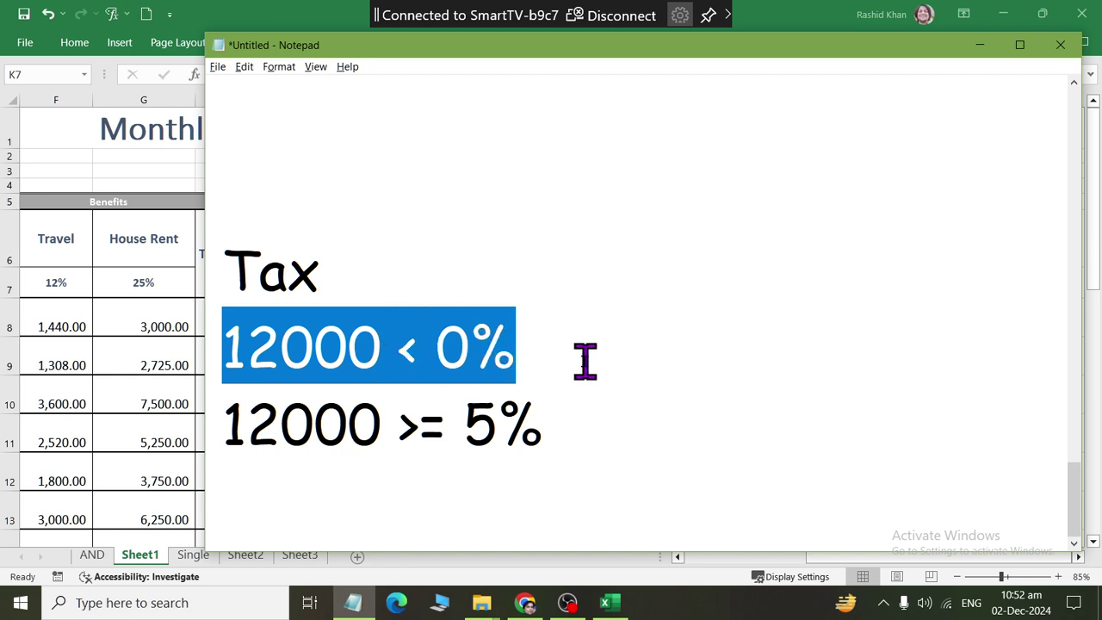
drag(543, 435, 215, 441)
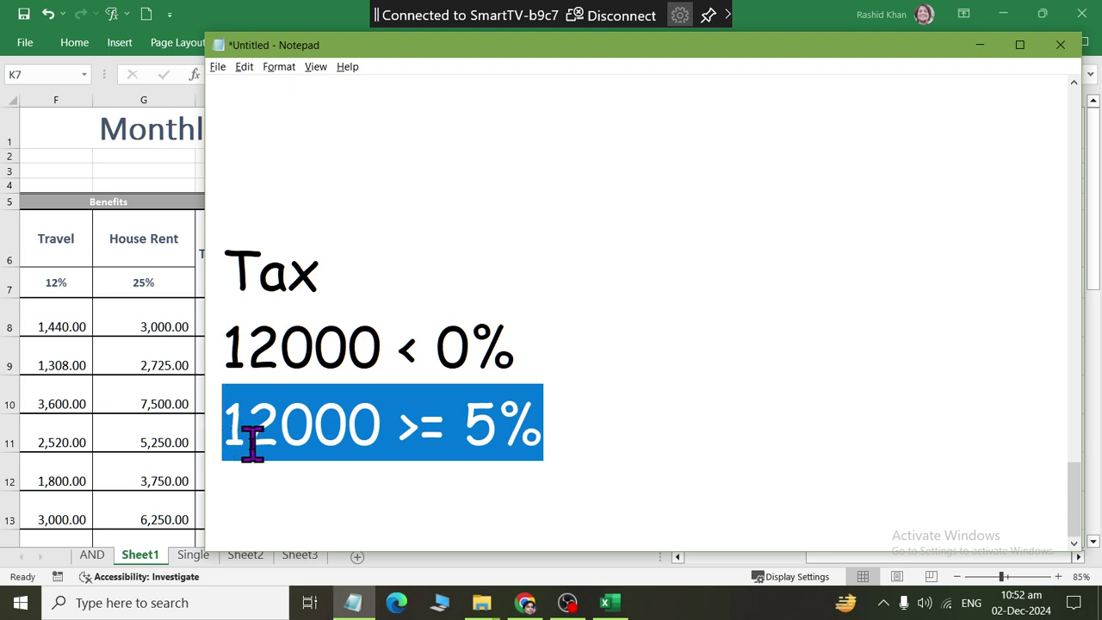
Step: Change the 12000 threshold to 20000 on both remaining bracket lines
click(280, 424)
key(BackSpace)
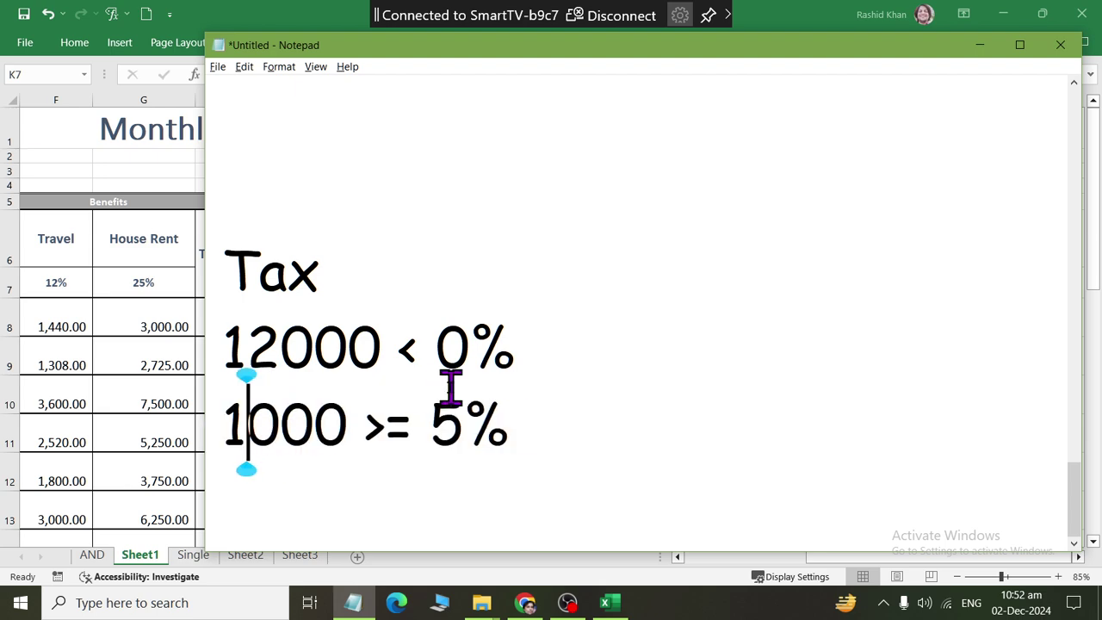
key(BackSpace)
text(20)
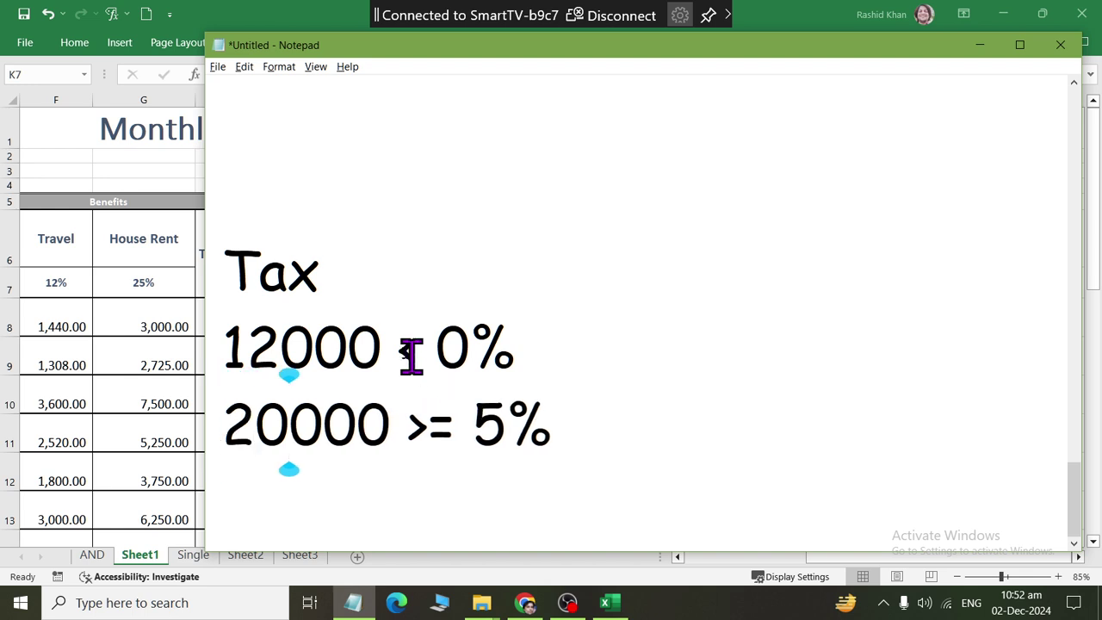
click(274, 346)
key(BackSpace)
key(BackSpace)
text(2)
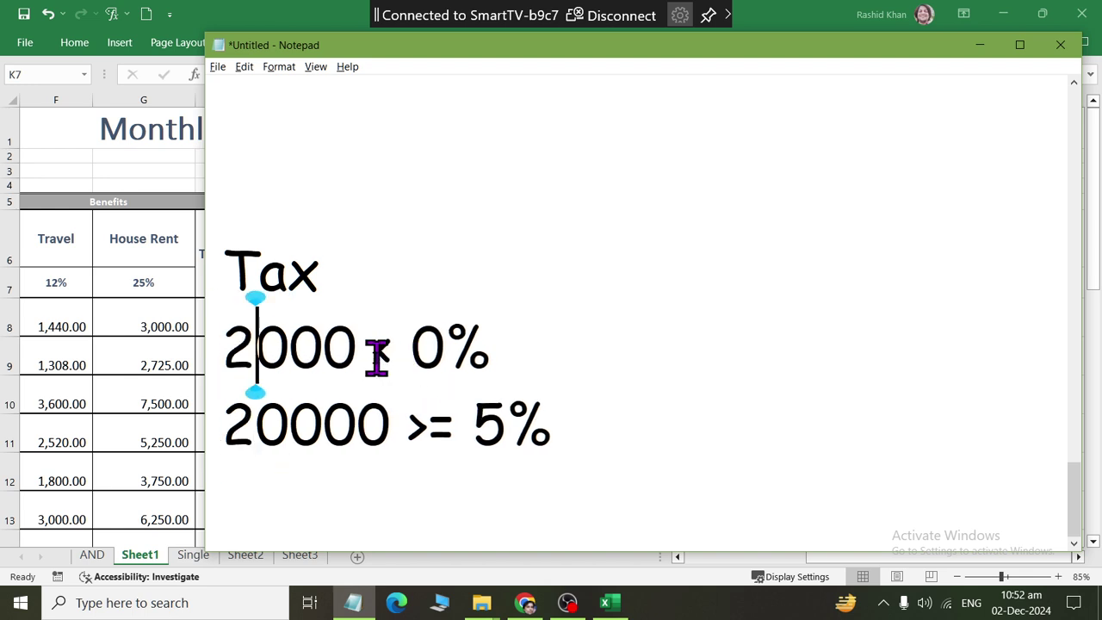
text(0)
mouse_move(615, 438)
mouse_down()
mouse_move(303, 418)
mouse_move(198, 365)
mouse_up()
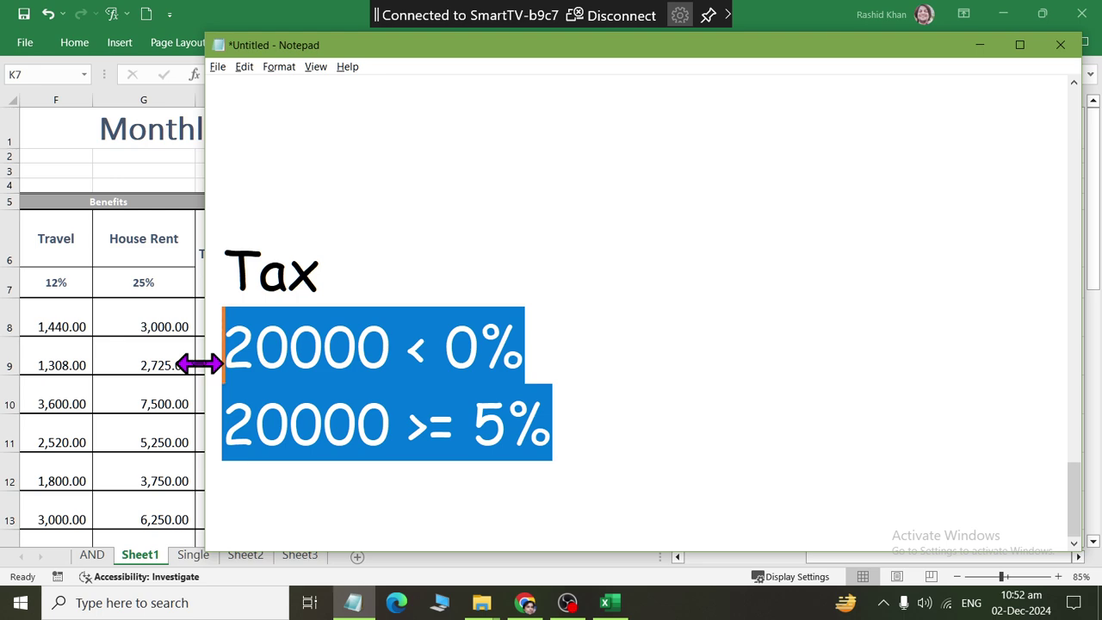
key(alt+Tab)
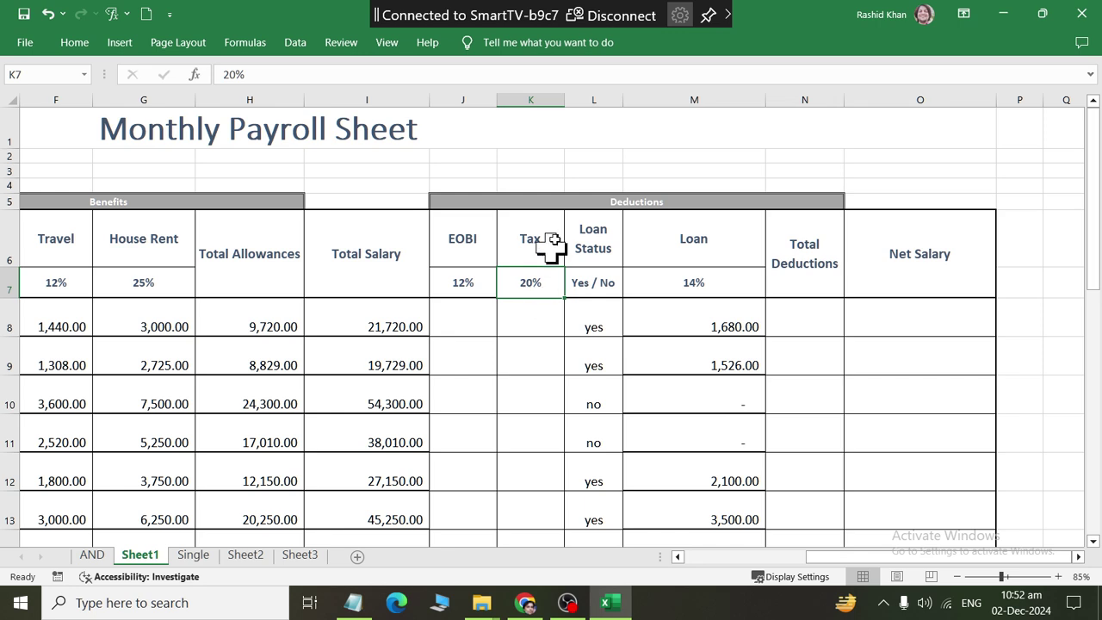
Step: Widen Tax column K, abandon the =sum(C8* entry in K8, and select K6:K7
drag(565, 100, 686, 100)
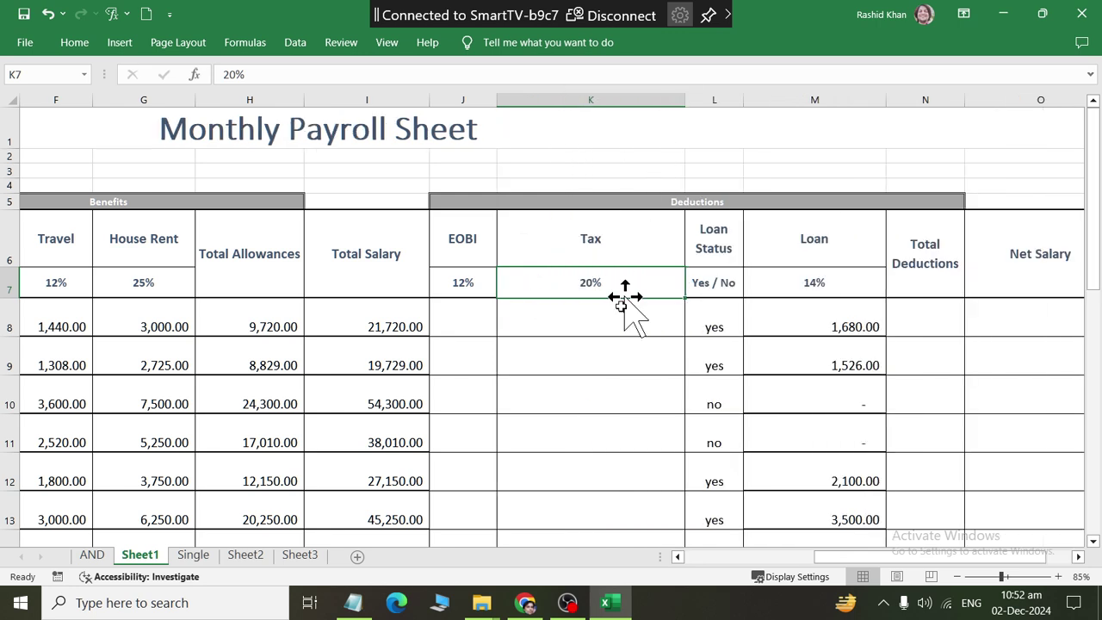
click(625, 317)
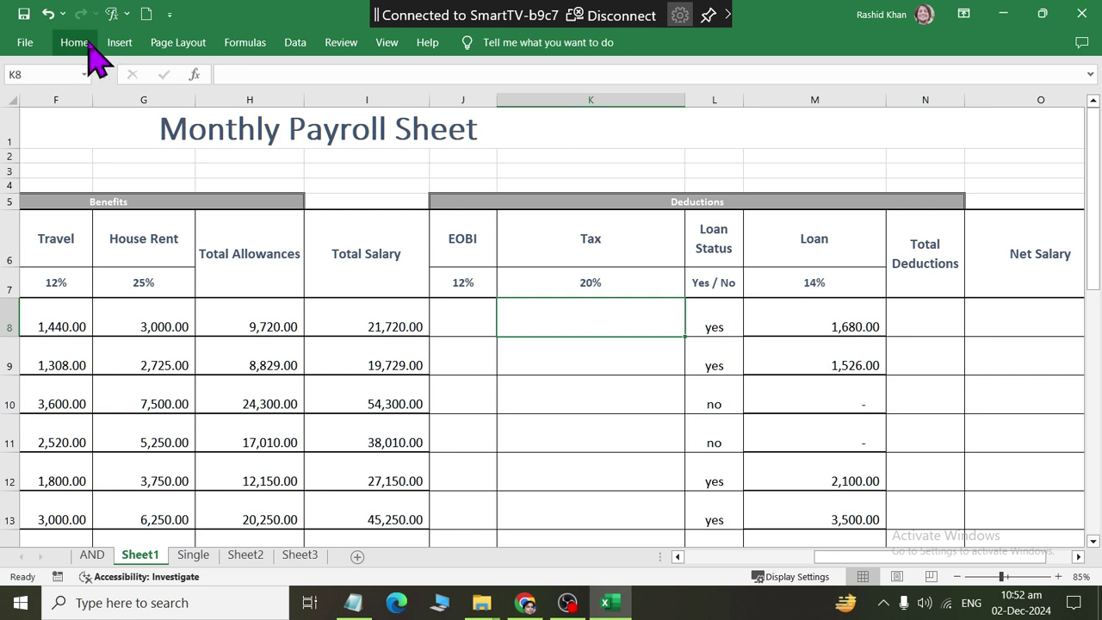
text(=sum()
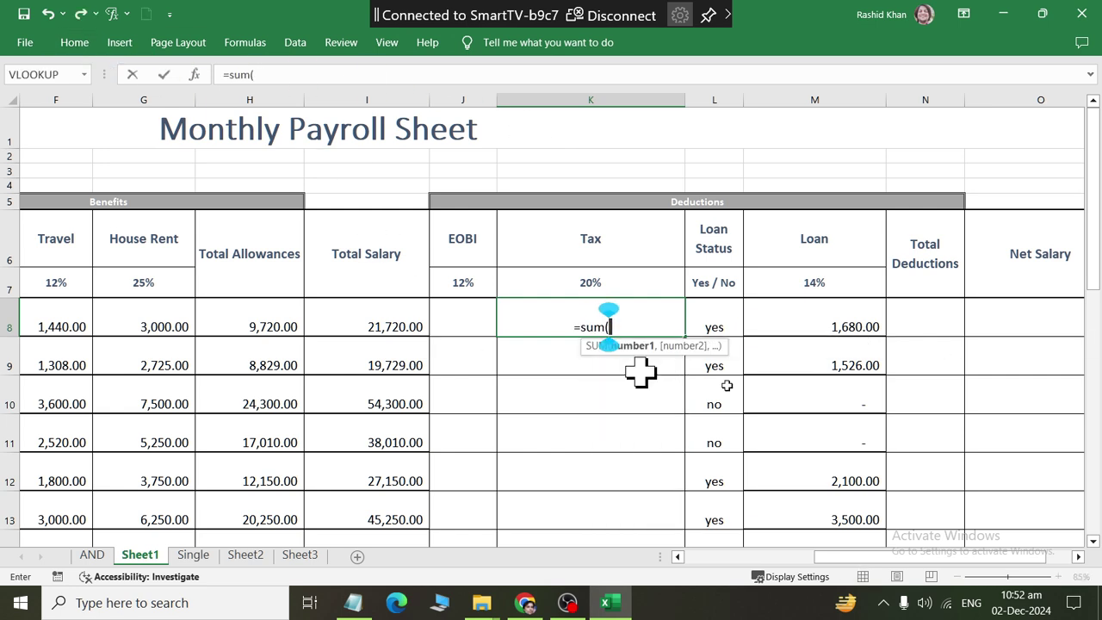
drag(873, 558, 737, 569)
click(246, 327)
text(*)
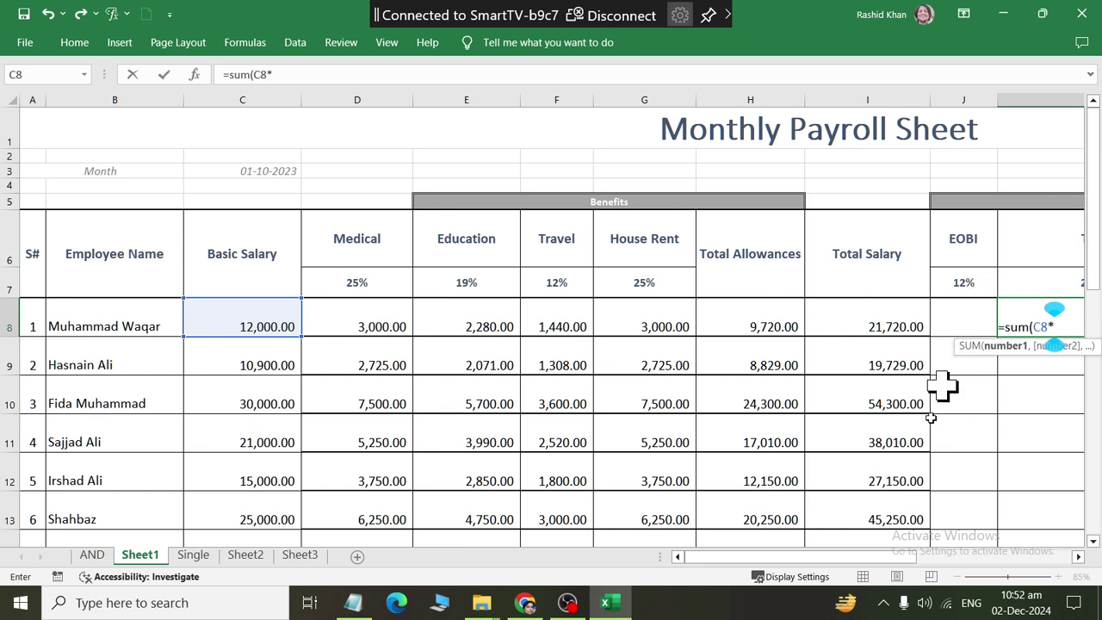
key(Escape)
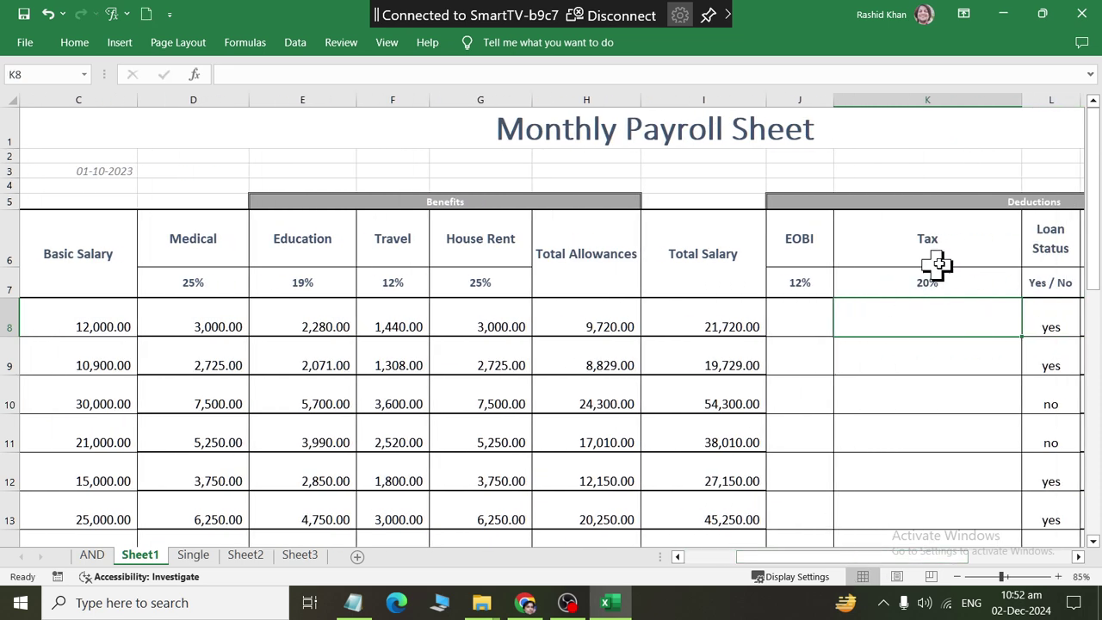
drag(948, 284, 937, 254)
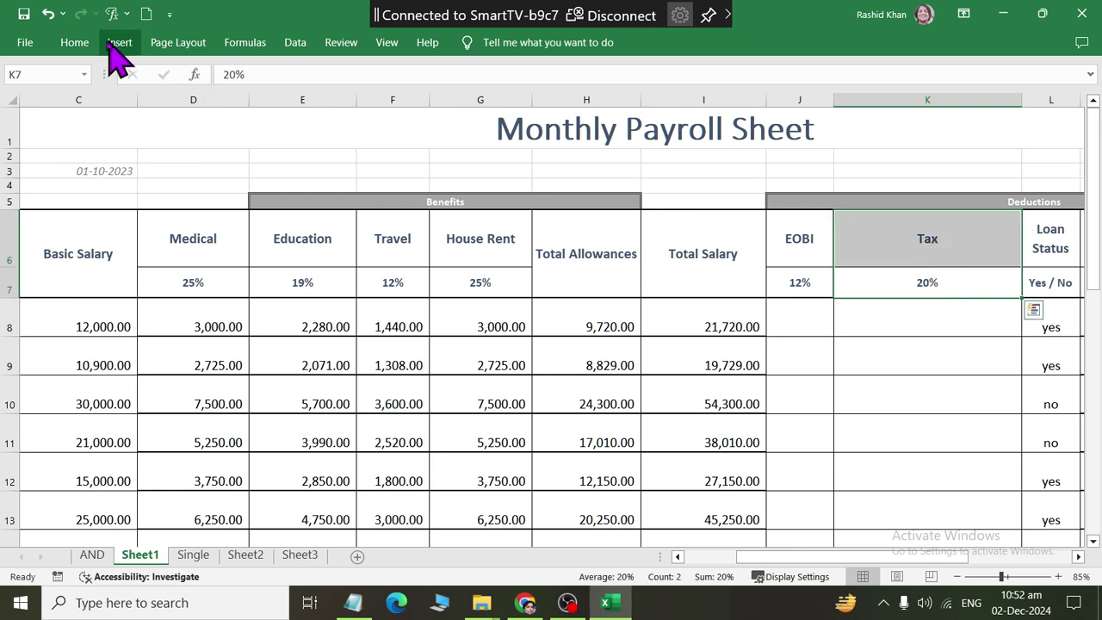
Step: Merge and centre K6:K7 into one Tax heading, accepting the data-loss warning
click(74, 43)
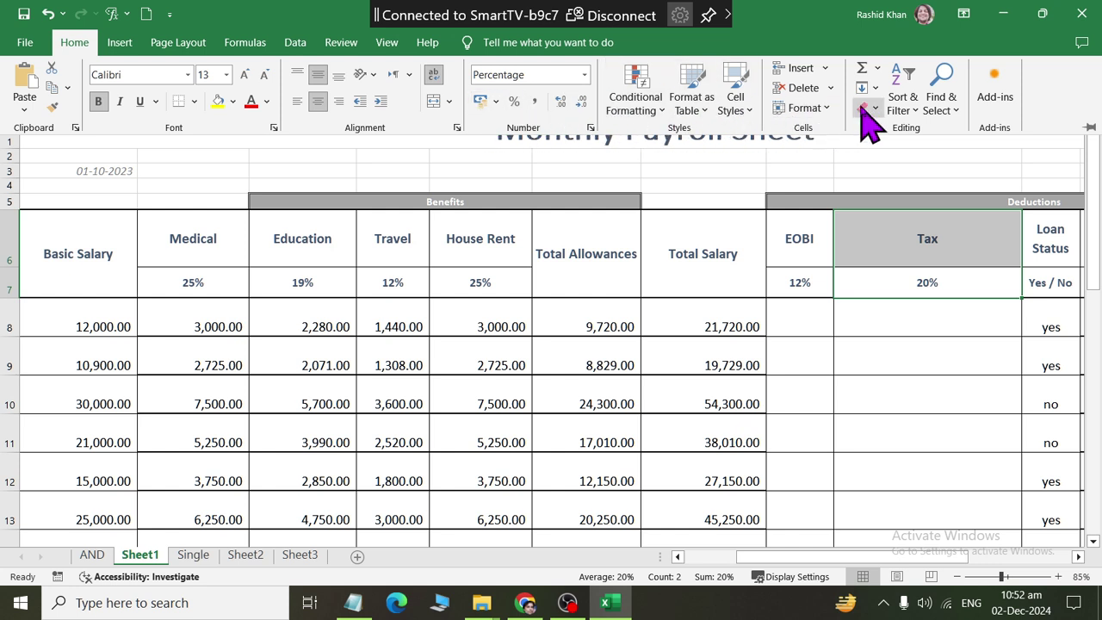
click(435, 103)
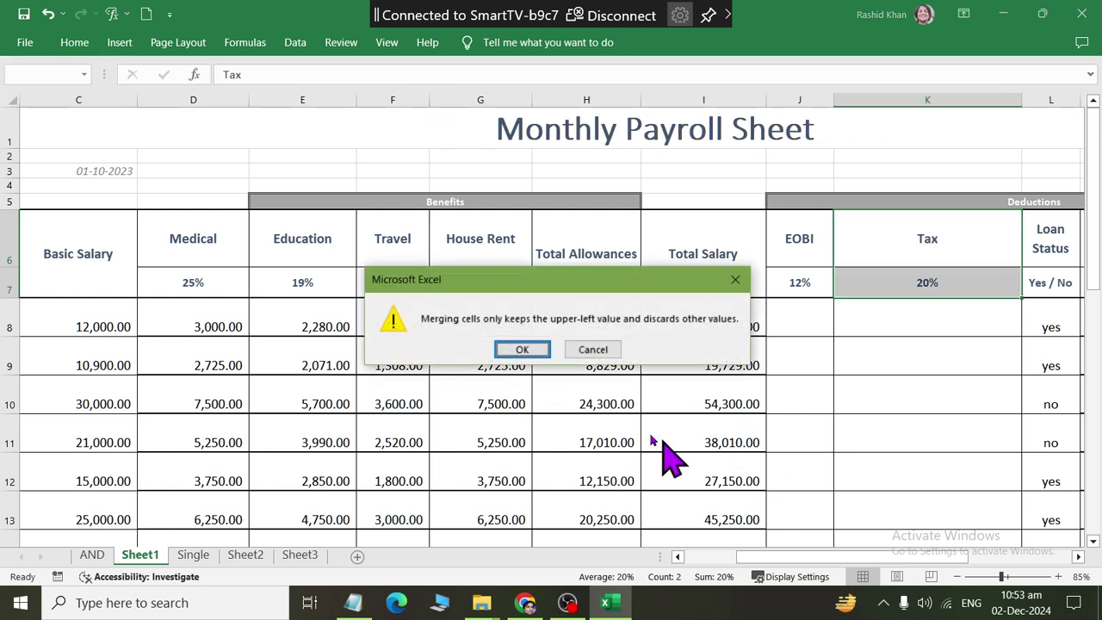
click(522, 349)
click(861, 320)
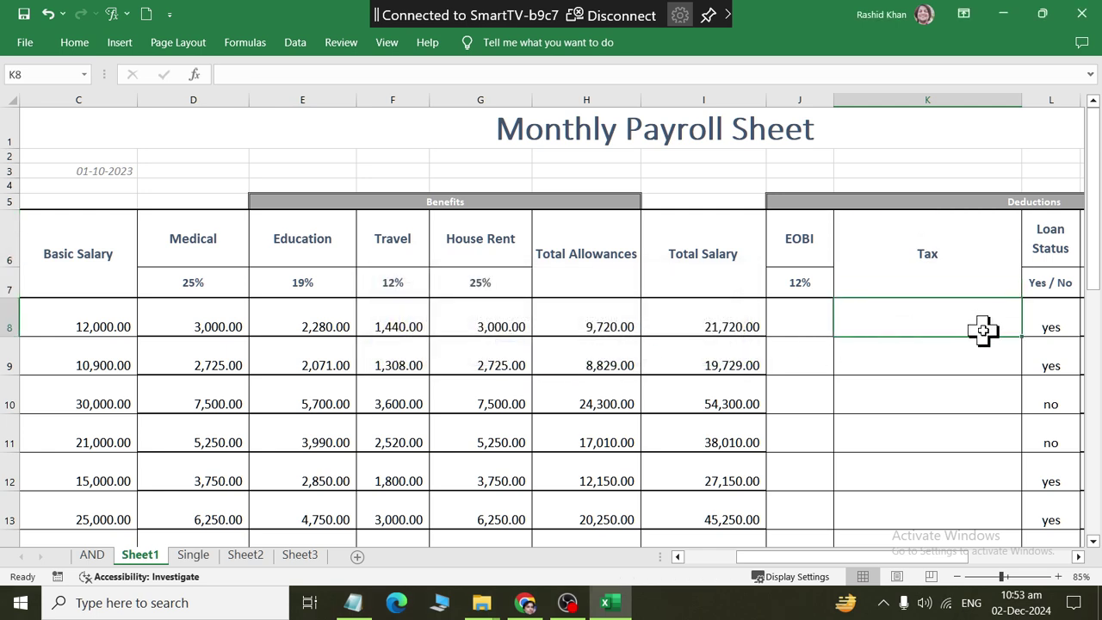
scroll(913, 556, right, 4)
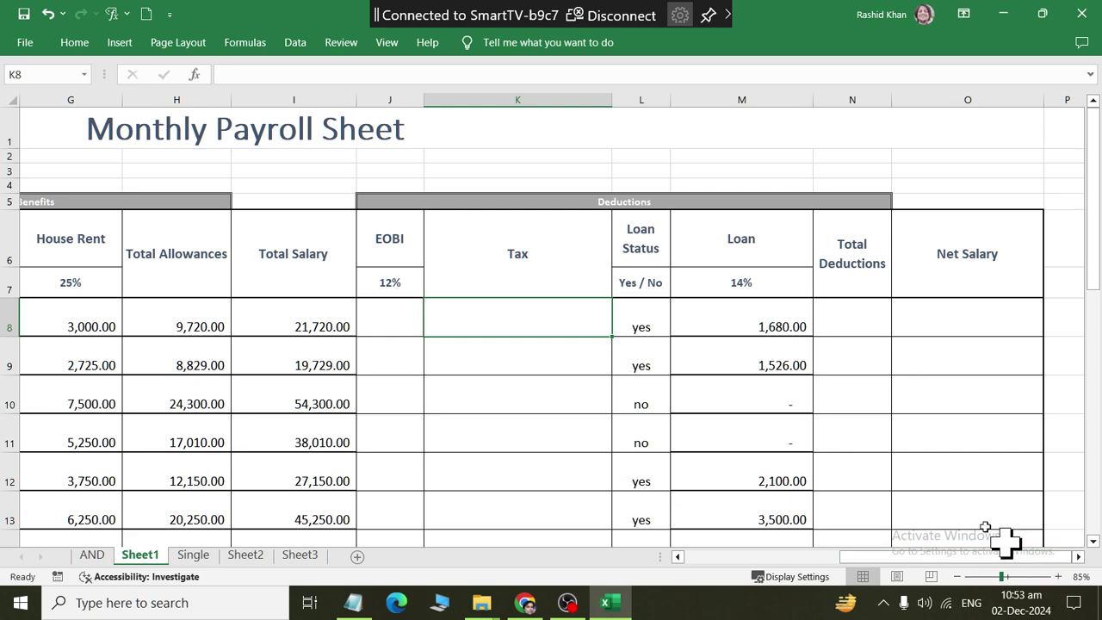
ctrl+scroll(637, 251, up, 2)
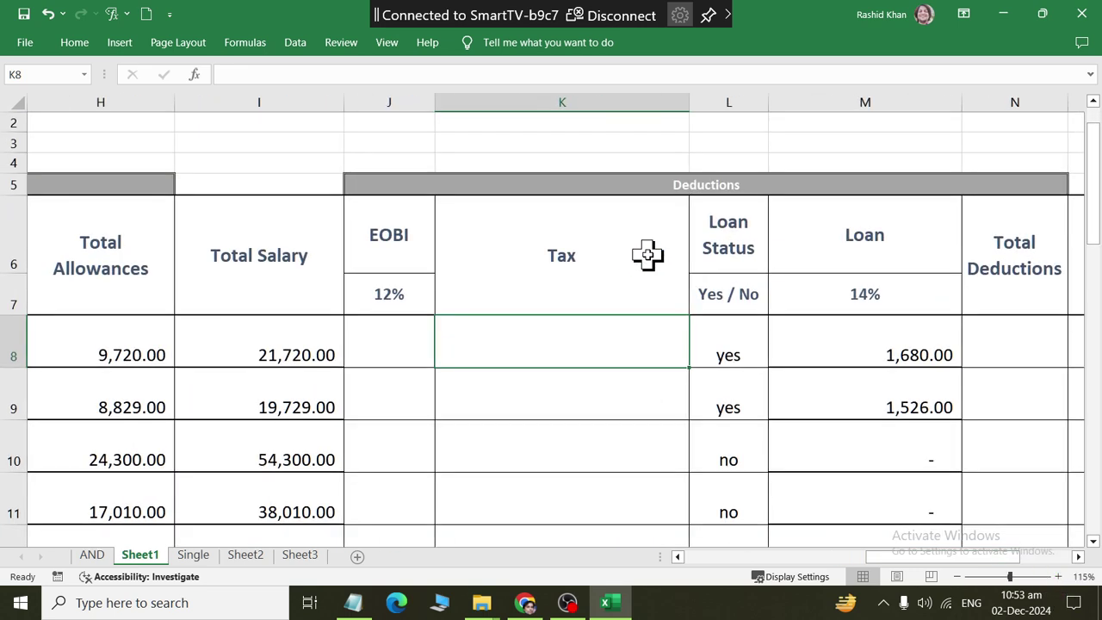
Step: Enter =IF(C8>=20000,C8*20%,0) in K8 for the first employee's tax
text(=if()
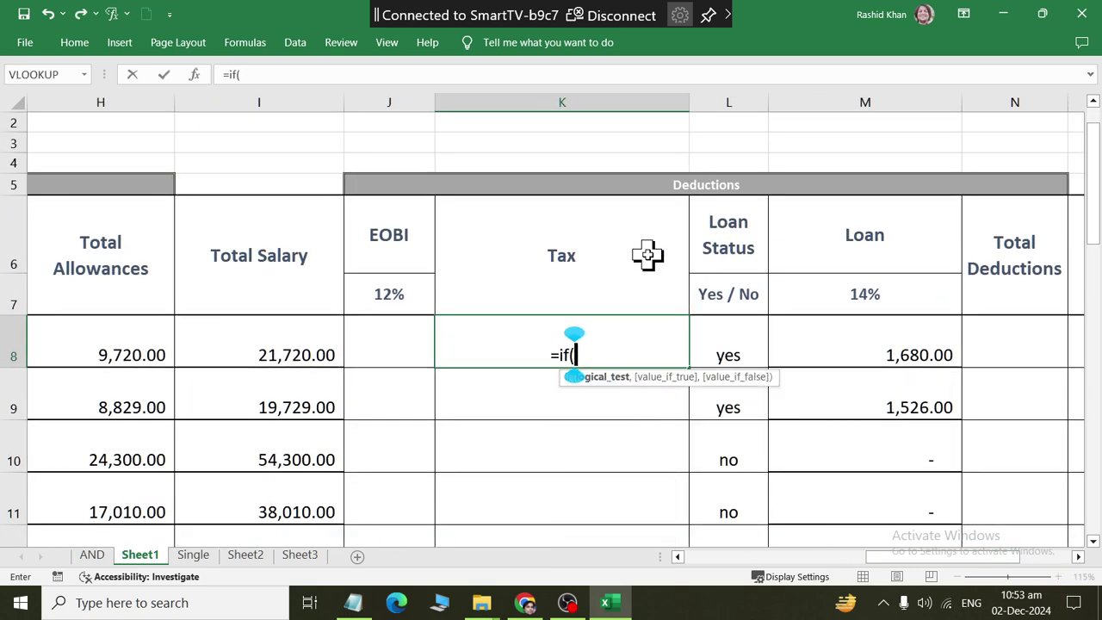
drag(878, 558, 637, 557)
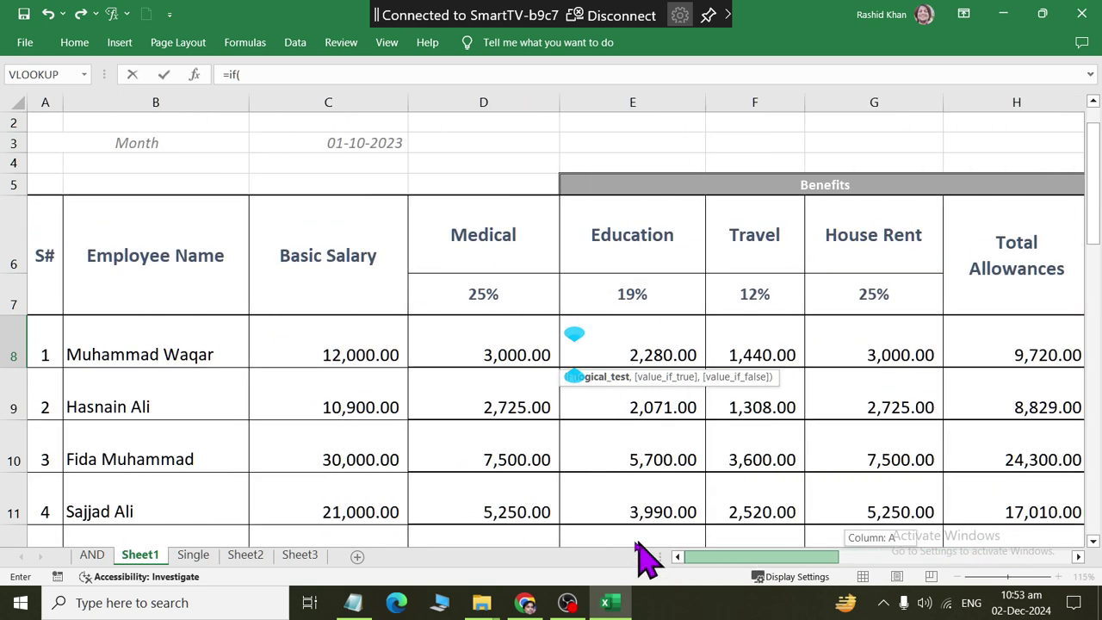
click(312, 353)
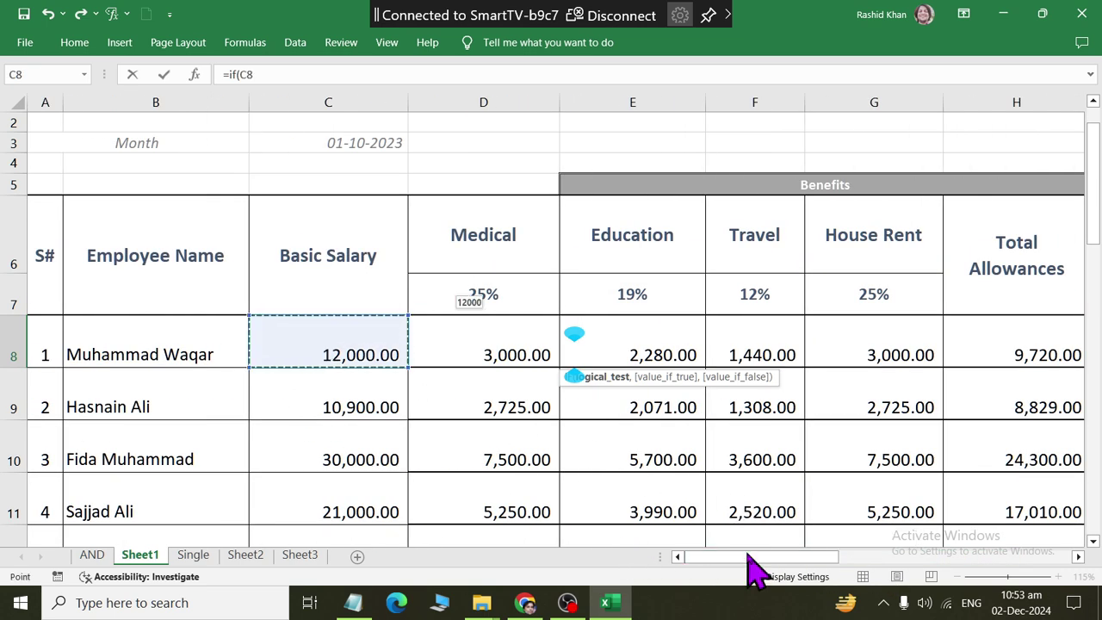
drag(745, 557, 984, 591)
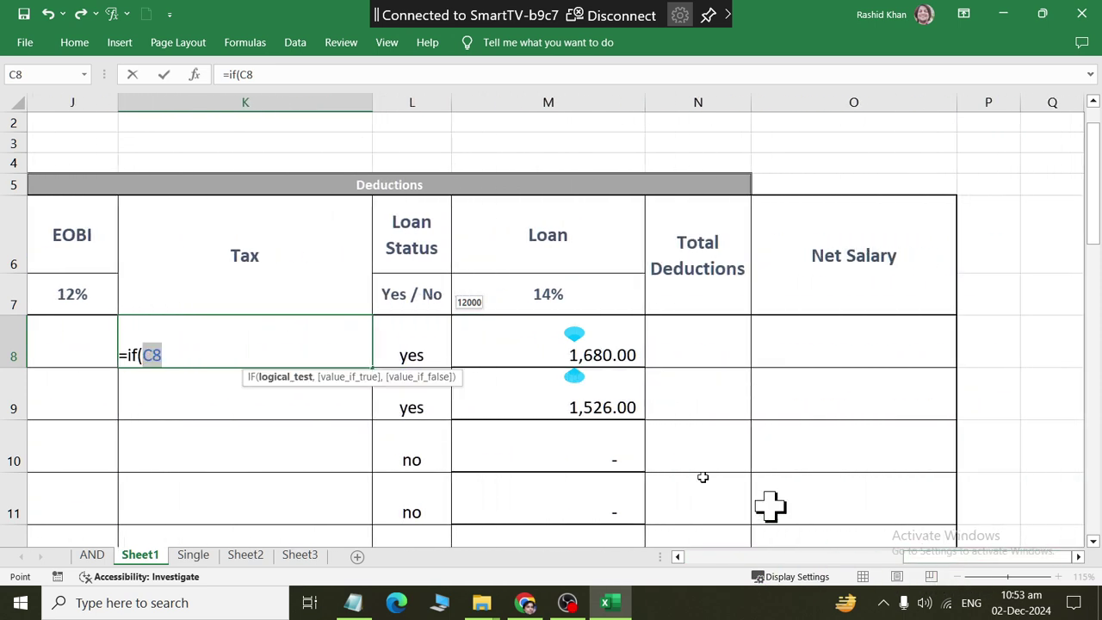
click(198, 347)
text(>=20000)
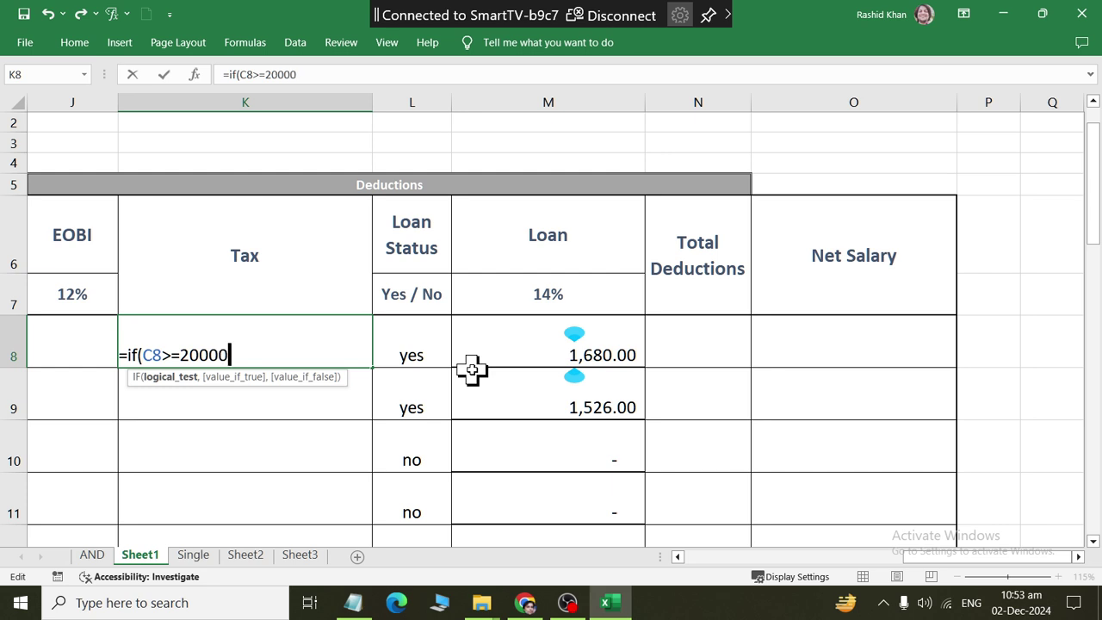
text(,)
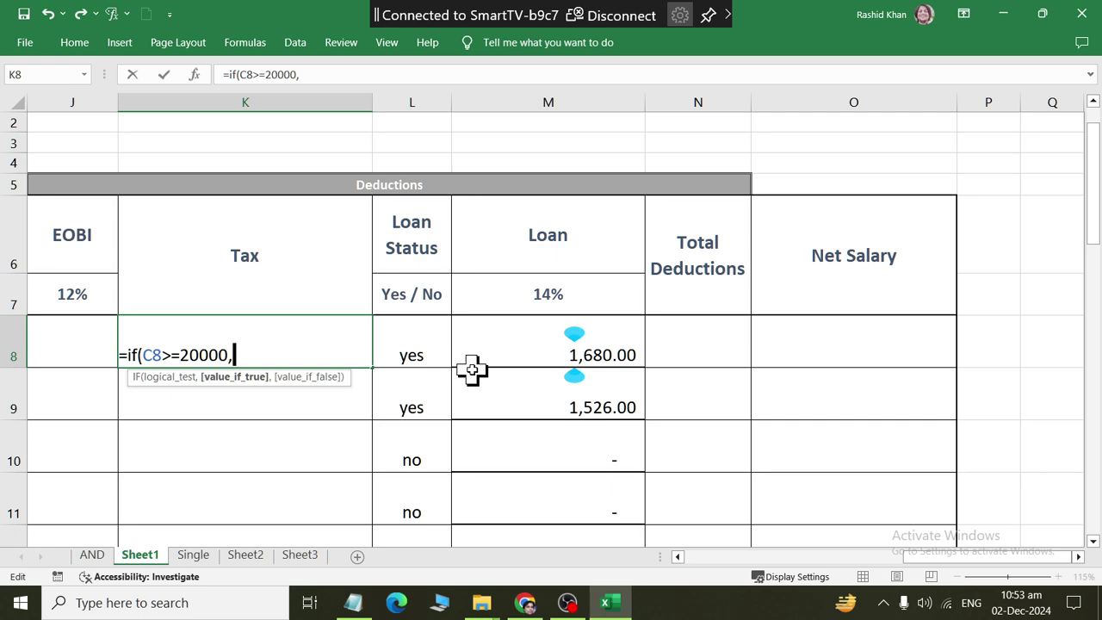
drag(913, 557, 571, 569)
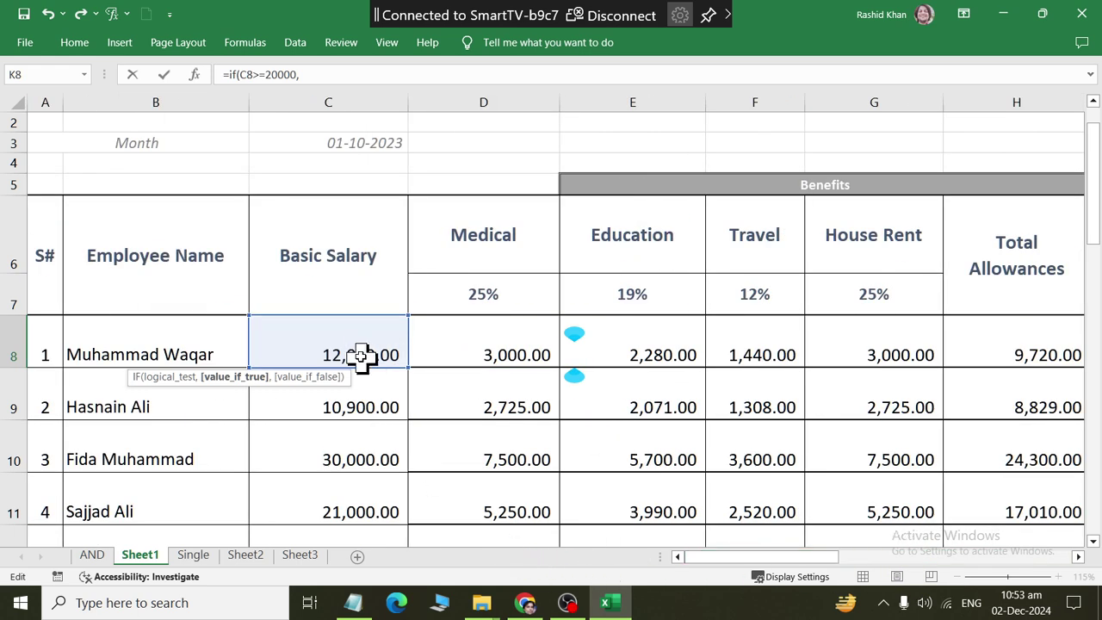
click(360, 355)
mouse_move(770, 557)
mouse_down()
mouse_move(1019, 558)
mouse_move(957, 570)
mouse_up()
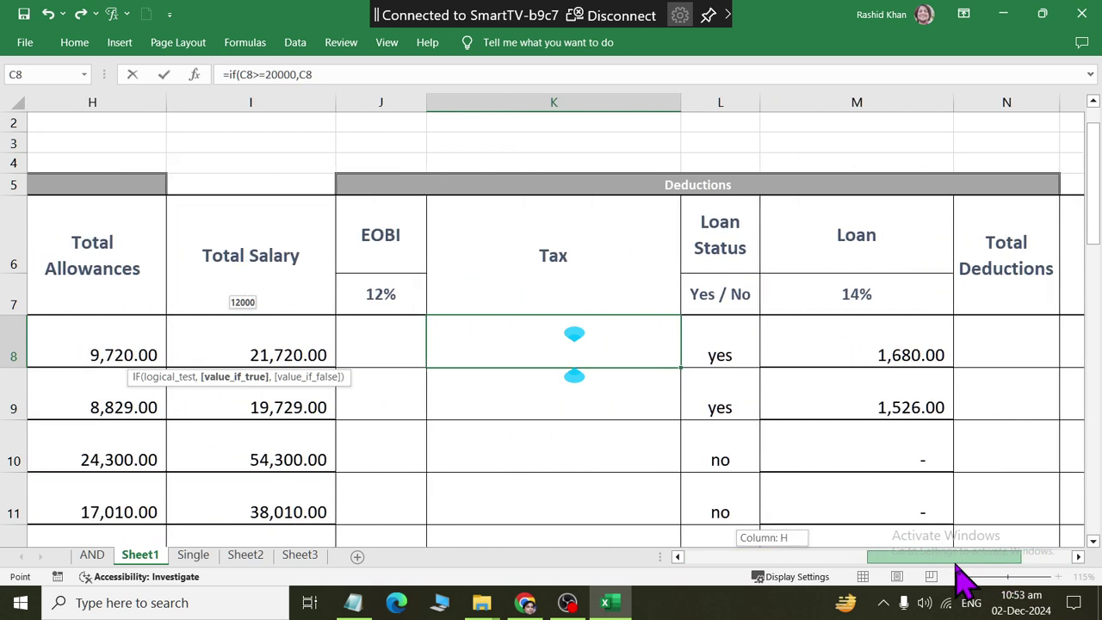
click(597, 355)
text(*20%)
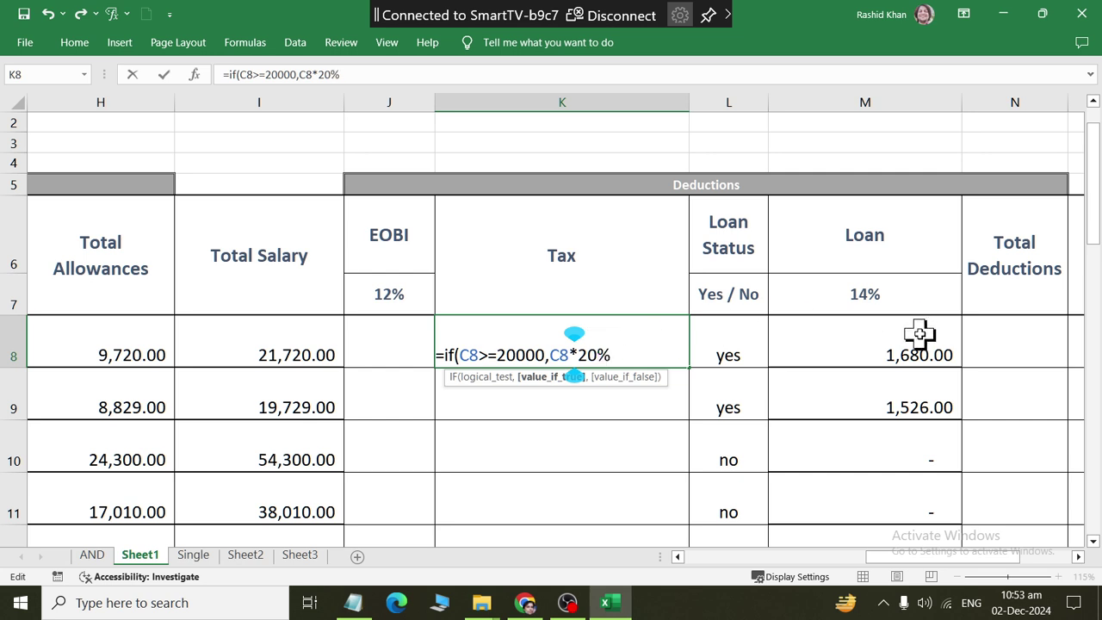
text(,0)
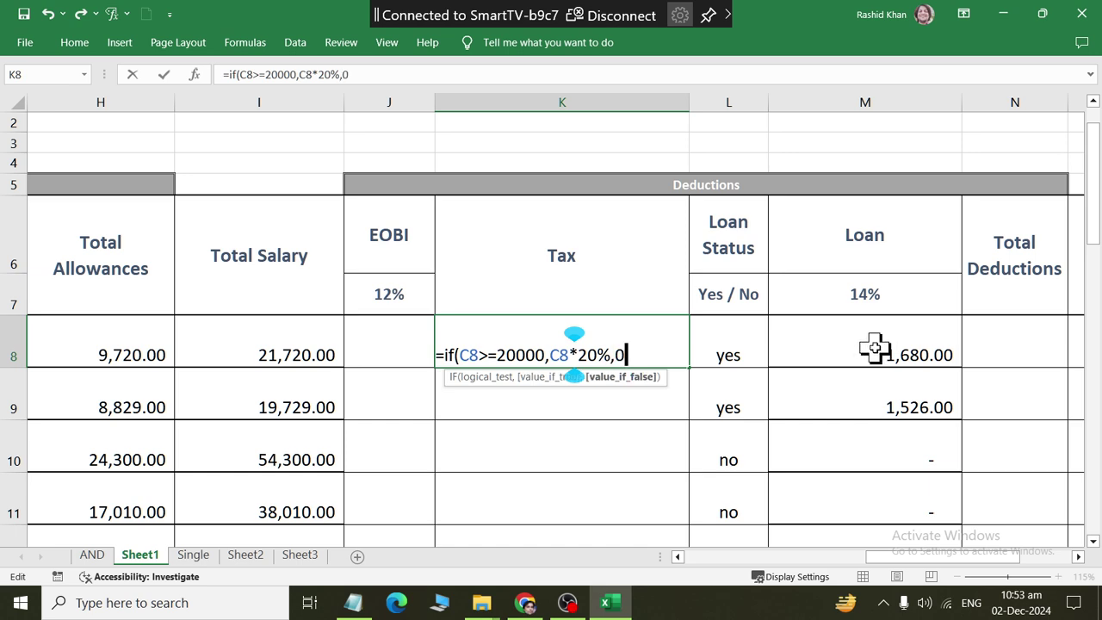
text())
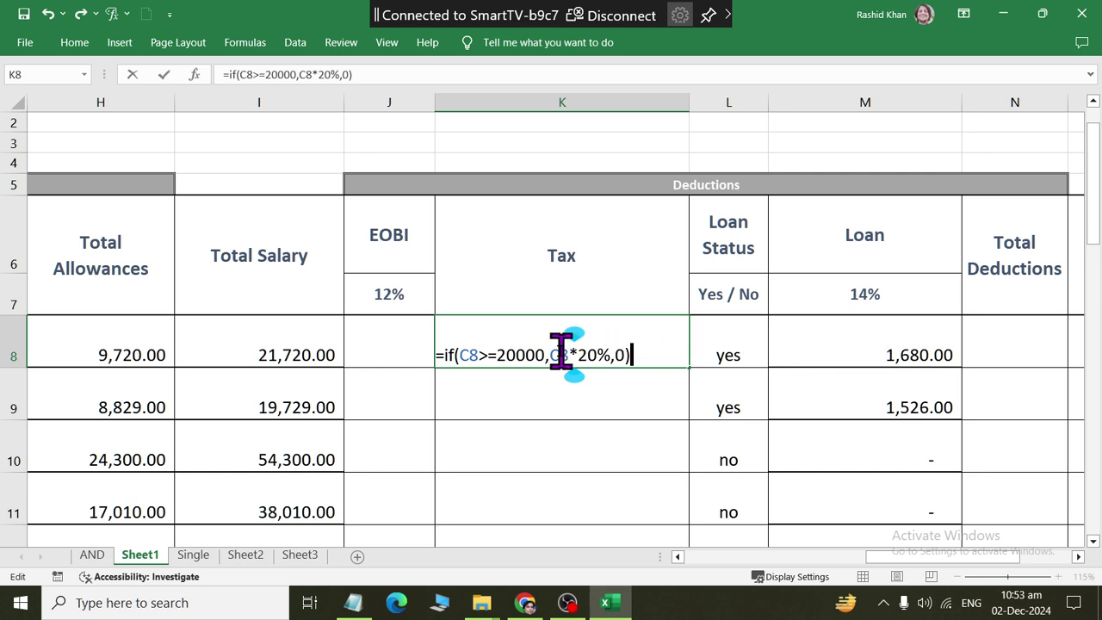
click(561, 355)
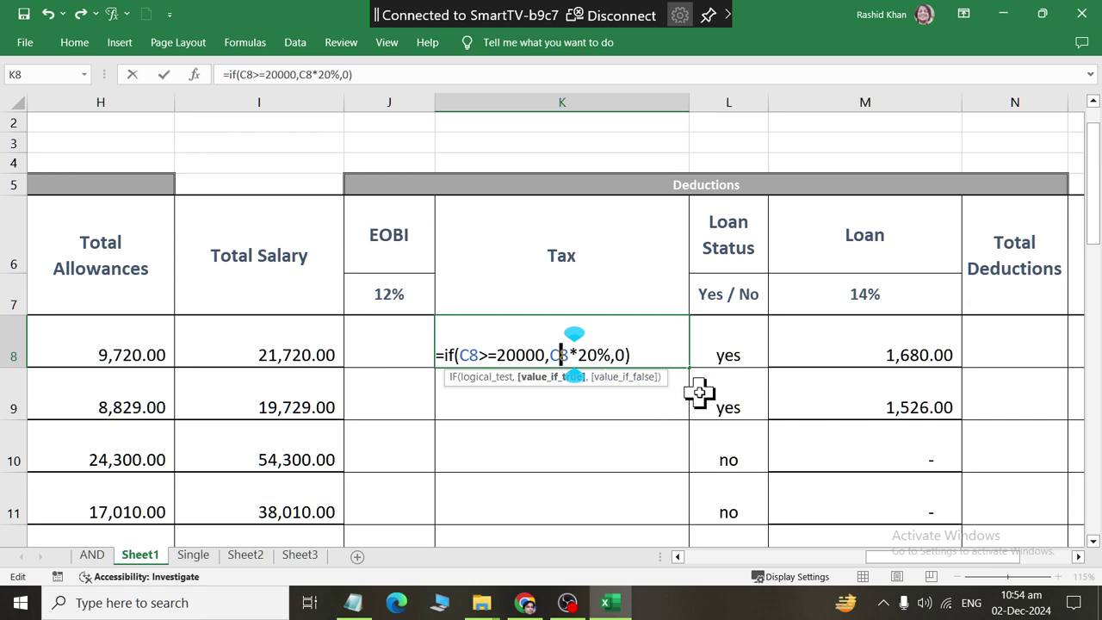
click(652, 357)
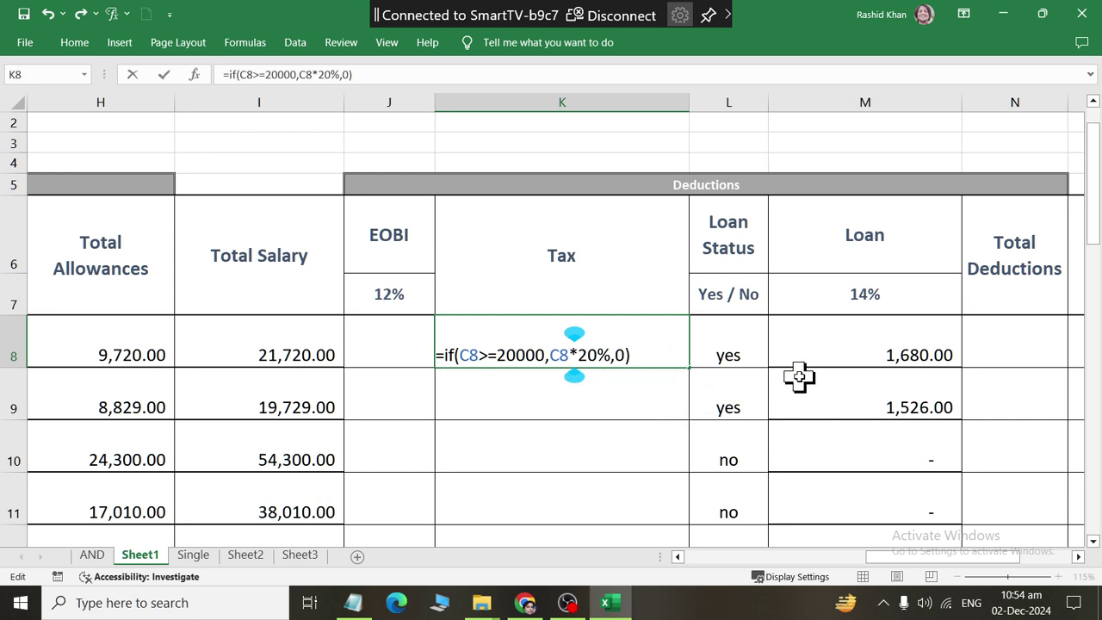
key(Return)
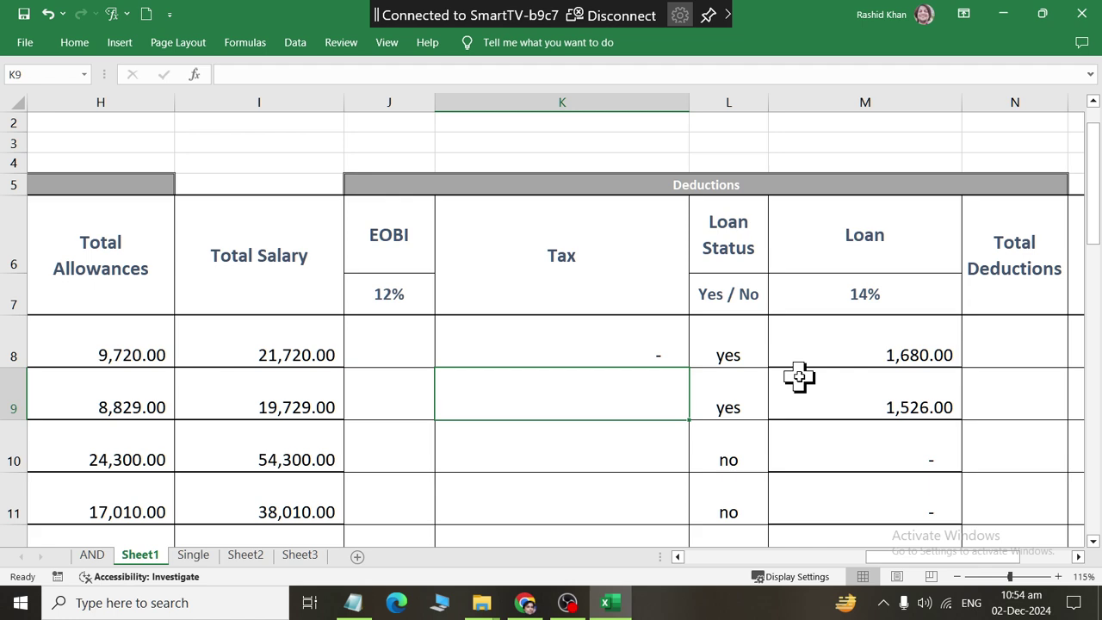
Step: Fill K8's tax formula down the Tax column to K23
drag(999, 557, 728, 541)
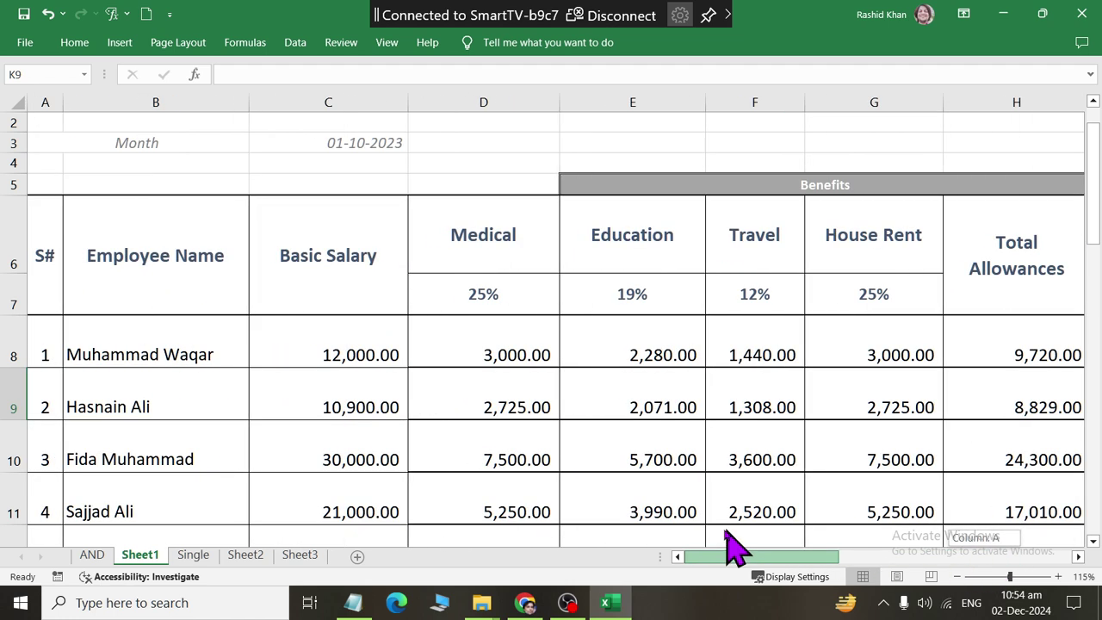
click(348, 343)
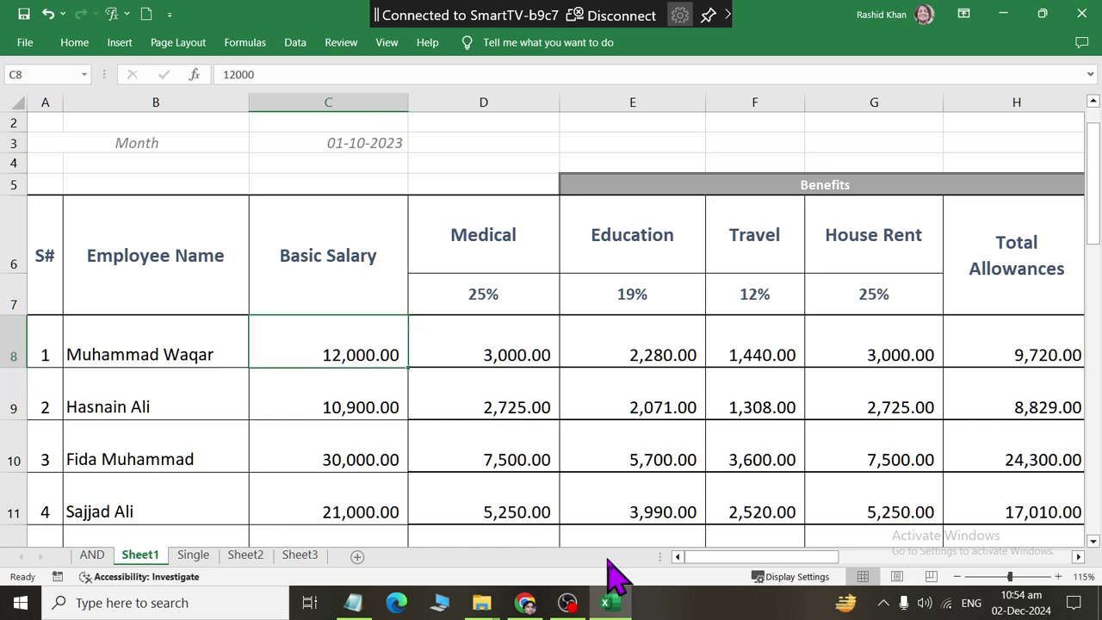
drag(694, 556, 855, 557)
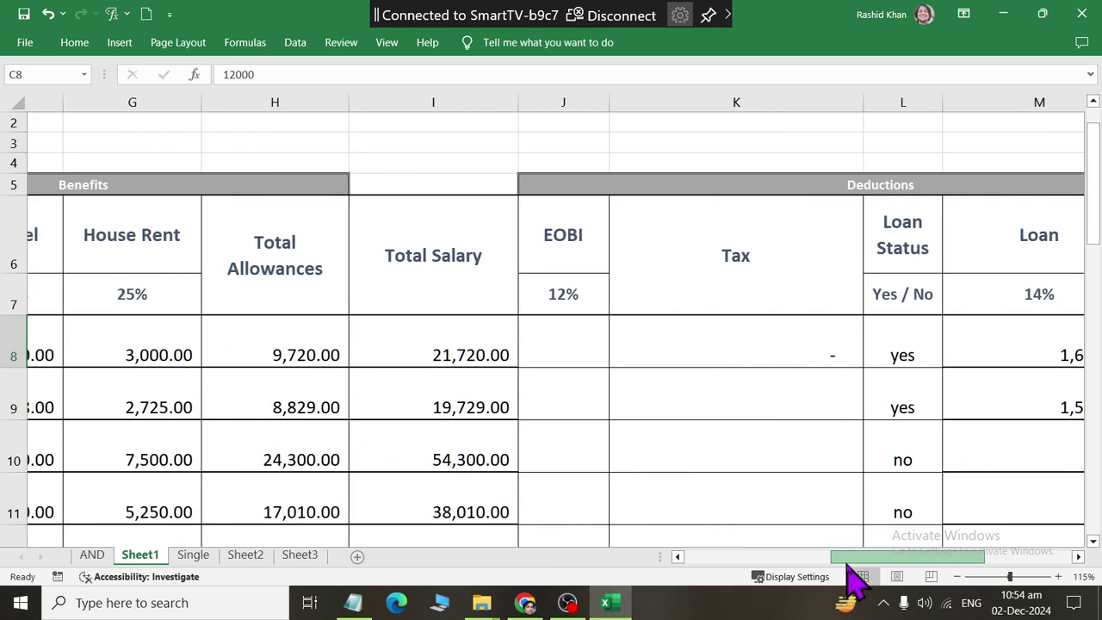
click(700, 348)
mouse_move(828, 367)
mouse_down()
mouse_move(818, 599)
mouse_move(802, 479)
mouse_up()
Step: Check the filled tax results along row 11 against its salary
drag(899, 558, 560, 551)
scroll(474, 465, up, 4)
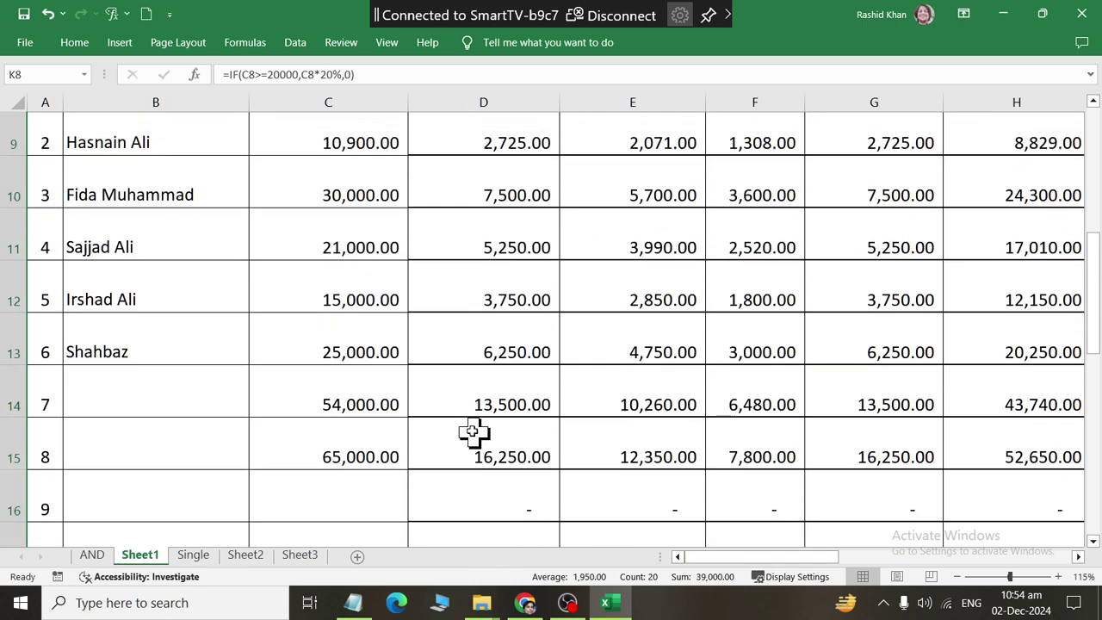
click(317, 267)
key(Right)
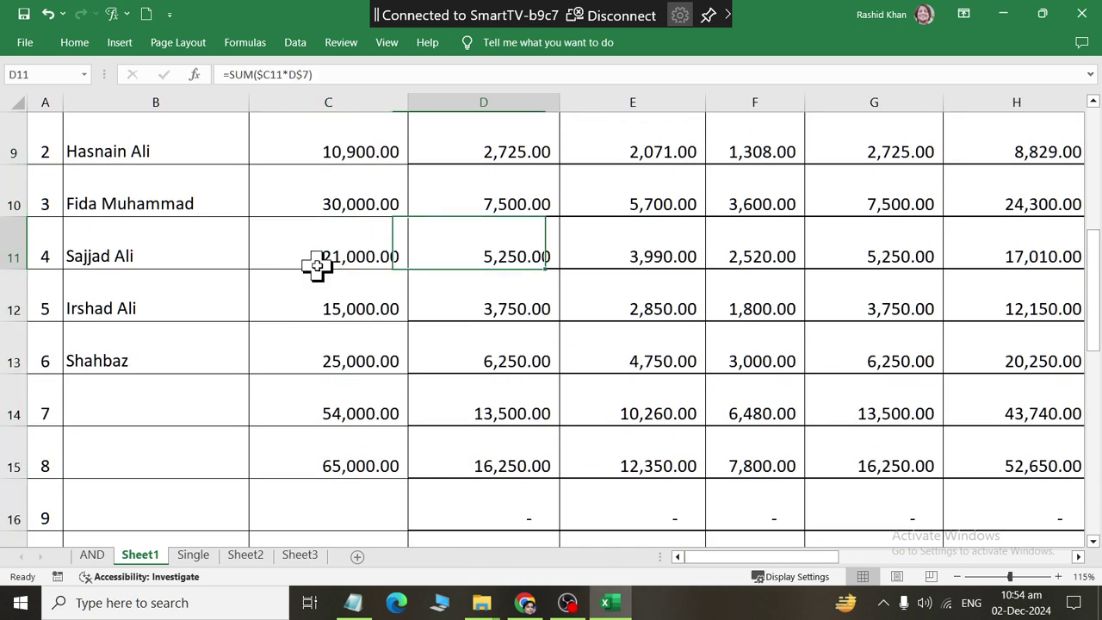
key(Right)
key(Right)
key(Right)
key(Right)
key(Right)
key(Right)
key(Right)
key(Right)
key(Right)
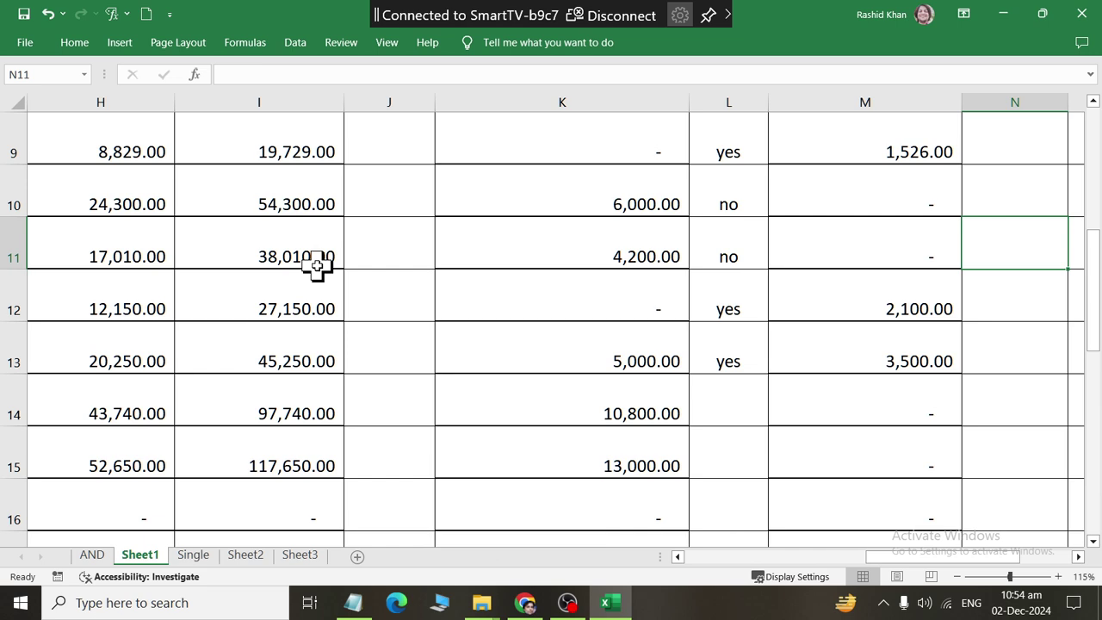
key(Left)
key(Left)
key(Left)
scroll(580, 301, up, 3)
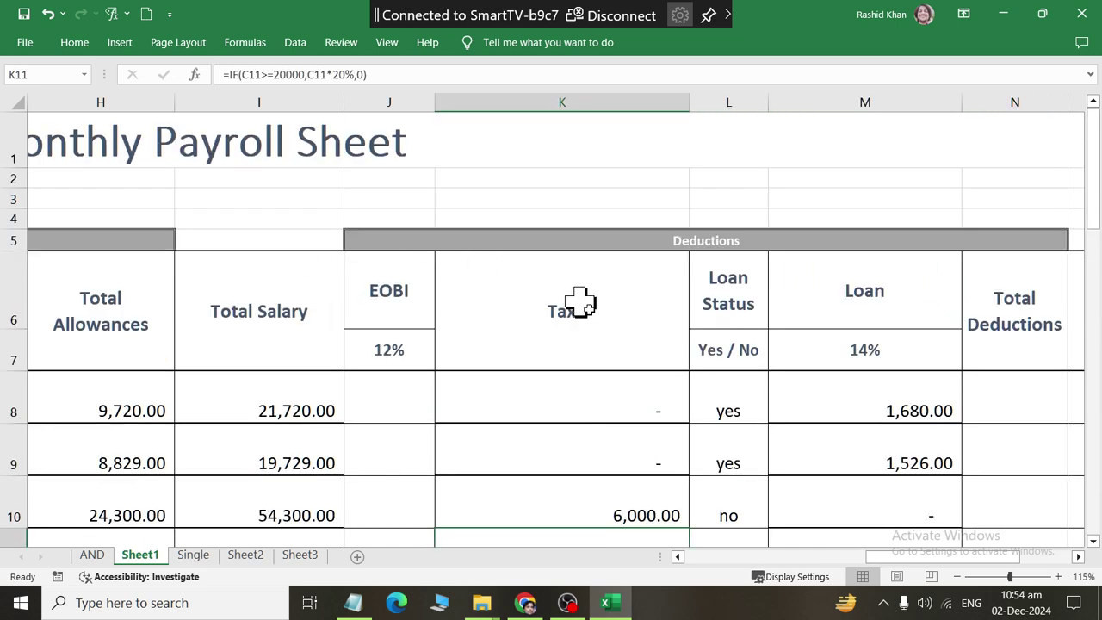
click(570, 314)
Step: Unmerge the Tax heading and enter the 20% rate in K7
click(74, 42)
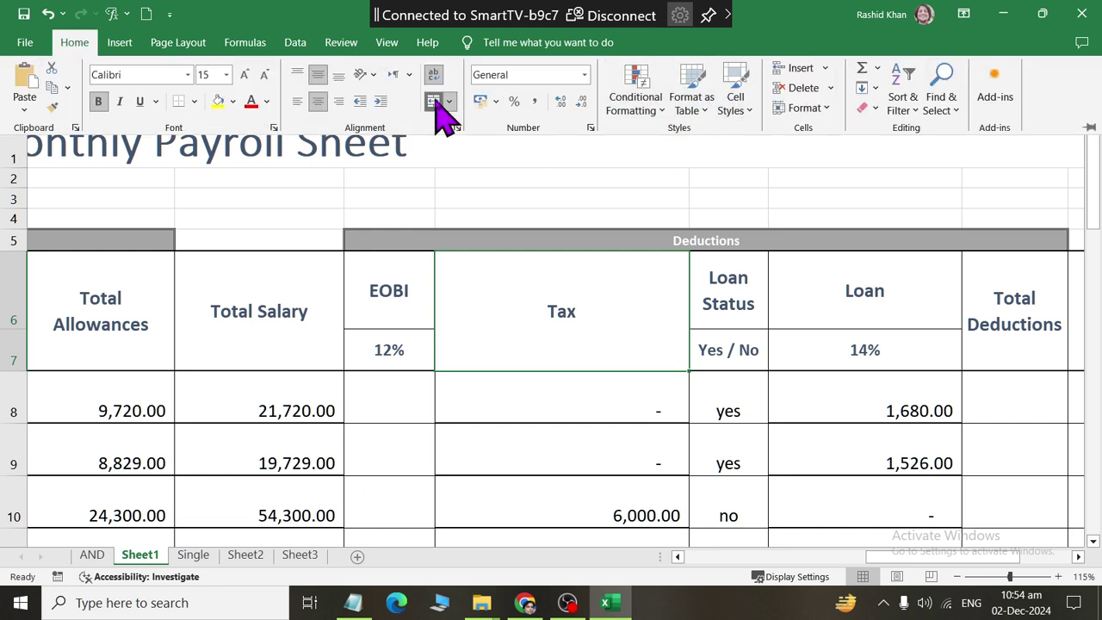
click(442, 112)
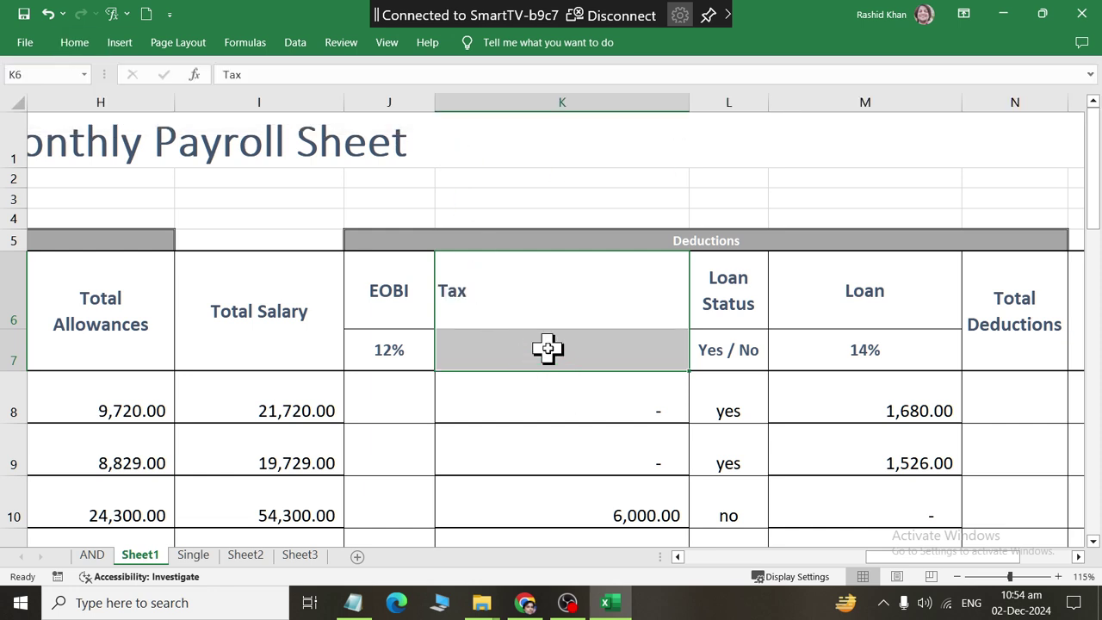
click(551, 353)
text(20%)
key(Return)
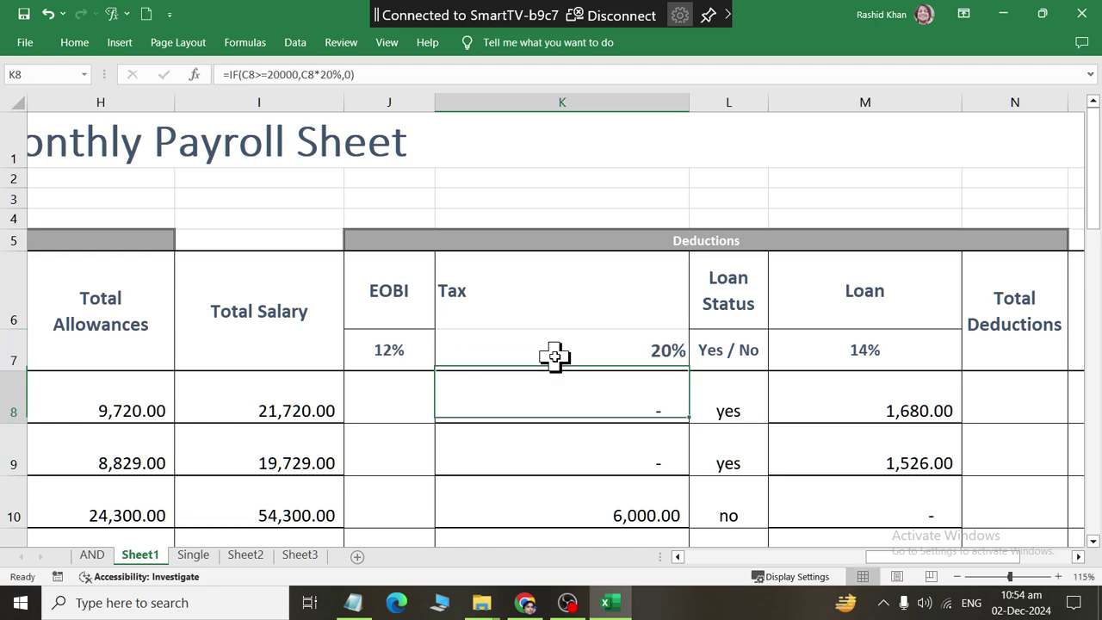
Step: Change K8's formula to =IF(C8>=20000,$C8*K$7,0), using the rate in K7
double_click(628, 390)
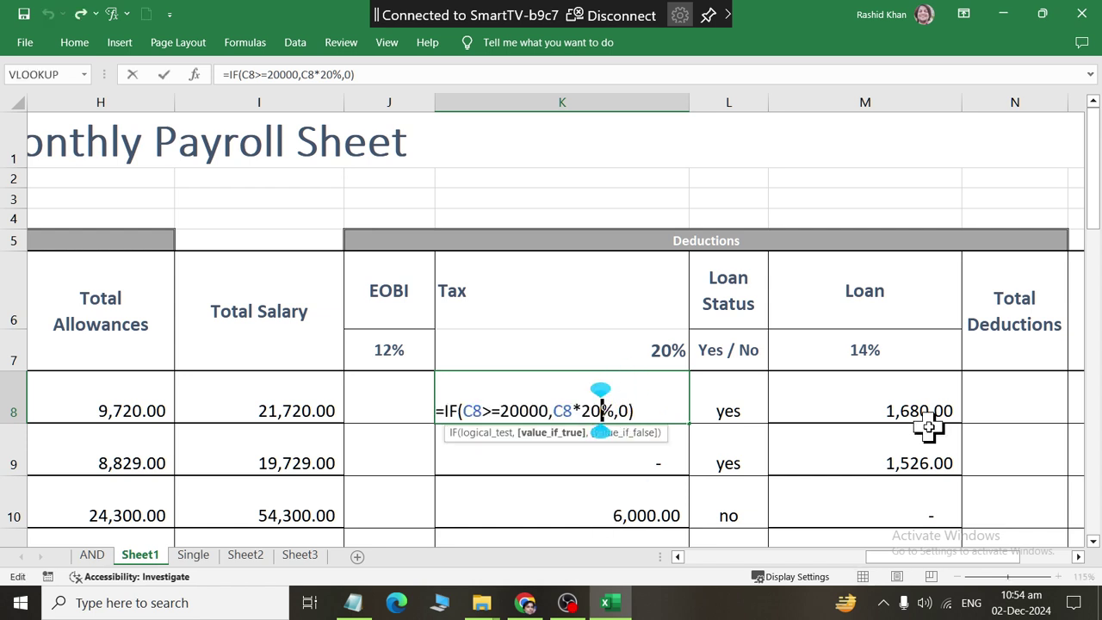
key(Left)
key(Left)
key(BackSpace)
key(BackSpace)
key(BackSpace)
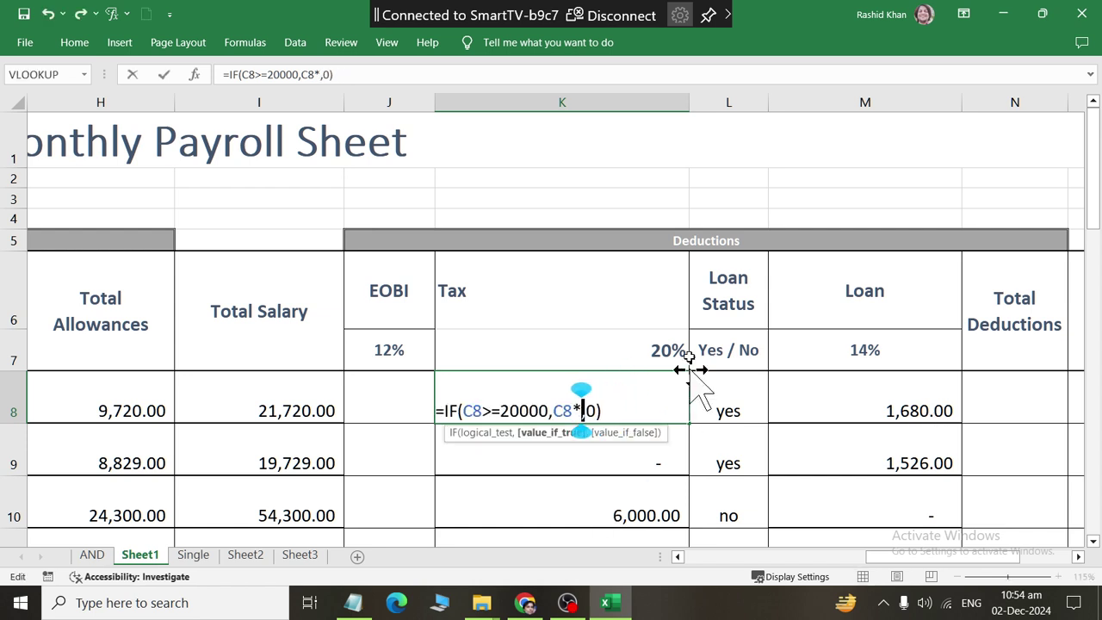
click(641, 342)
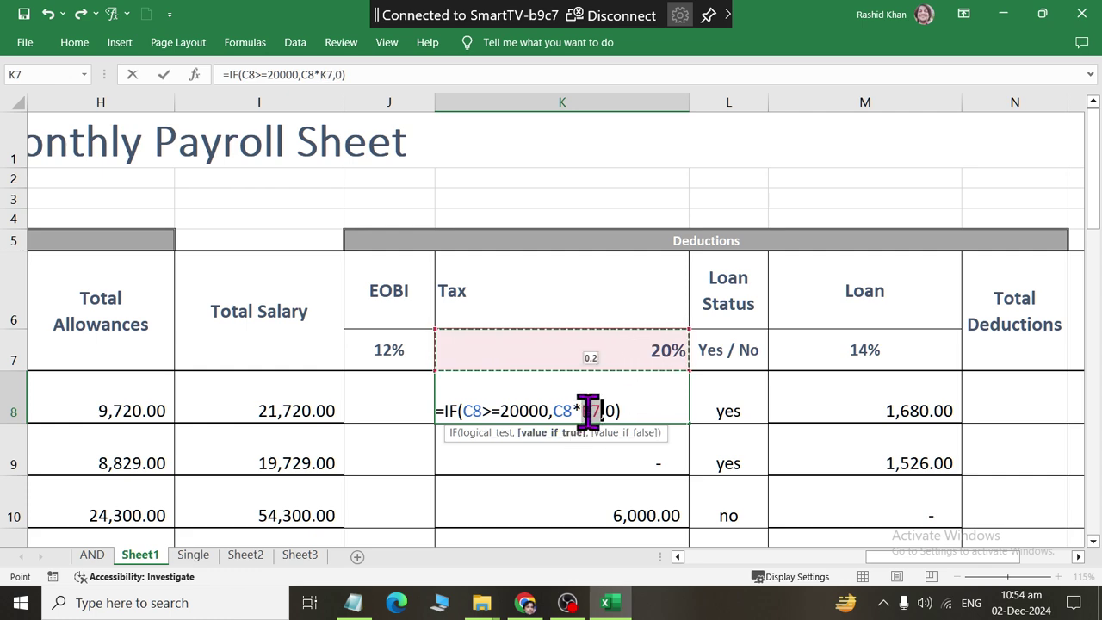
click(591, 411)
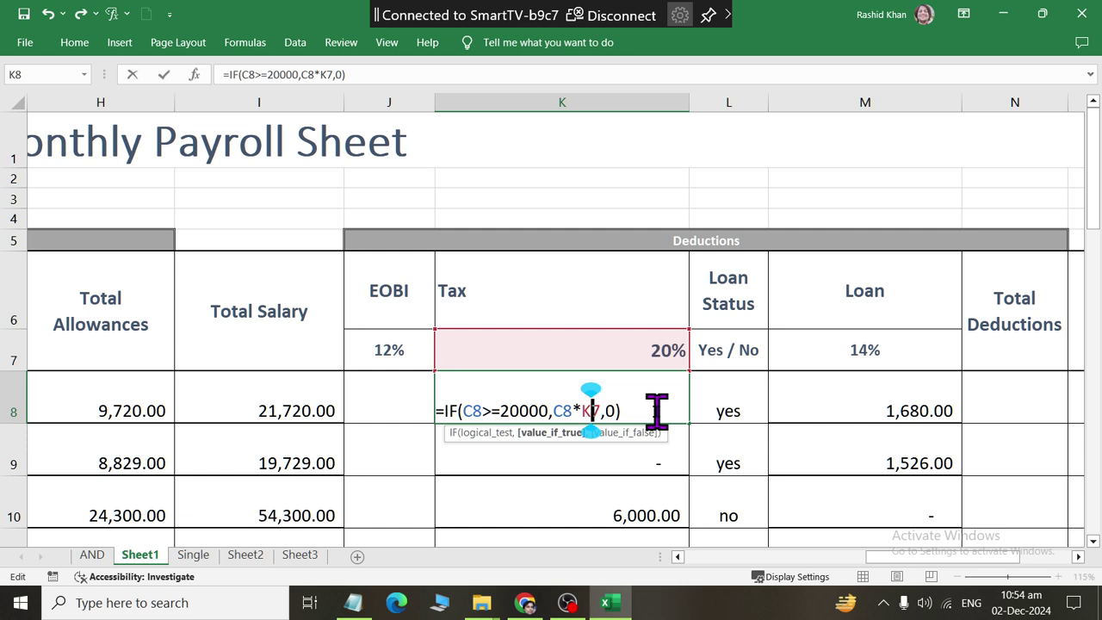
text($)
click(553, 411)
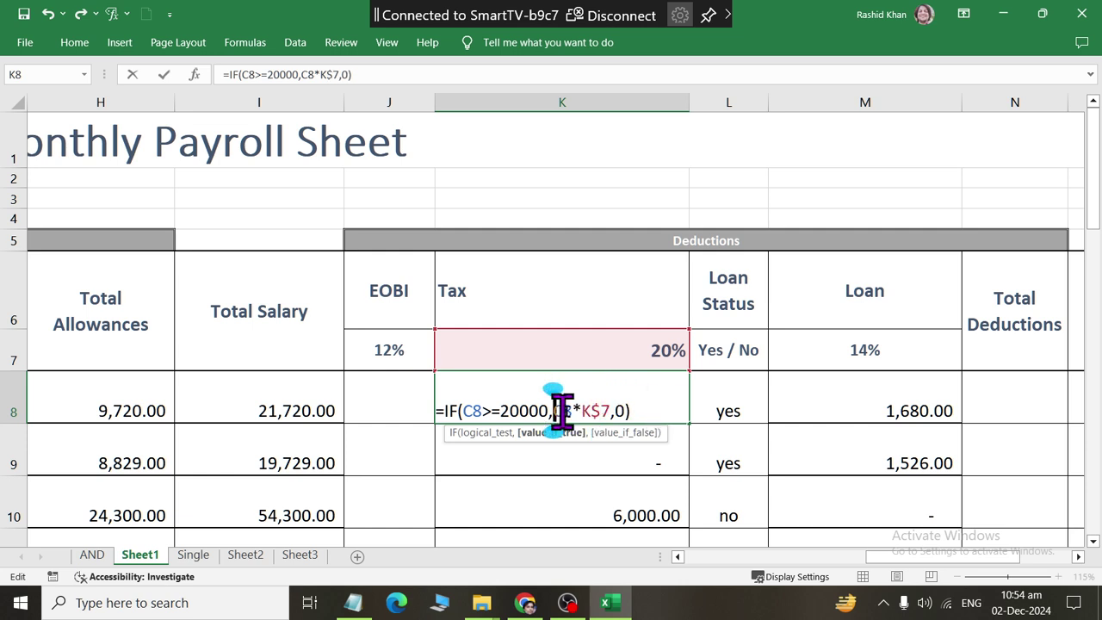
text($)
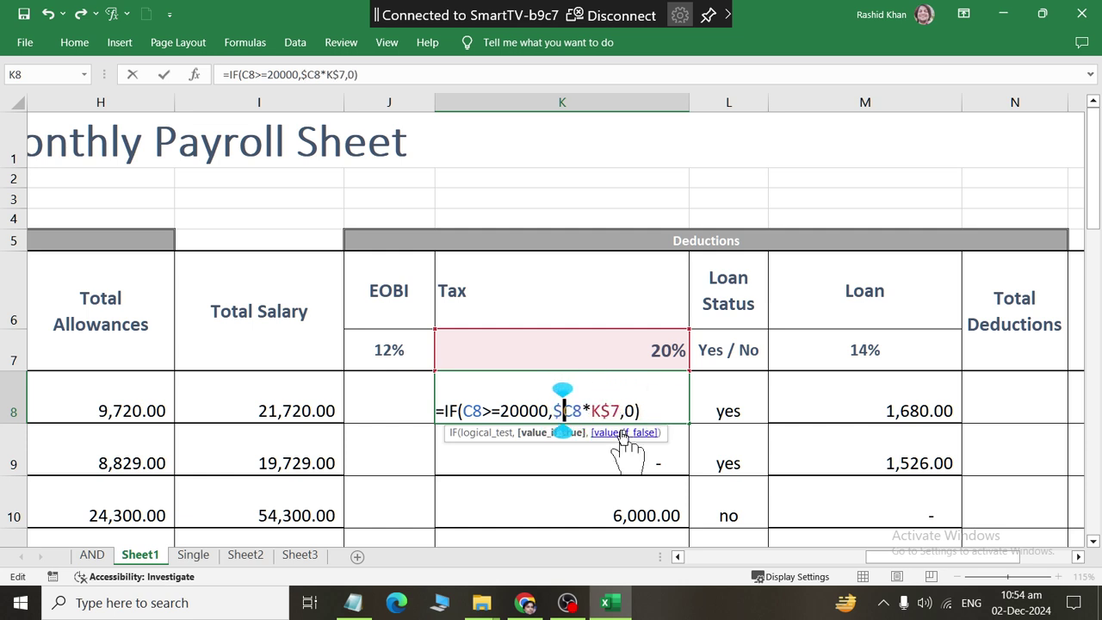
key(Return)
click(632, 403)
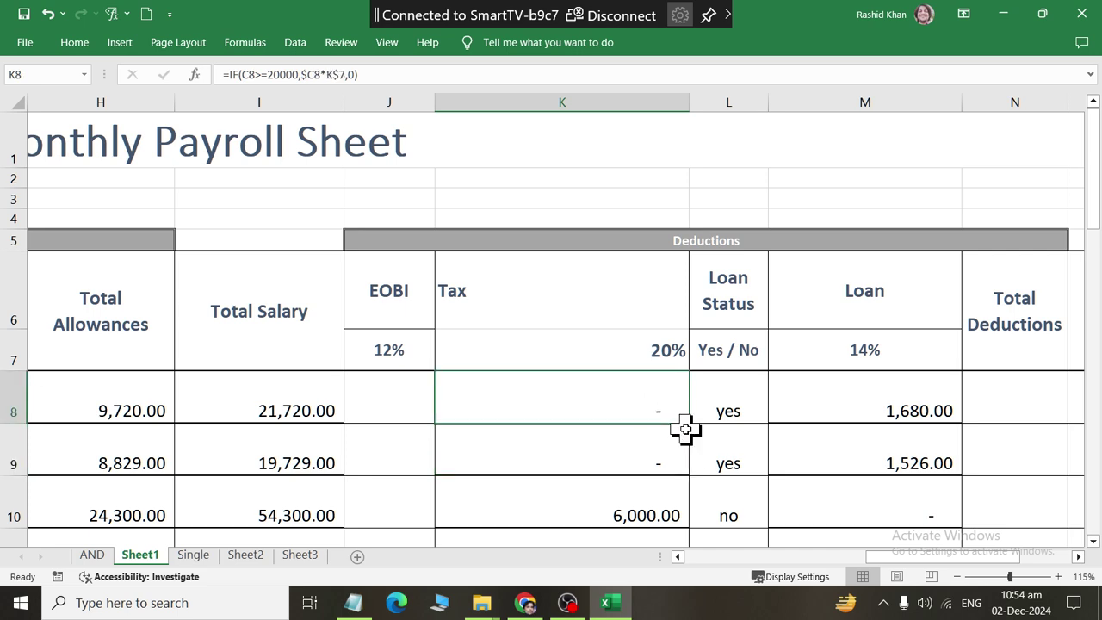
Step: Fill the updated tax formula down column K and check the 20% rate in K7
drag(691, 421, 689, 430)
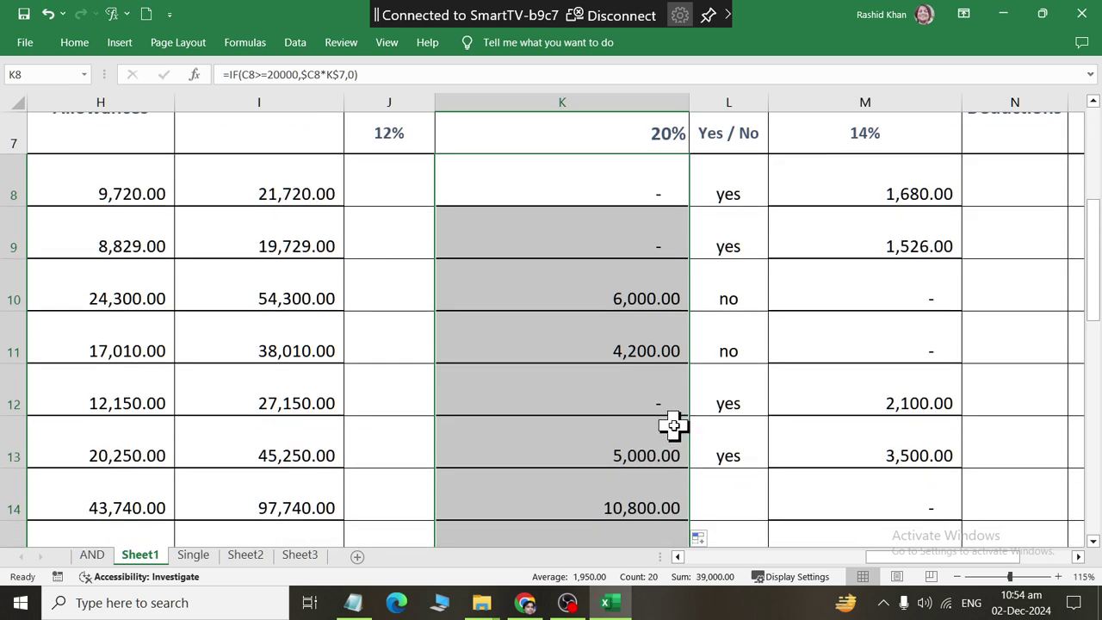
scroll(673, 424, up, 2)
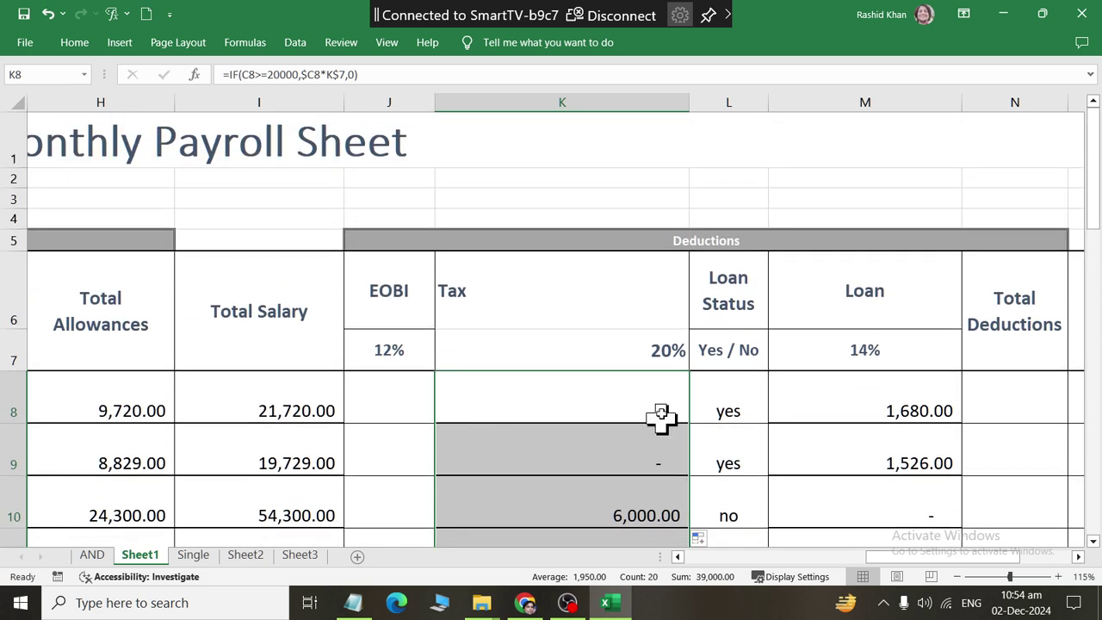
click(656, 367)
scroll(652, 451, down, 2)
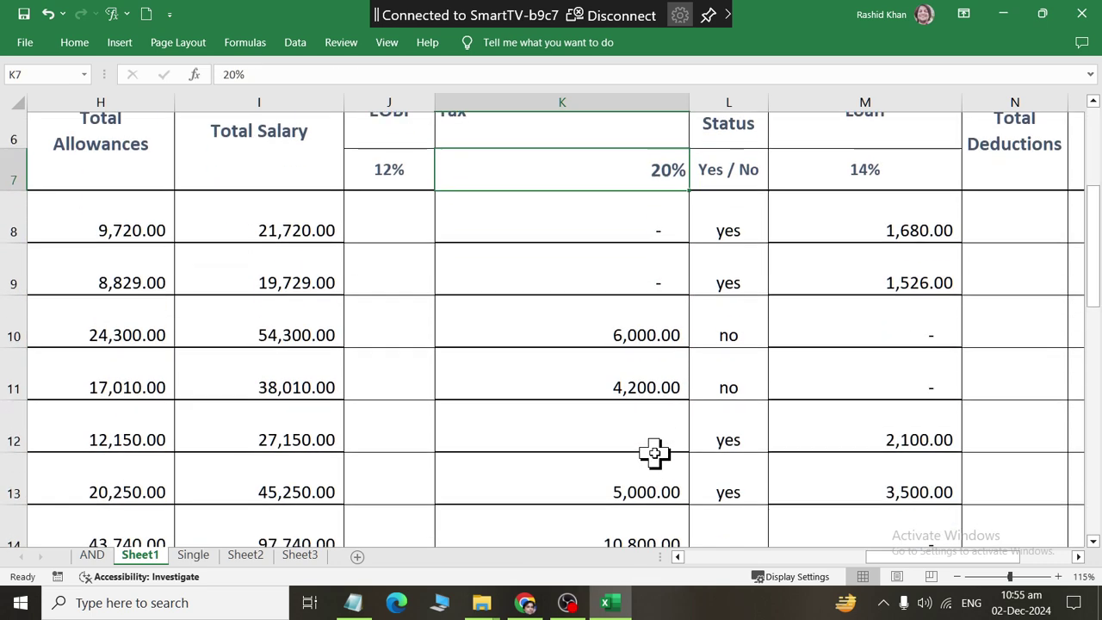
scroll(652, 451, up, 2)
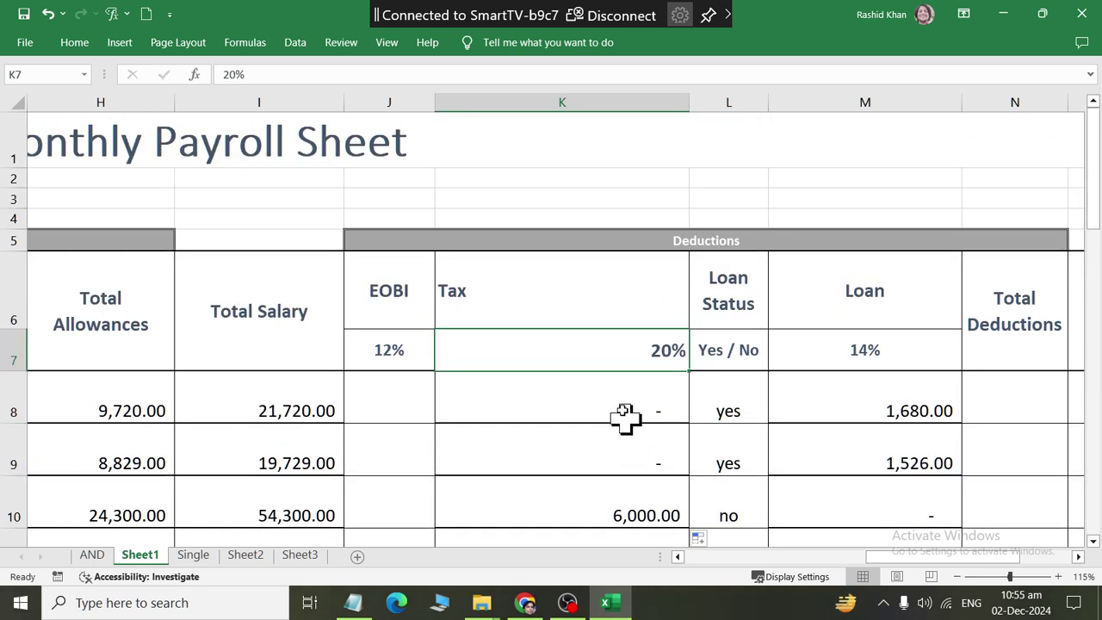
click(615, 406)
click(581, 446)
Step: Change the first employee's basic salary in C8 to 20,000, making K8 show 4,000.00
drag(581, 446, 222, 418)
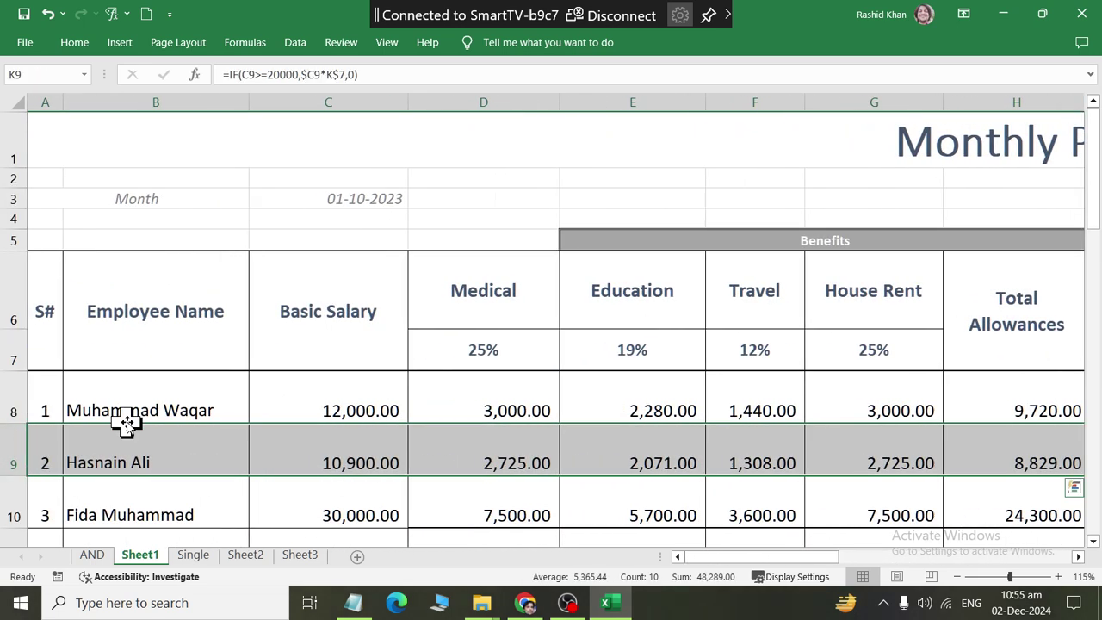
click(353, 430)
click(357, 399)
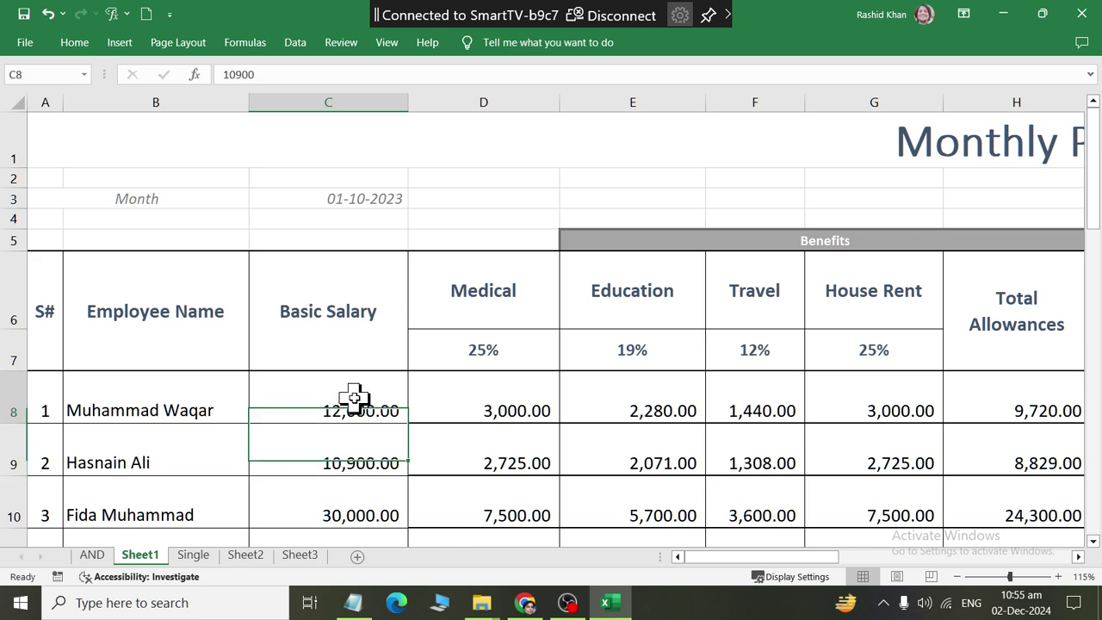
key(F2)
text(20,00)
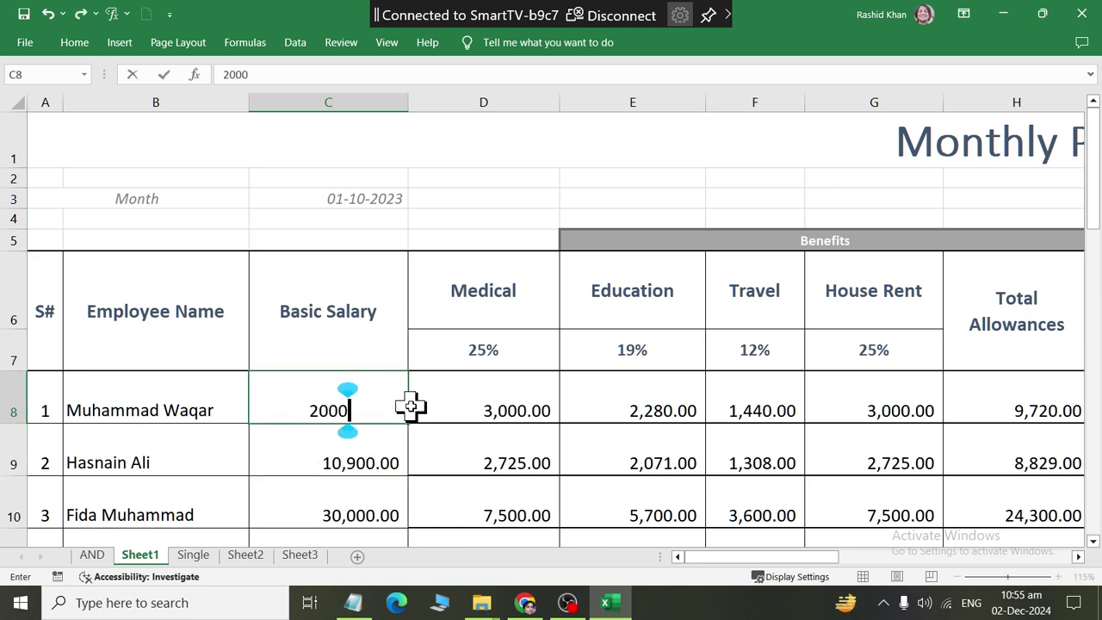
text(0)
key(Return)
drag(788, 556, 967, 571)
click(594, 405)
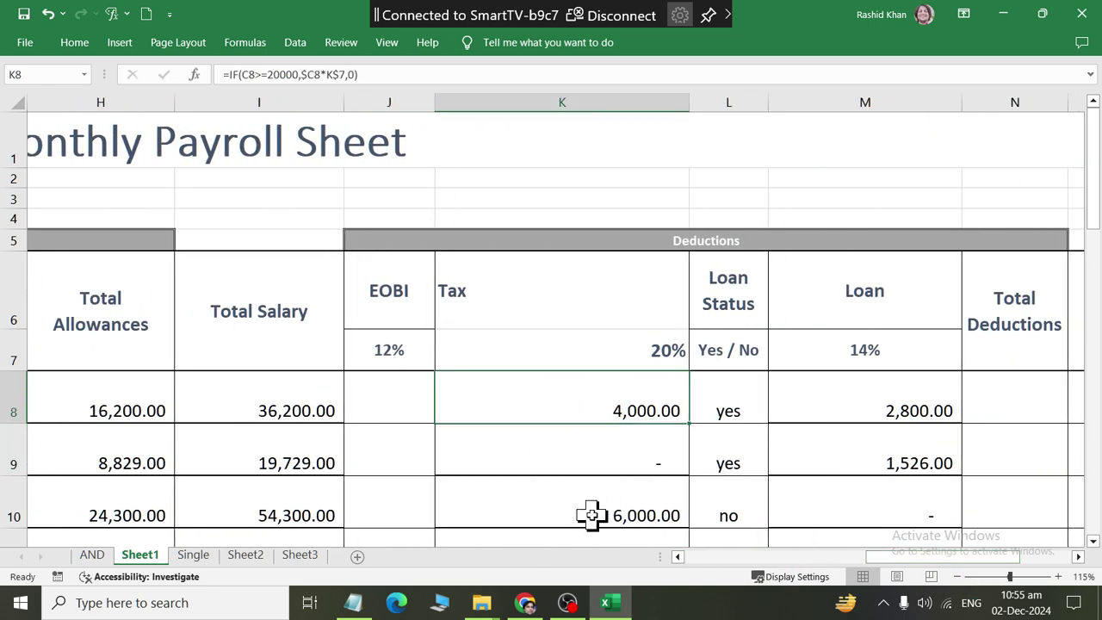
Step: Replace the 0 fallback in K8's tax formula with "No Tax"
double_click(596, 404)
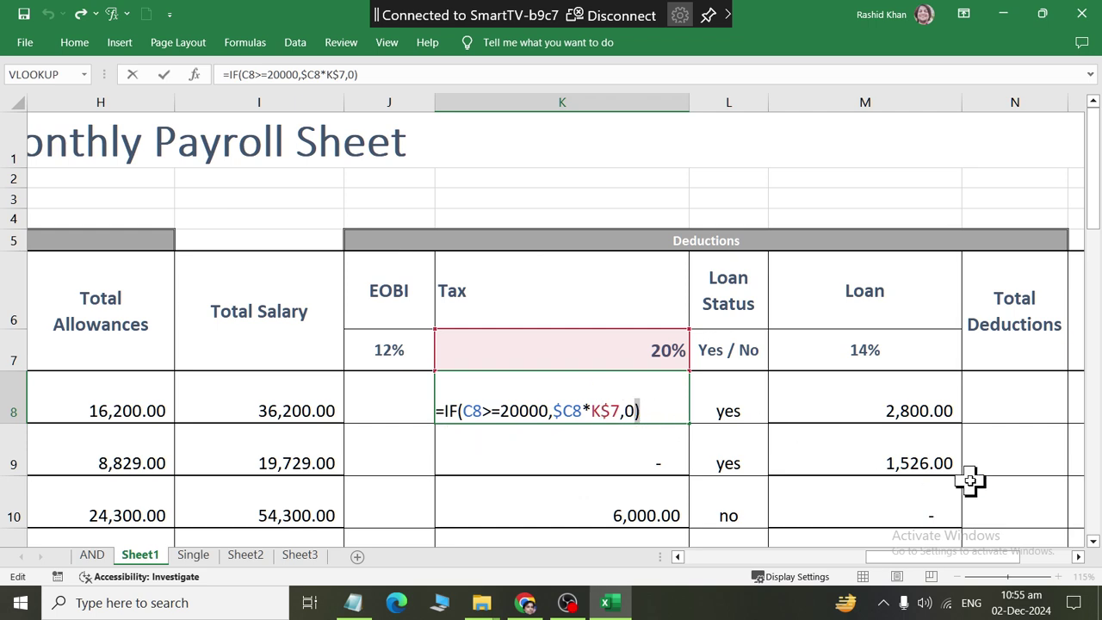
click(633, 411)
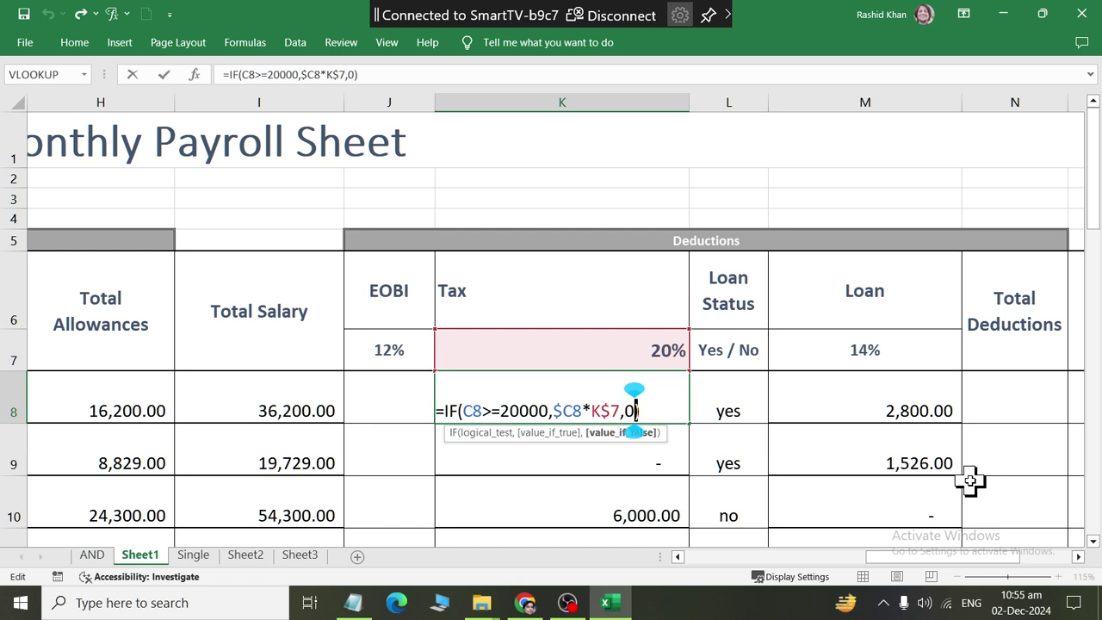
key(BackSpace)
key(BackSpace)
text(,")
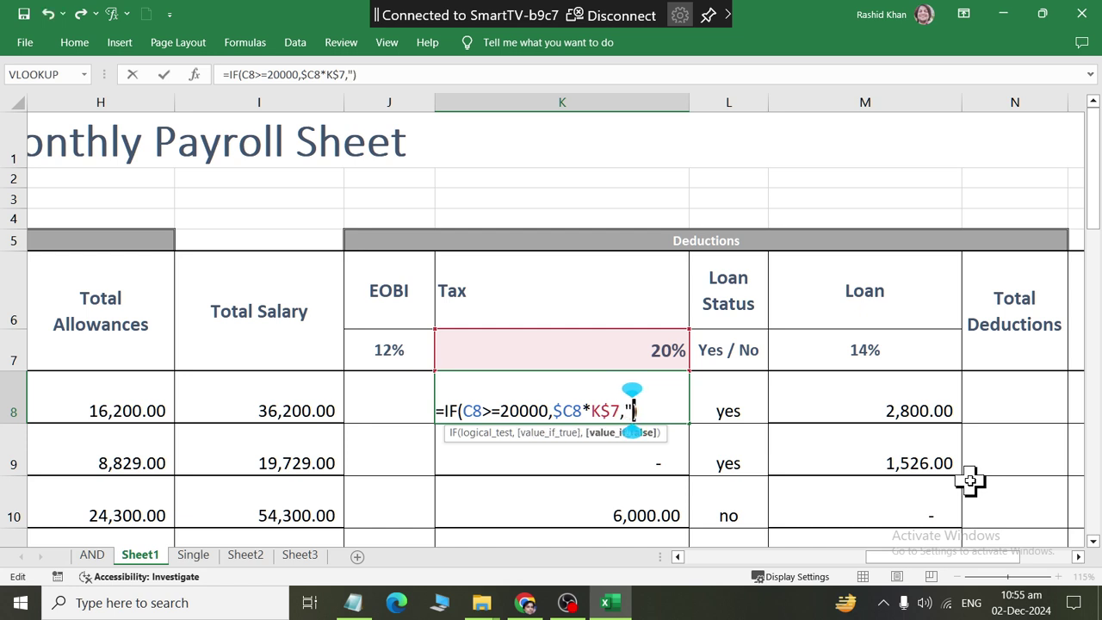
text(")
text(NoTa)
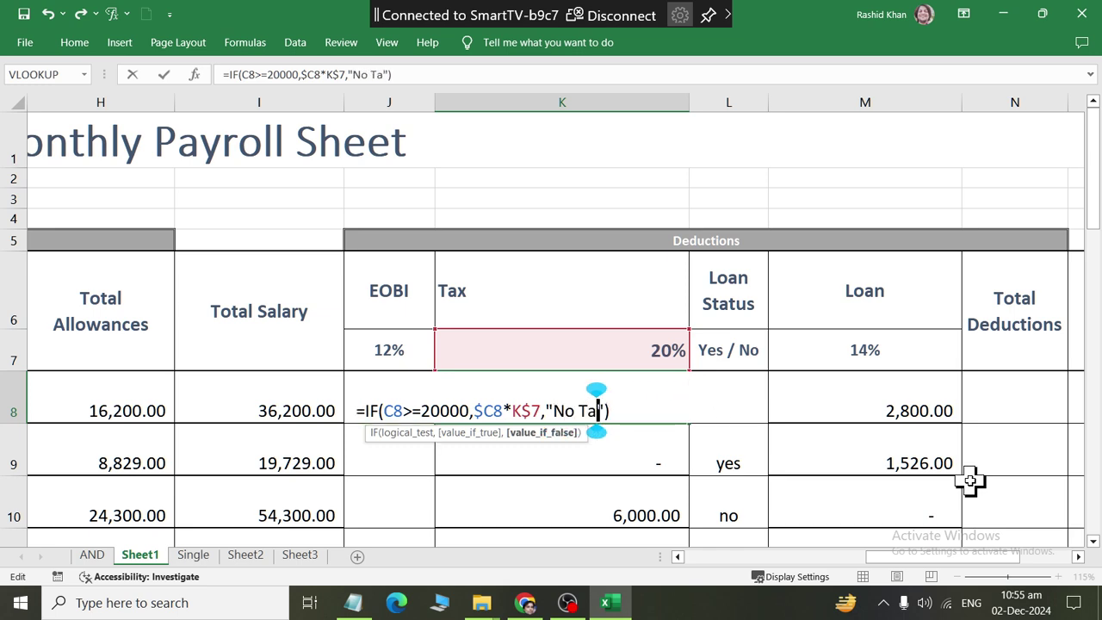
text(x)
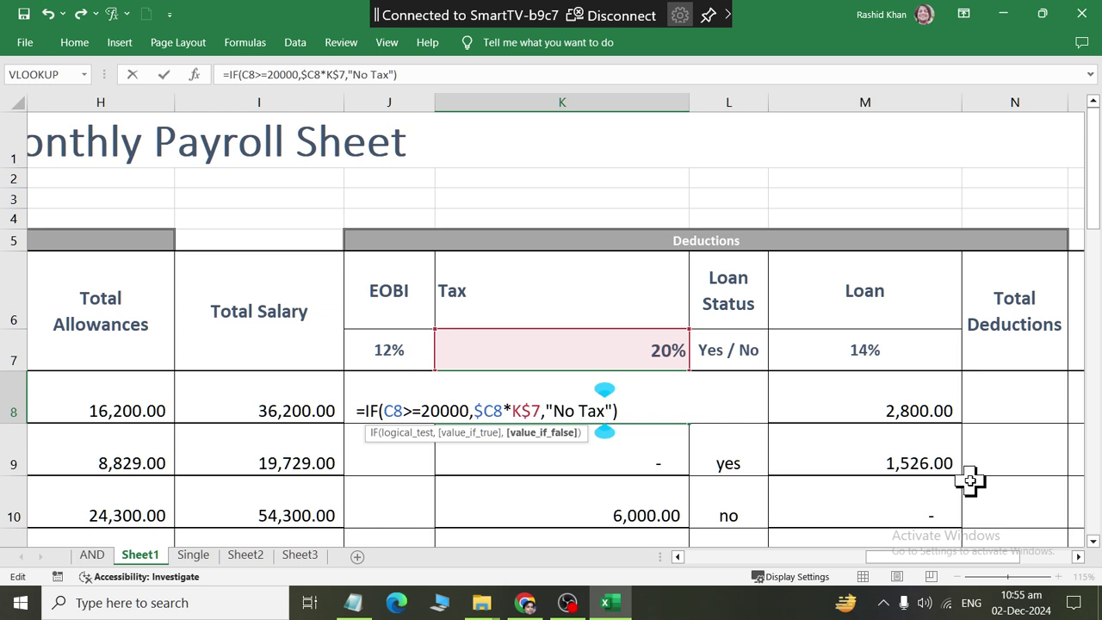
key(Return)
Step: Fill the No Tax formula down the whole Tax column and review the results
click(683, 416)
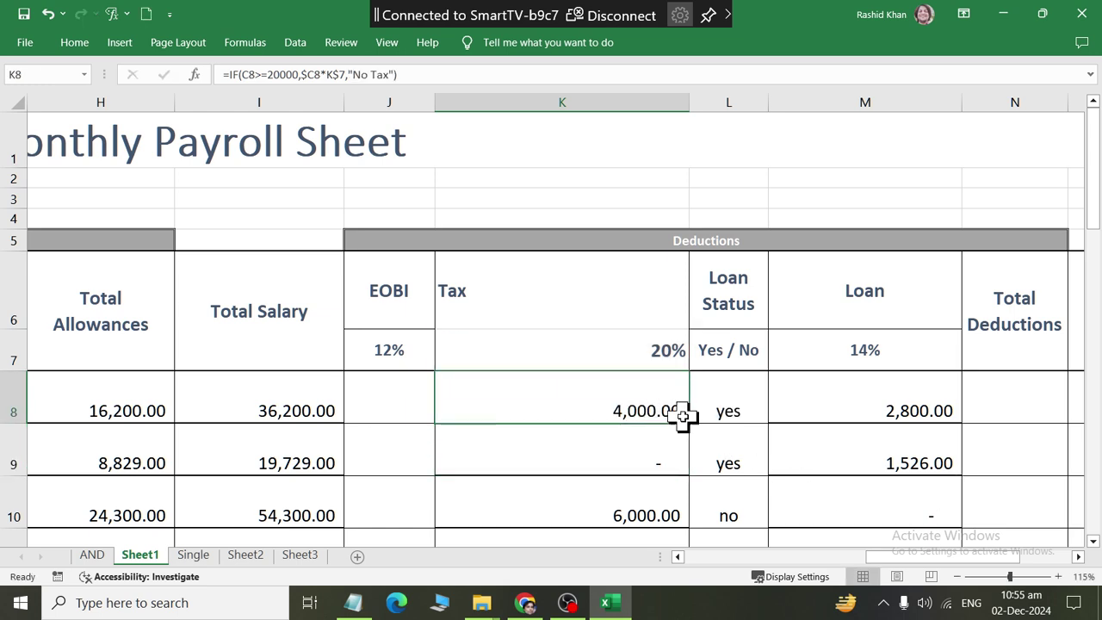
double_click(693, 422)
scroll(698, 421, down, 2)
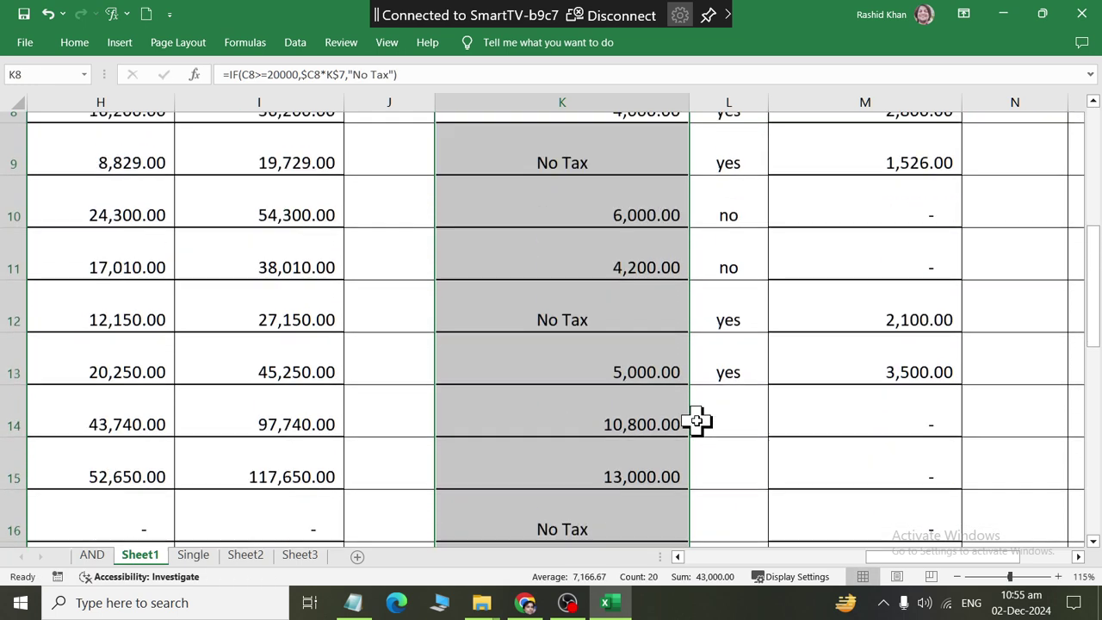
scroll(697, 420, down, 1)
scroll(698, 421, up, 1)
scroll(697, 420, down, 2)
scroll(698, 420, down, 1)
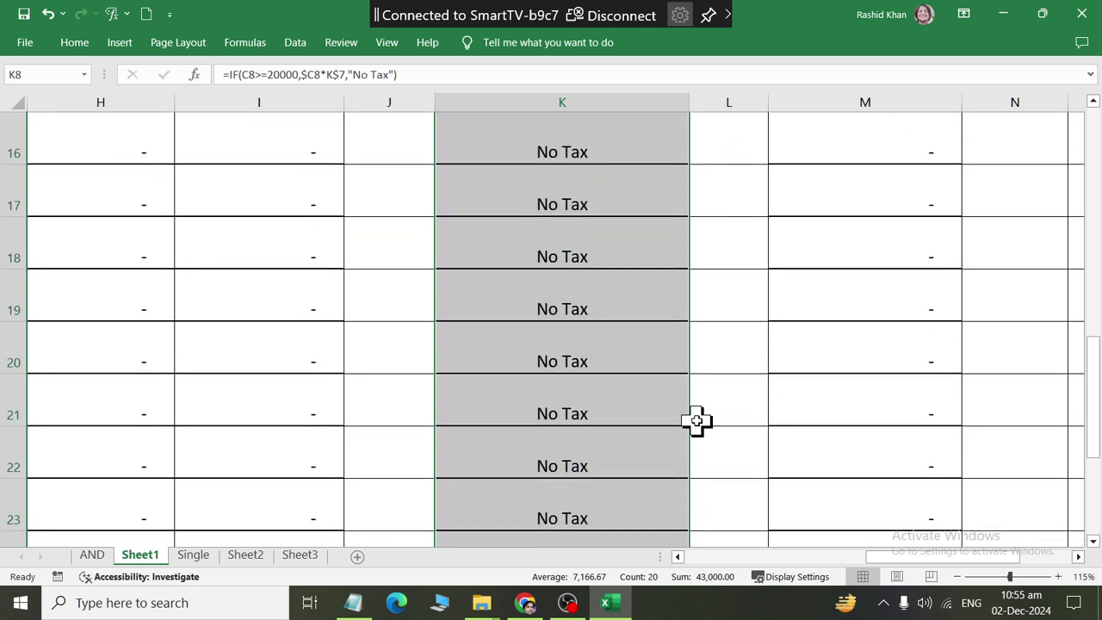
scroll(697, 420, down, 1)
scroll(698, 420, up, 5)
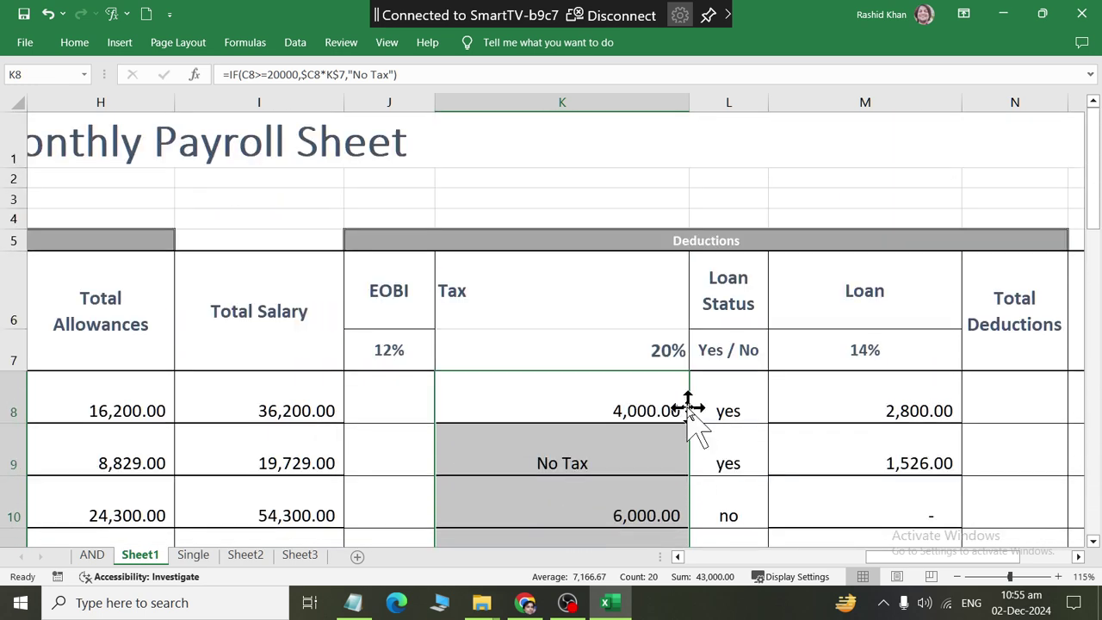